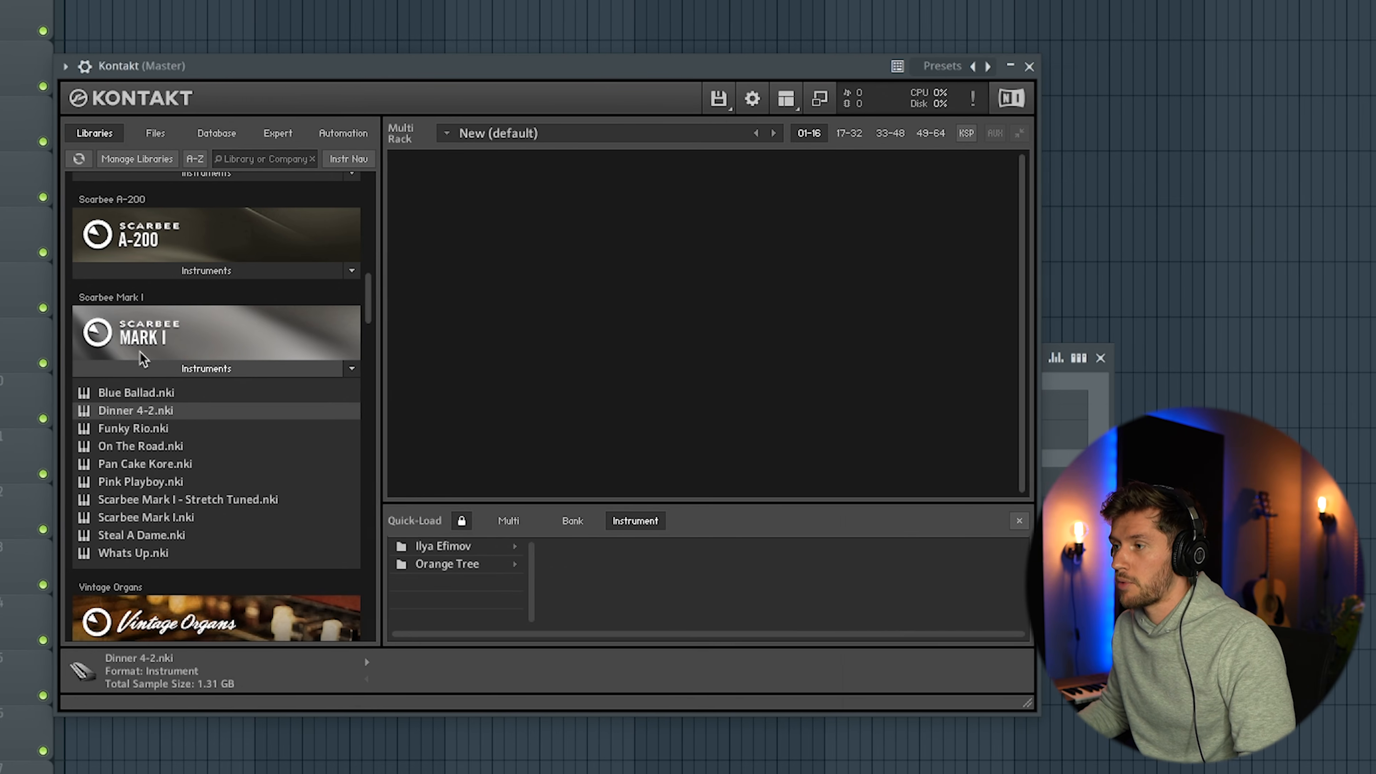
# Load the Scarbee Mark I instrument Dinner 4-2.nki and set the piano roll's scale highlighting root note to G
pyautogui.moveTo(174, 415); pyautogui.dragTo(529, 337)
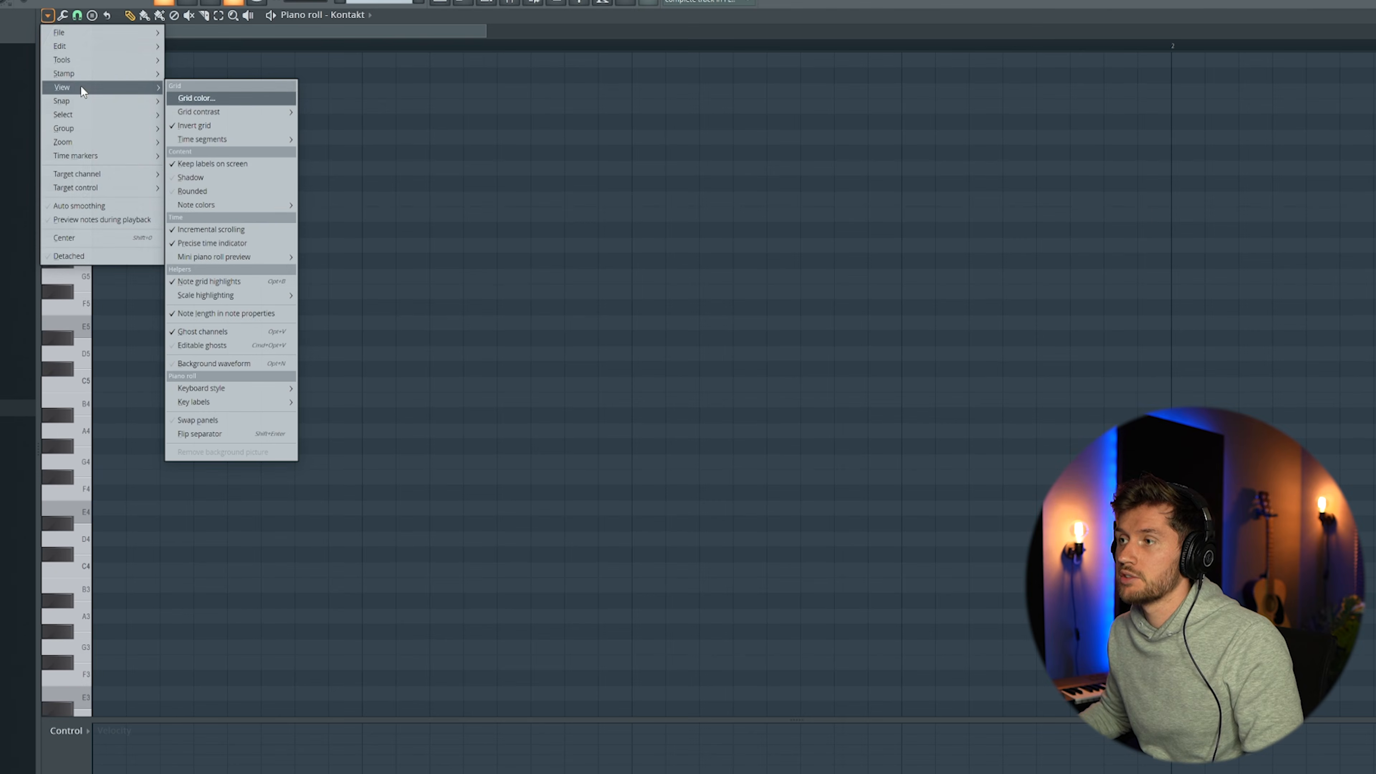
pyautogui.moveTo(227, 294)
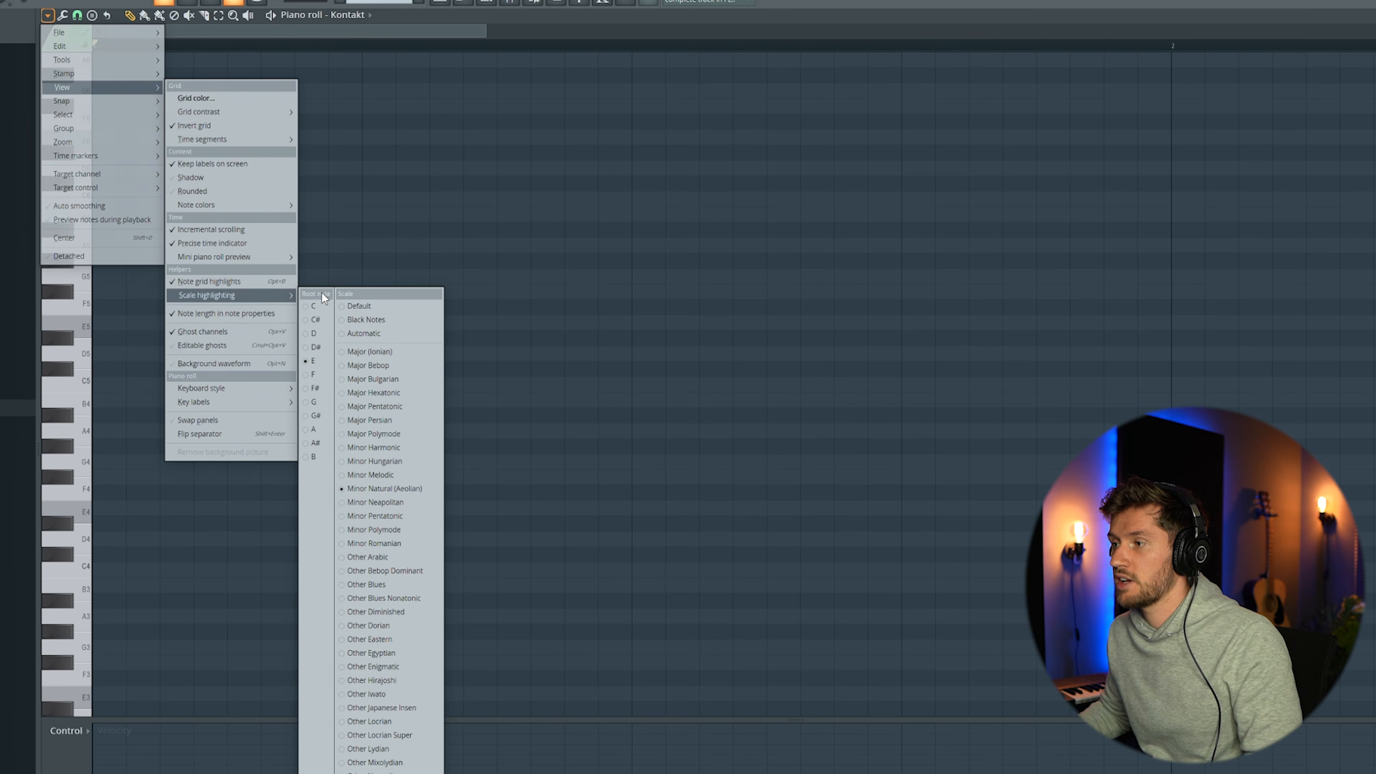
pyautogui.click(316, 402)
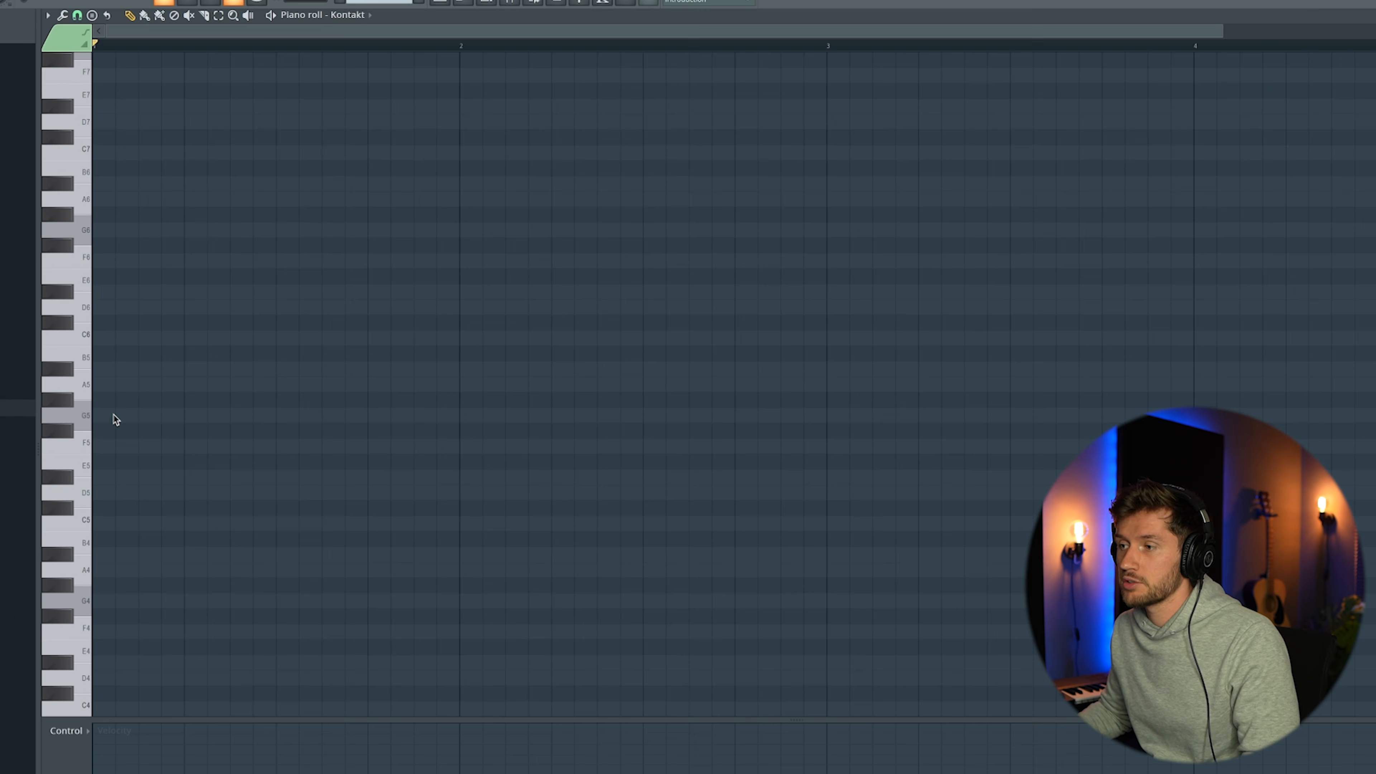
# Place a one-bar G minor chord of G5, A#5 and D6 in bar 1 and play it back
pyautogui.click(107, 417)
pyautogui.moveTo(148, 423); pyautogui.dragTo(180, 423)
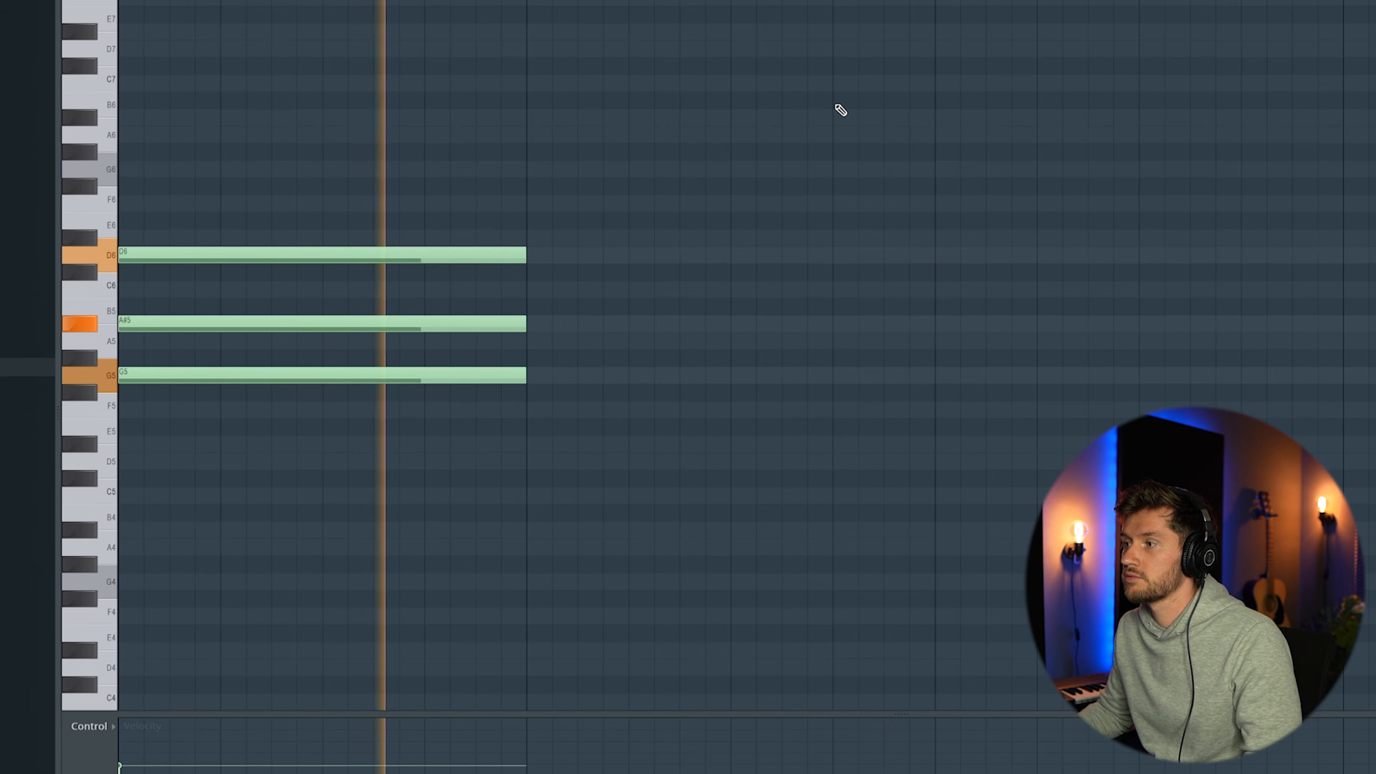
pyautogui.press('space')
# Duplicate the first chord into bar 2, lower it to start on F5, and raise its middle note to A5
pyautogui.hotkey('ctrl', 'b')
pyautogui.moveTo(571, 378); pyautogui.dragTo(569, 417)
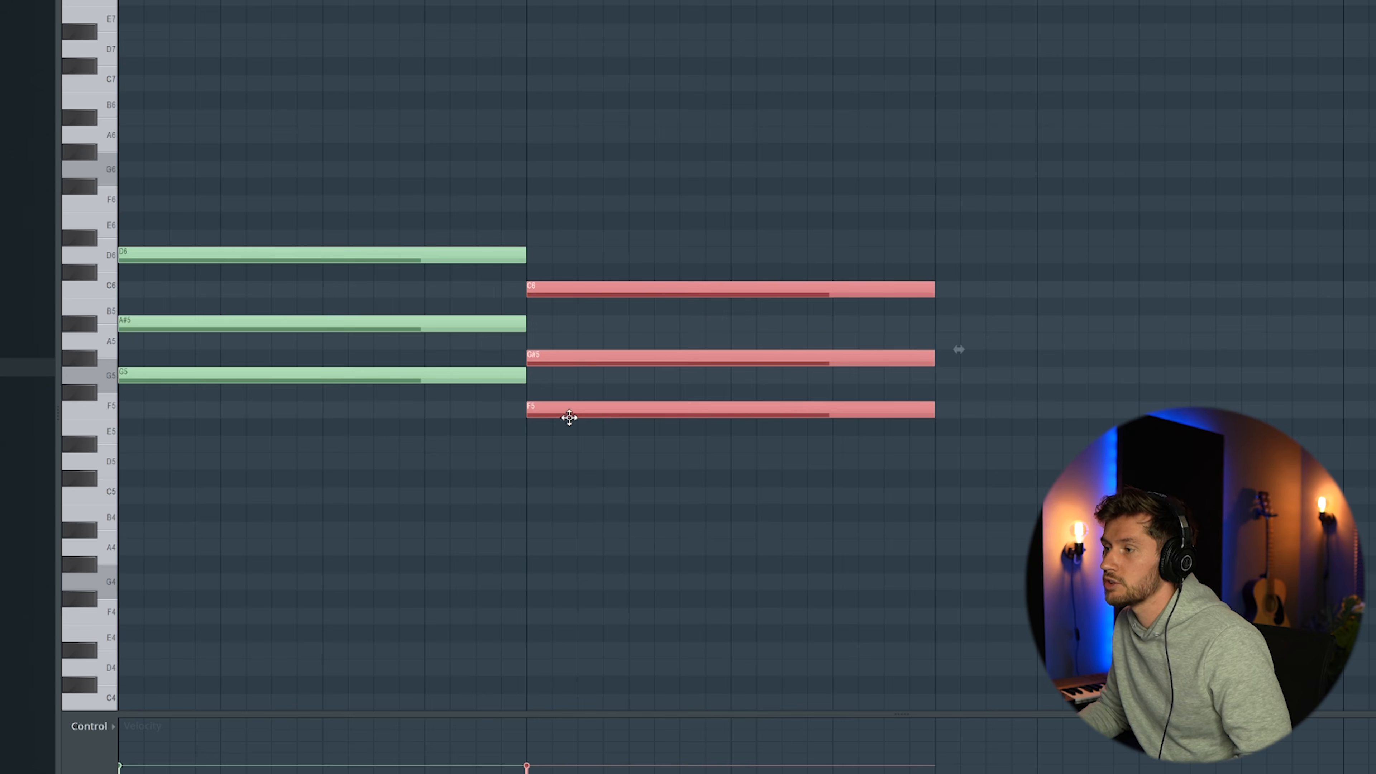
pyautogui.keyDown('ctrl'); pyautogui.click(588, 330); pyautogui.keyUp('ctrl')
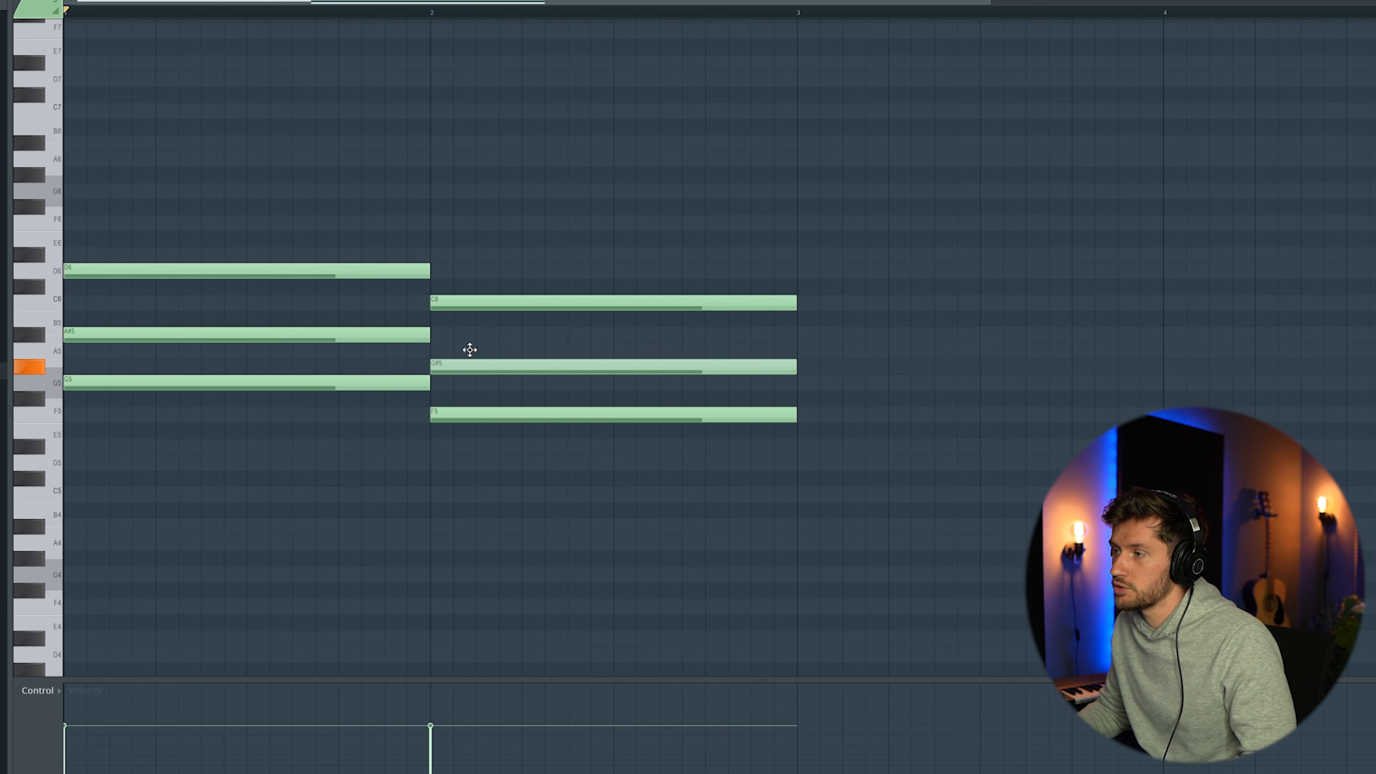
pyautogui.moveTo(470, 350); pyautogui.dragTo(471, 351)
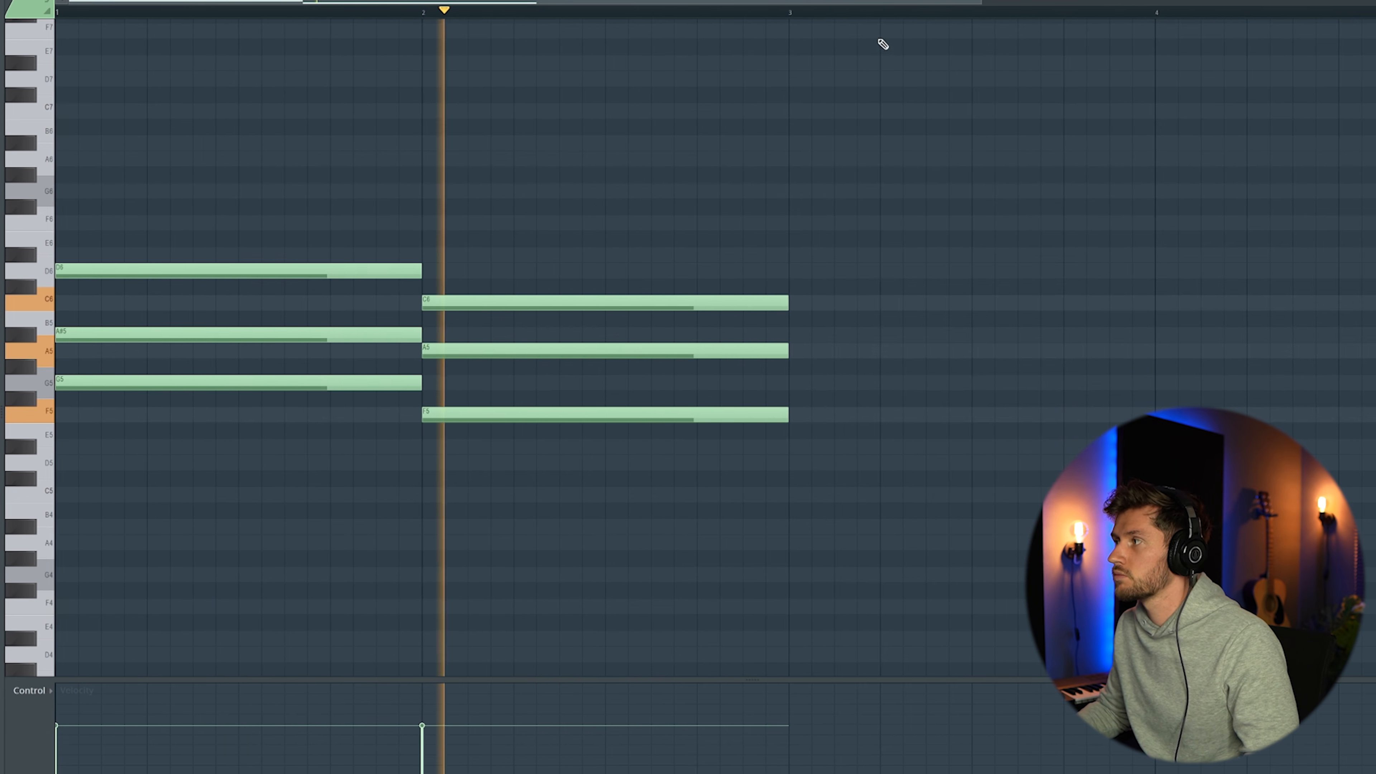
# Extend the progression with a D#5, G5, A#5 chord in bar 3 and an F5, A5, C6 chord in bar 4
pyautogui.moveTo(981, 2); pyautogui.dragTo(1155, 1)
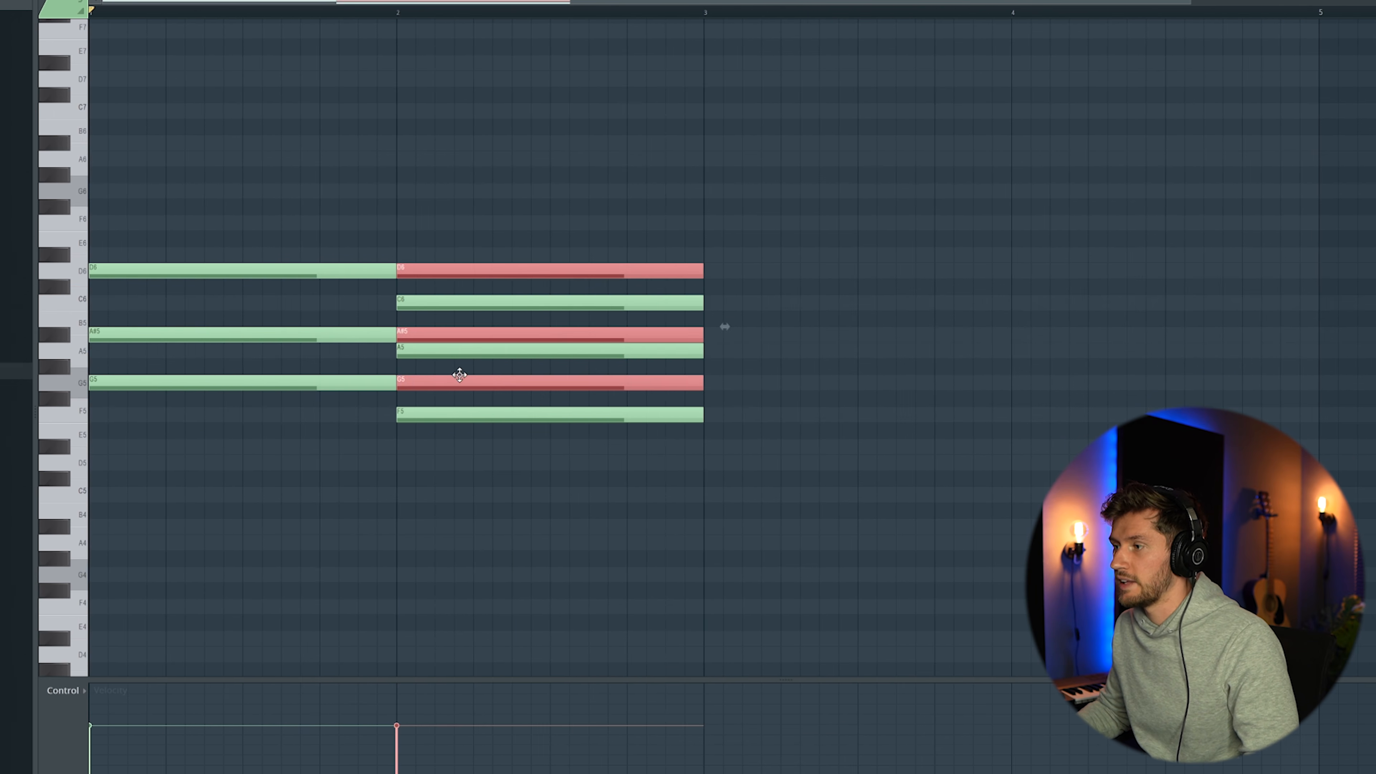
pyautogui.moveTo(460, 375); pyautogui.dragTo(762, 375)
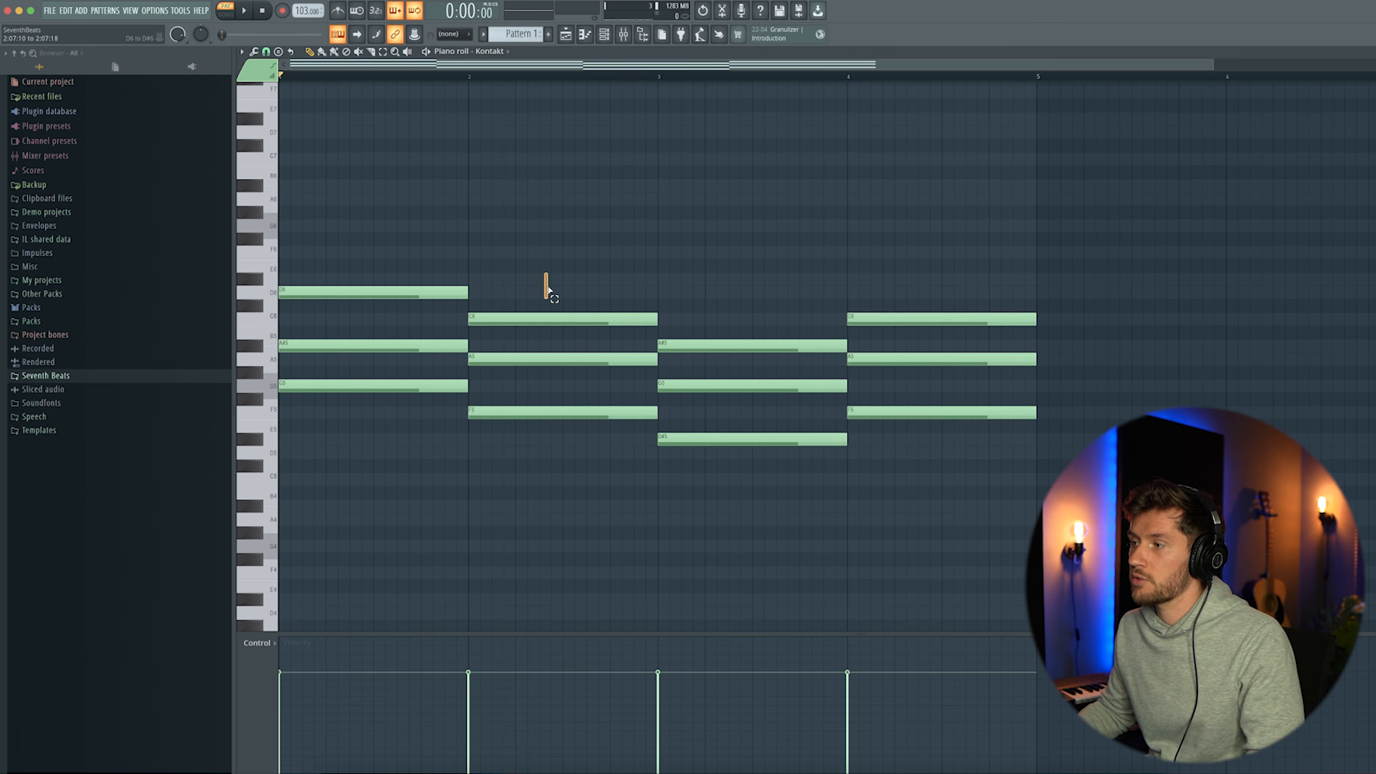
pyautogui.press('space')
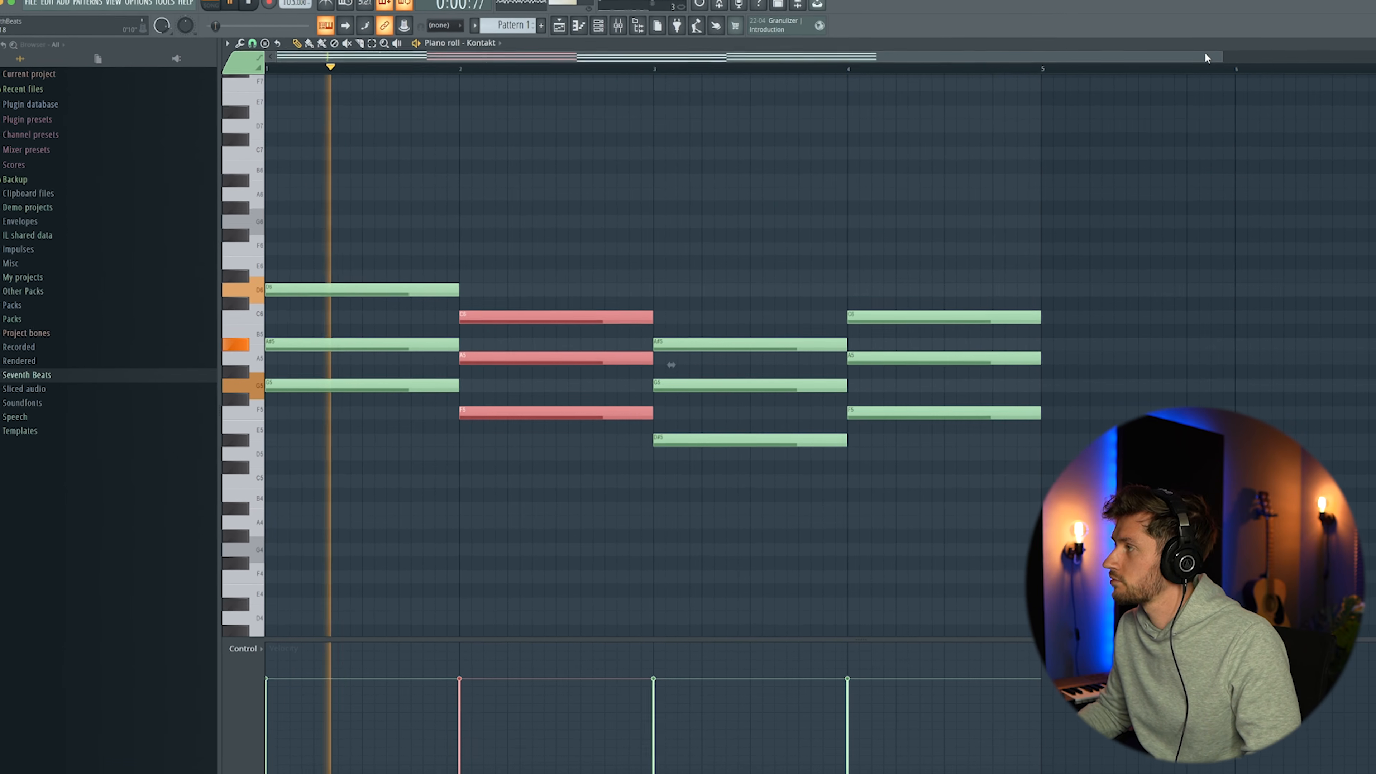
# Vary the chord rhythm by delaying D6 in bar 1 and A#5 in bar 3, and starting the bar 2 chord later with shorter notes
pyautogui.moveTo(1229, 45); pyautogui.dragTo(1278, 47)
pyautogui.keyDown('ctrl'); pyautogui.click(1157, 196); pyautogui.keyUp('ctrl')
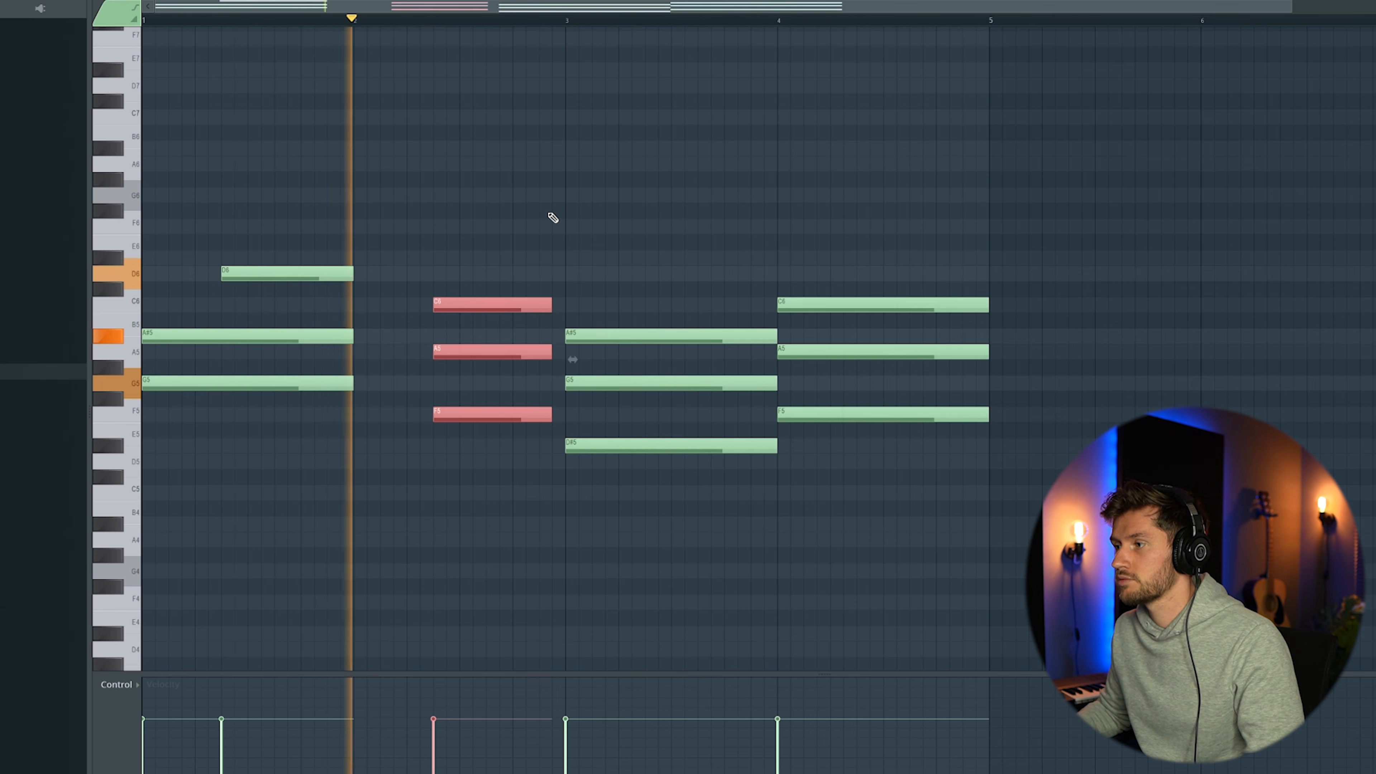
pyautogui.moveTo(779, 269); pyautogui.dragTo(737, 482)
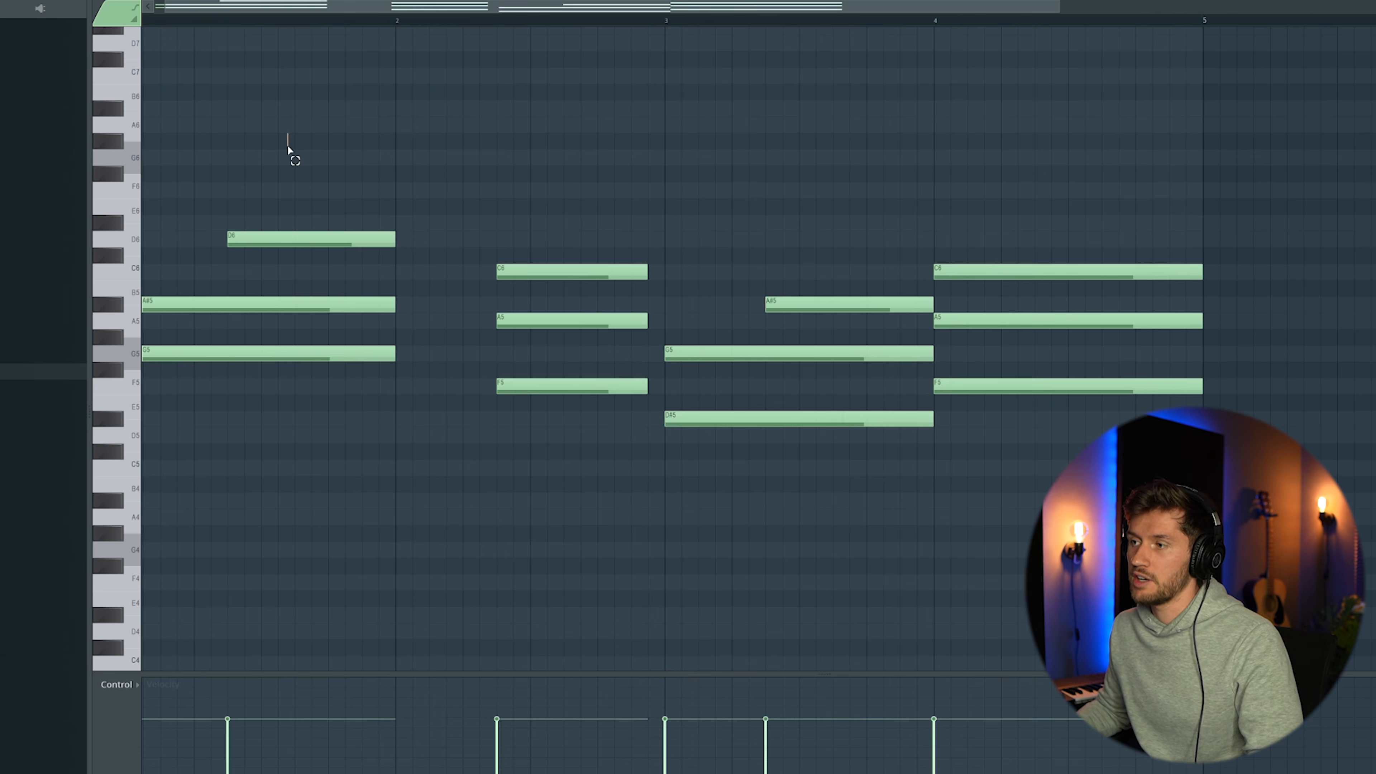
pyautogui.moveTo(288, 146); pyautogui.dragTo(239, 398)
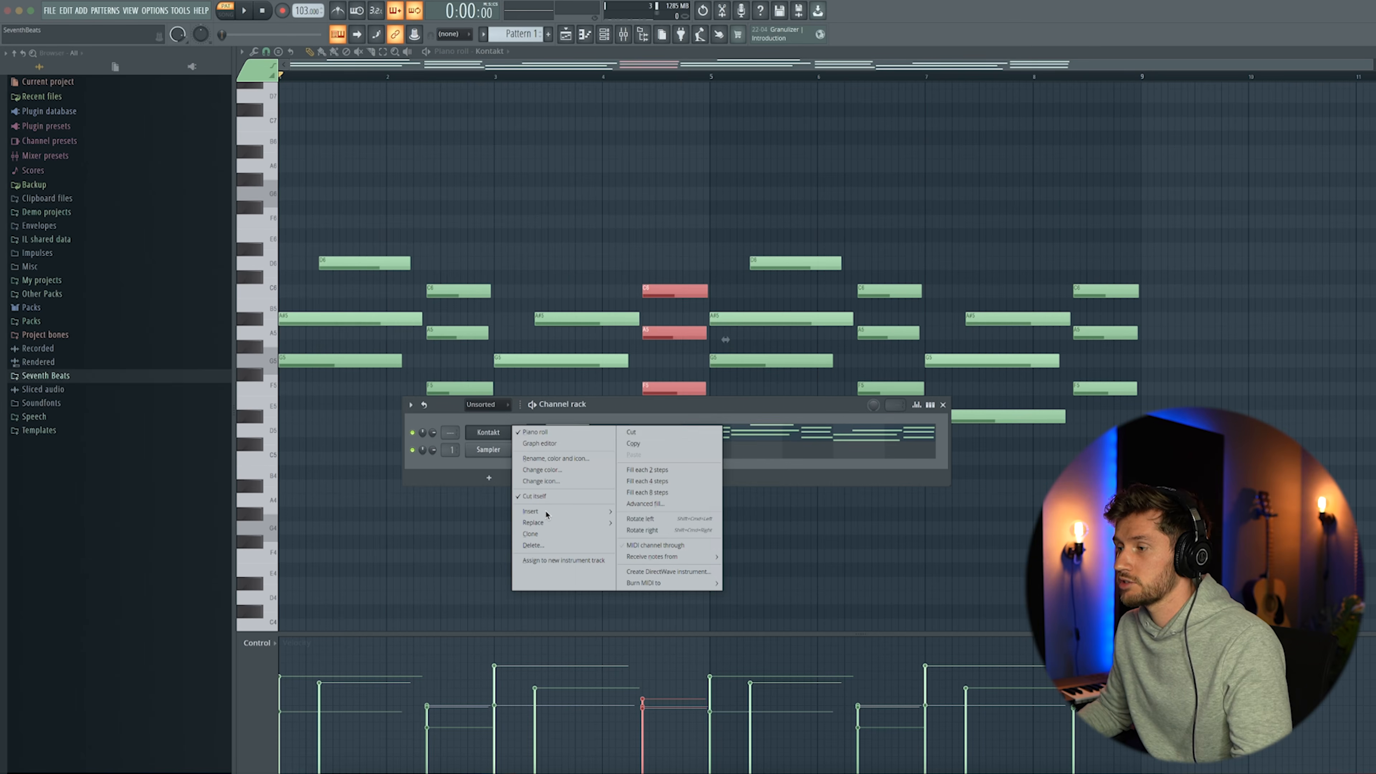
# Insert an Analog Lab V channel and write a short rising run of G5, A5, A#5 and C6 at the pattern's start
pyautogui.moveTo(546, 515)
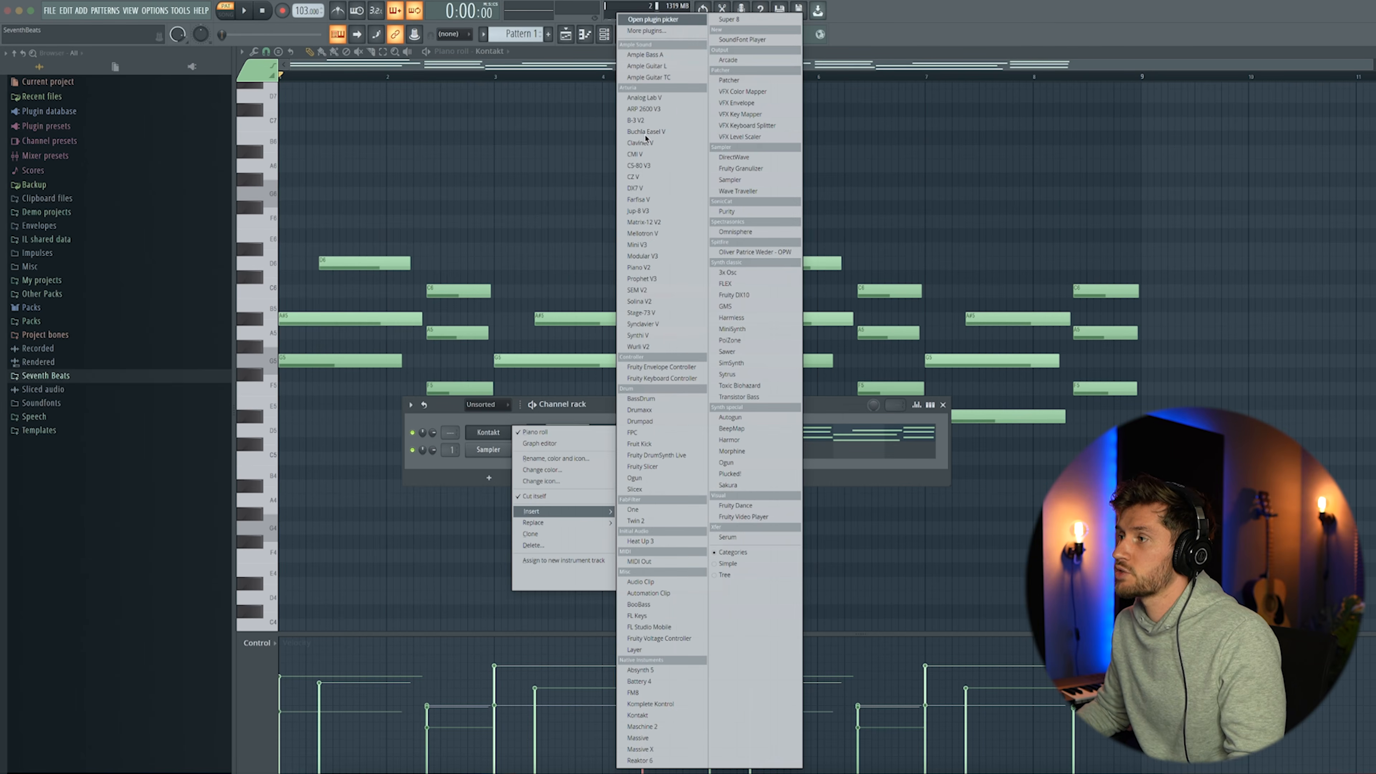
pyautogui.click(652, 98)
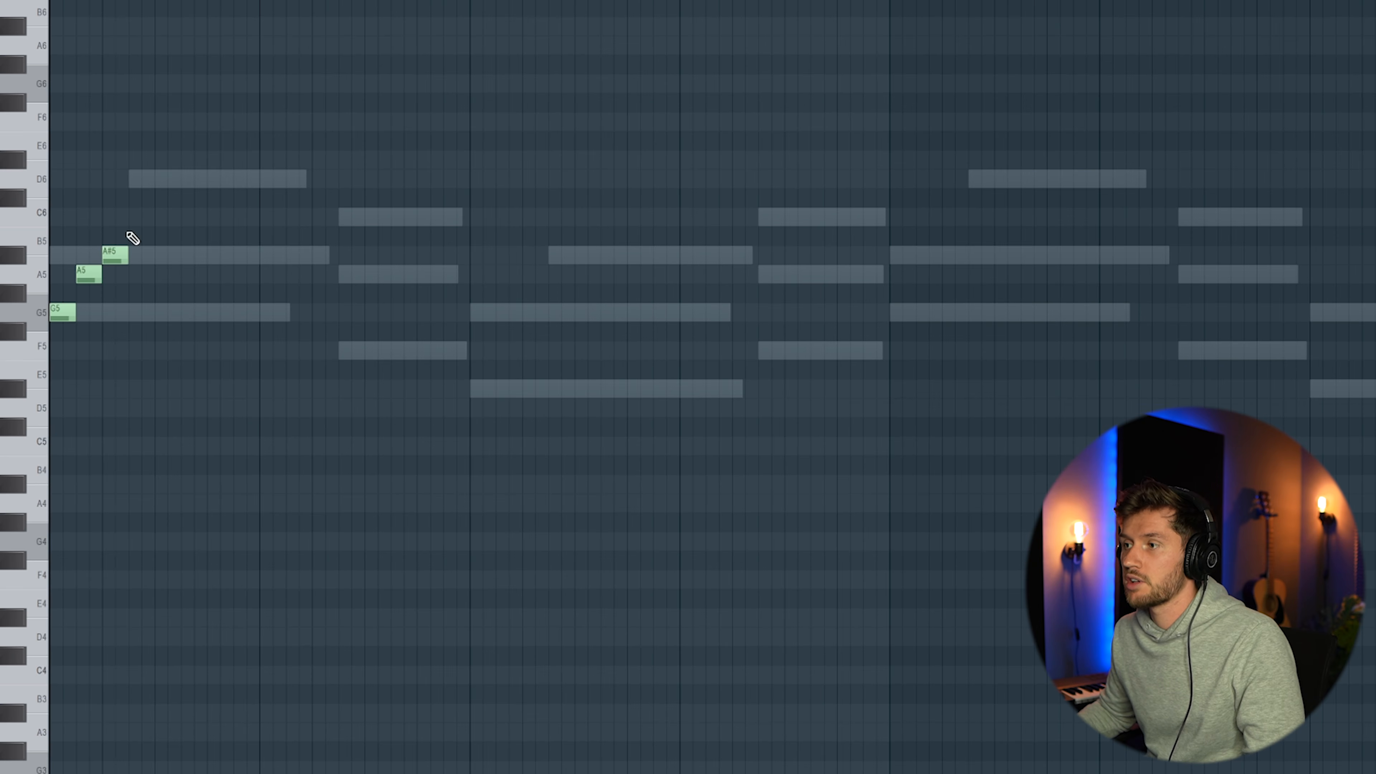
pyautogui.press('space')
pyautogui.hotkey('ctrl', 'a')
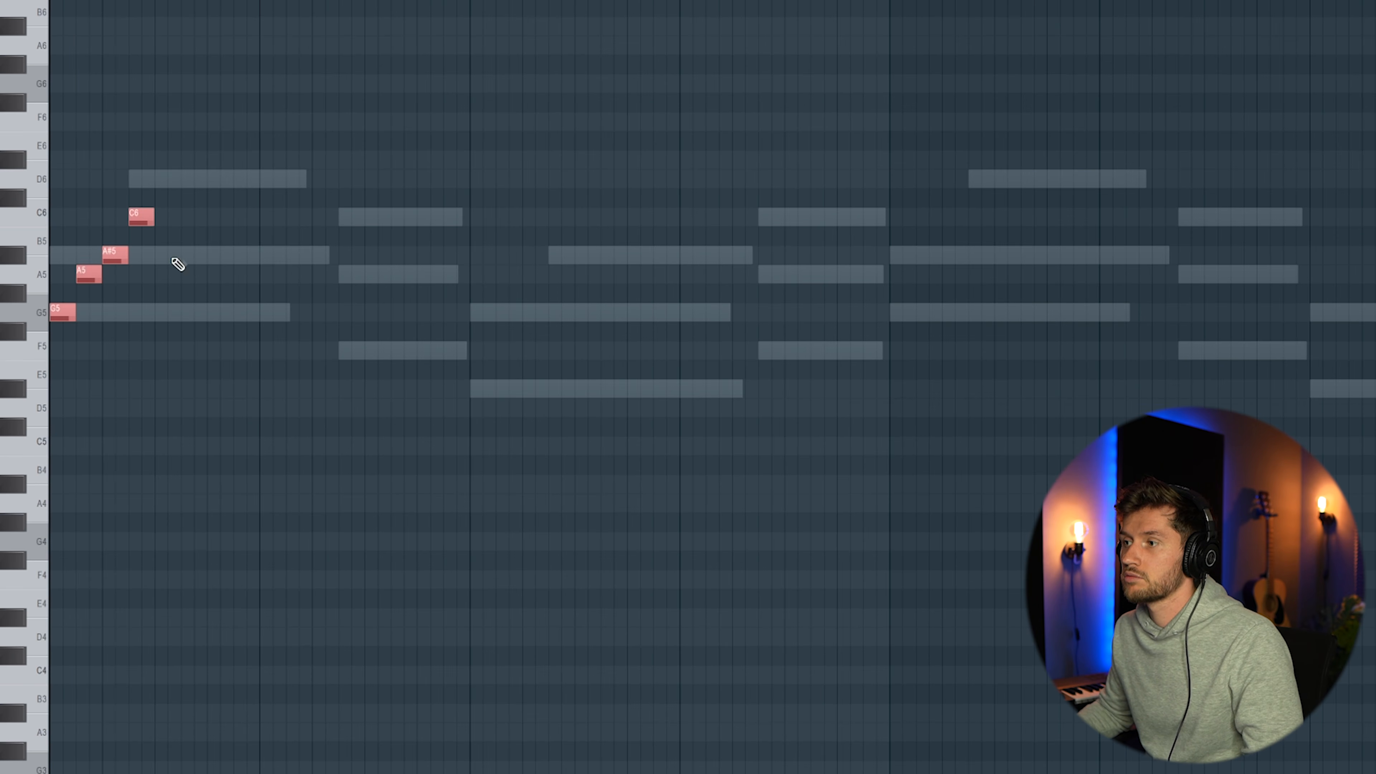
pyautogui.press('space')
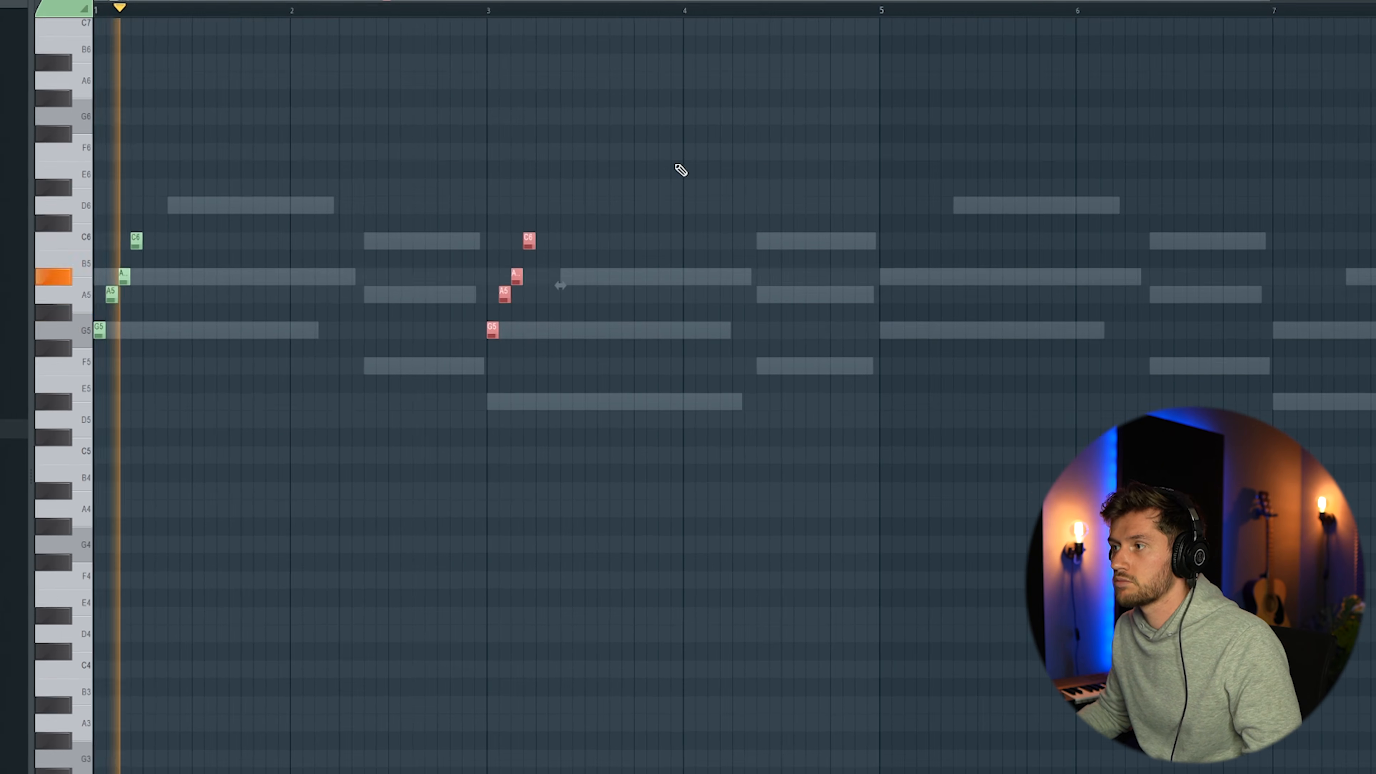
pyautogui.keyDown('ctrl'); pyautogui.click(682, 169); pyautogui.keyUp('ctrl')
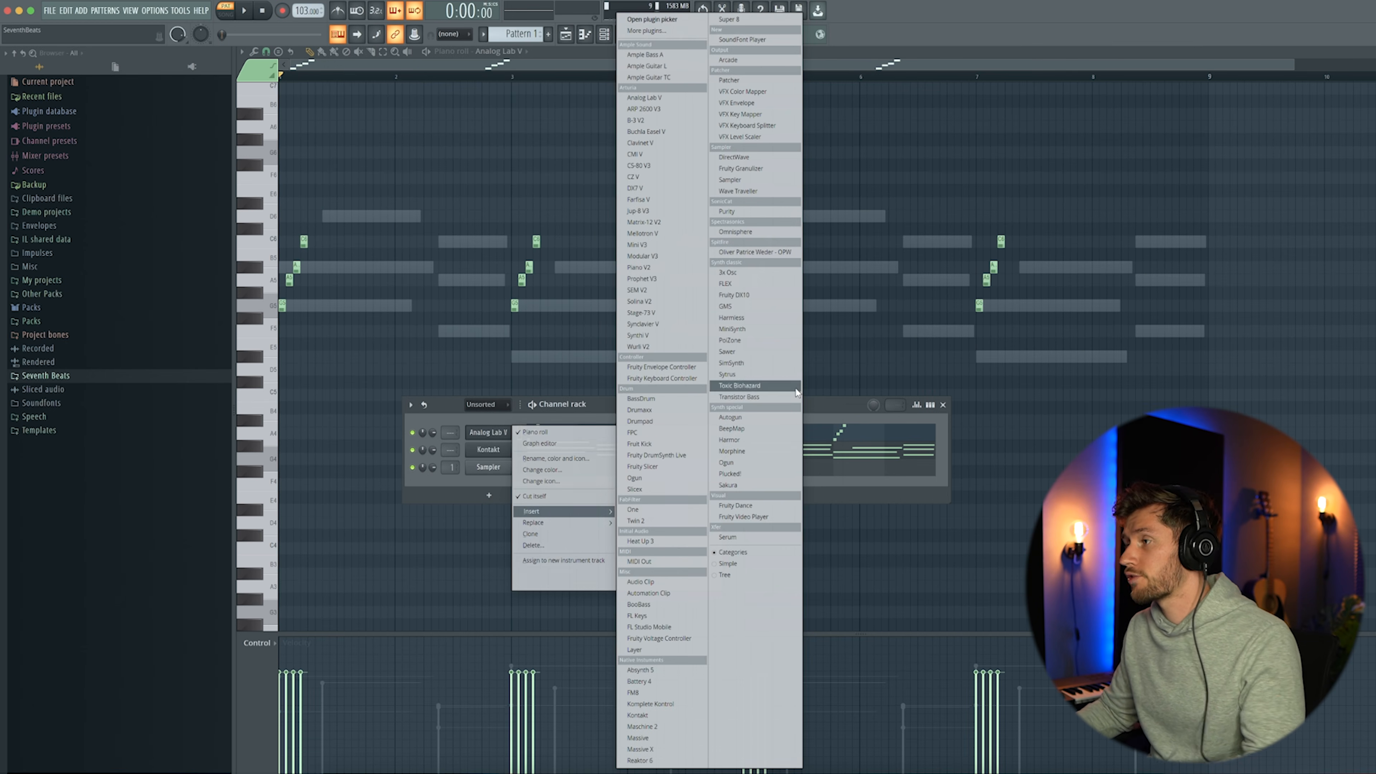
# Insert an Omnisphere channel and write short high notes G6, A6, G6 and C7 over four bars, each followed by D6
pyautogui.click(753, 233)
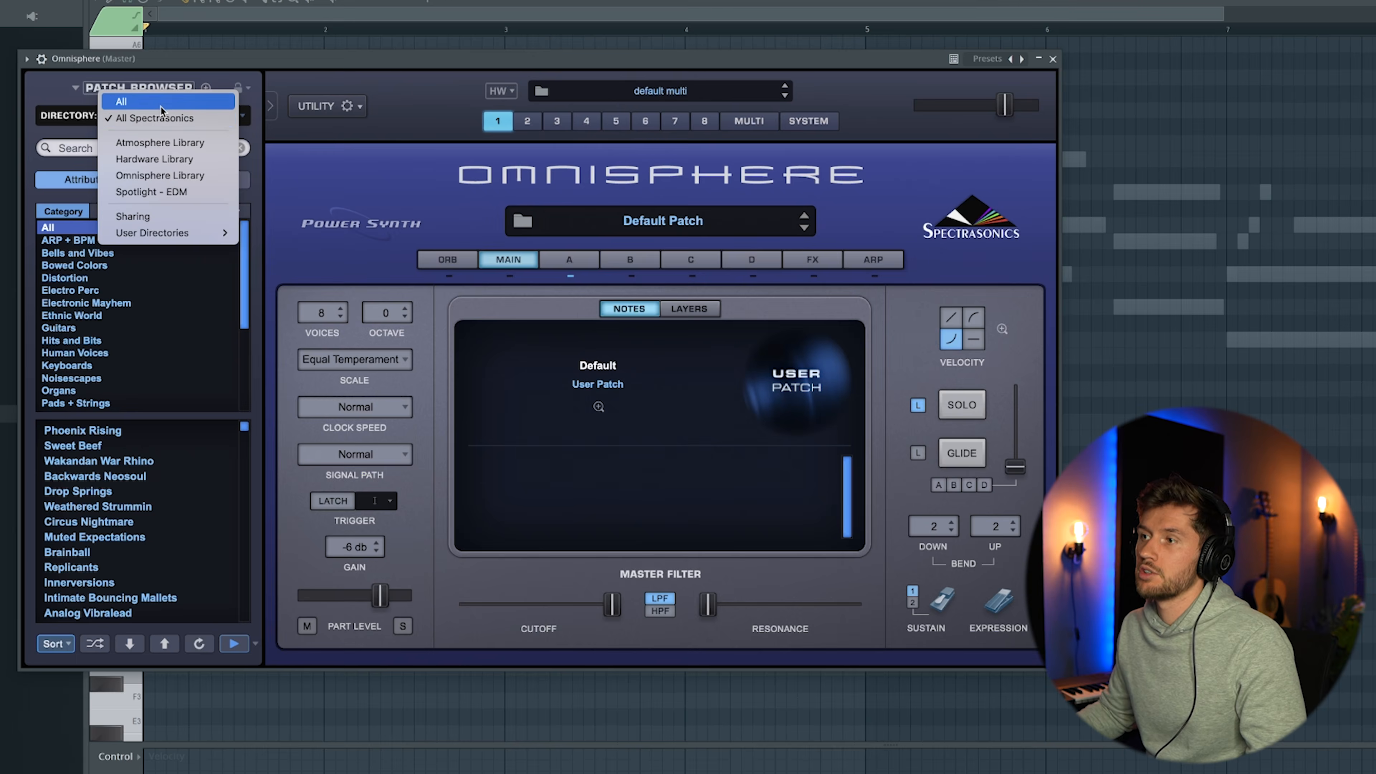
pyautogui.click(161, 105)
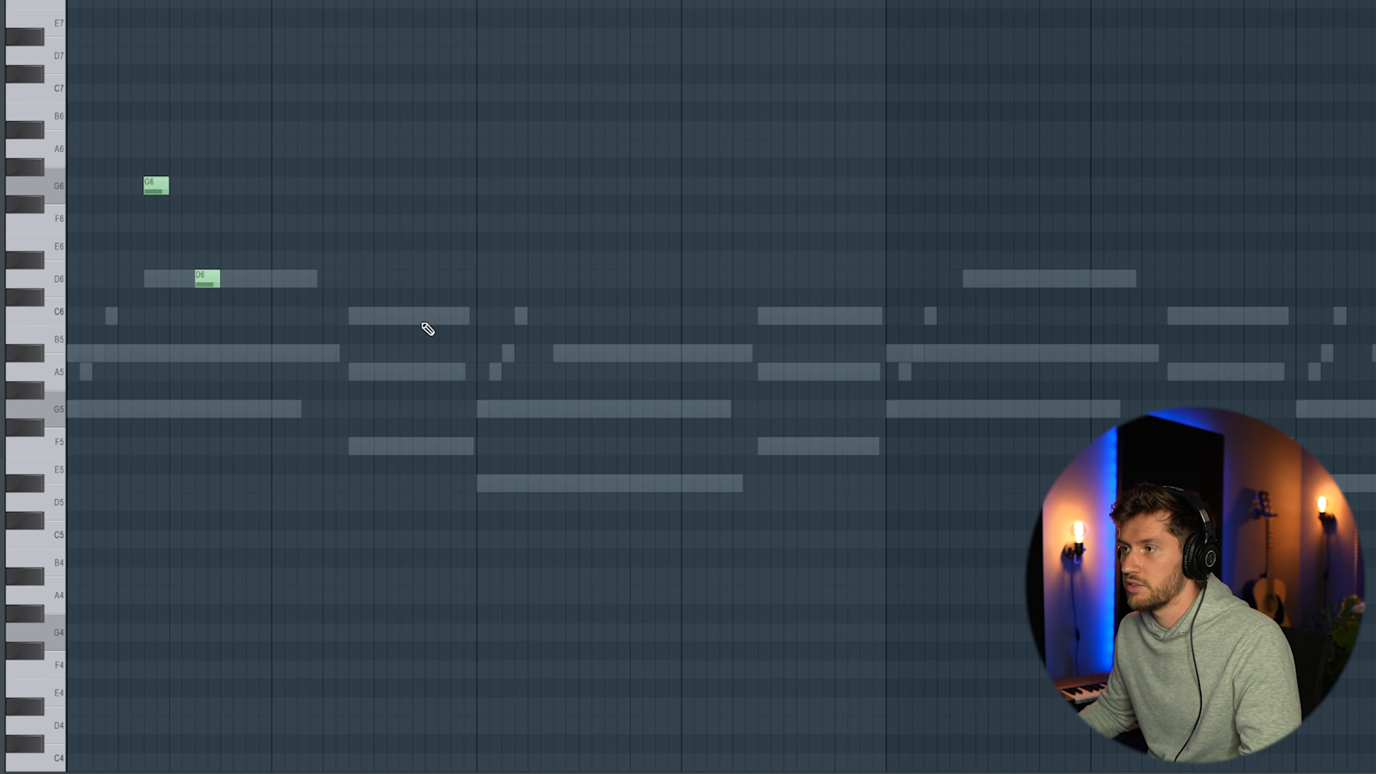
pyautogui.click(352, 149)
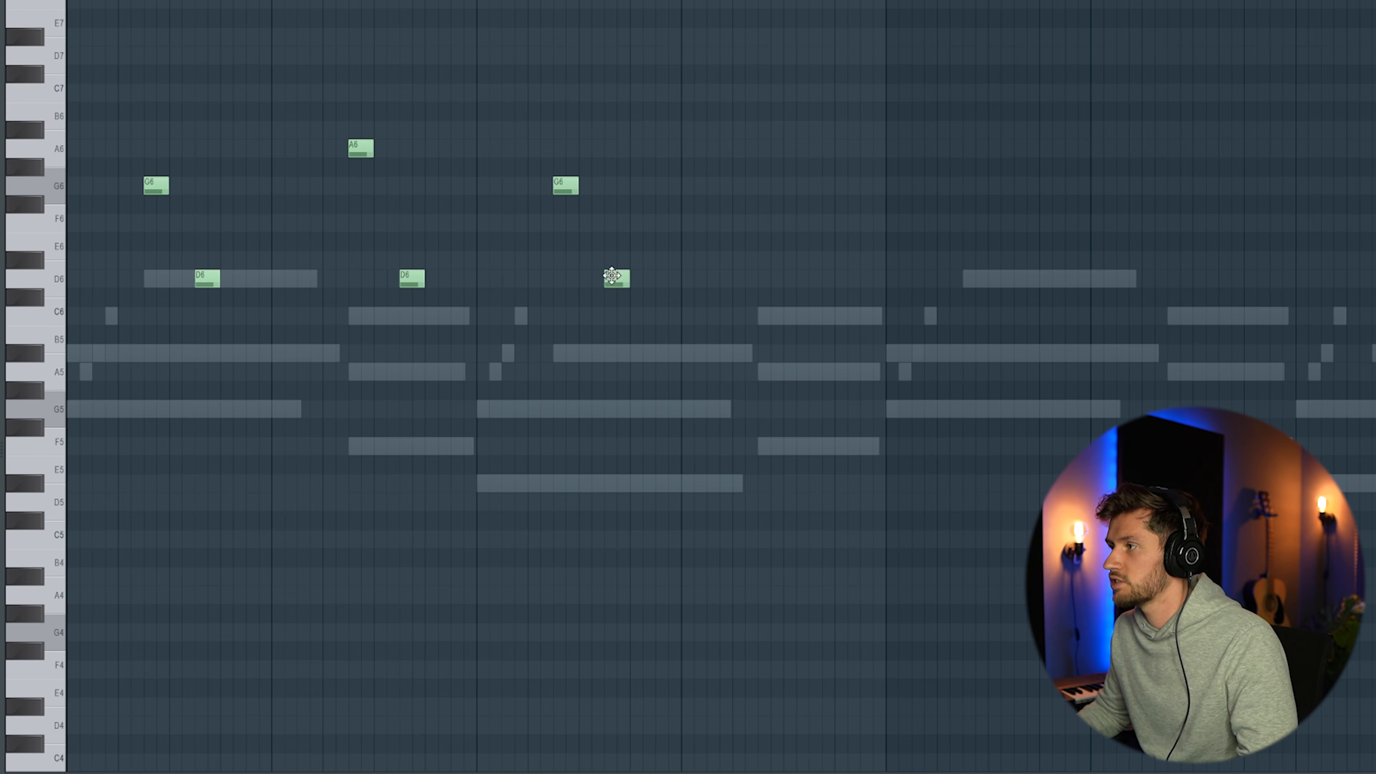
pyautogui.click(761, 91)
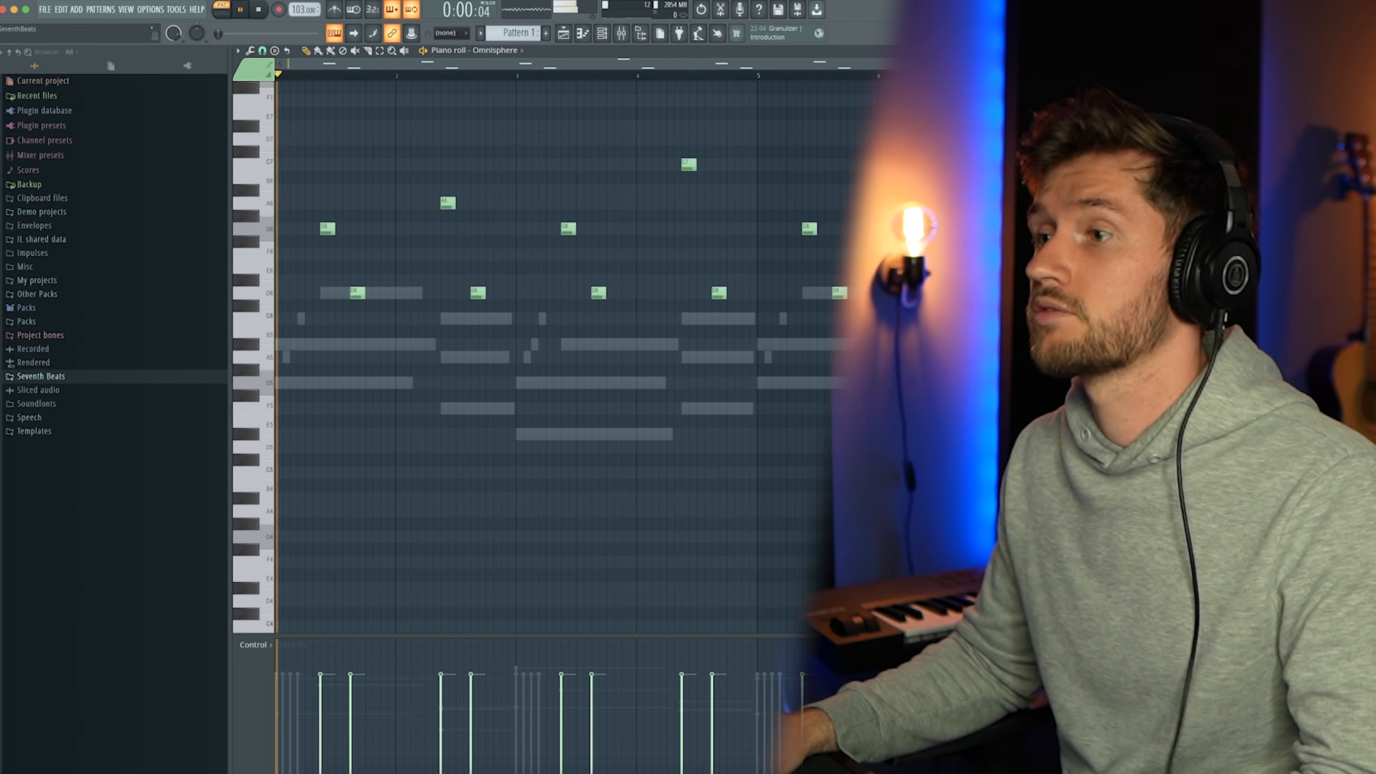
pyautogui.click(595, 29)
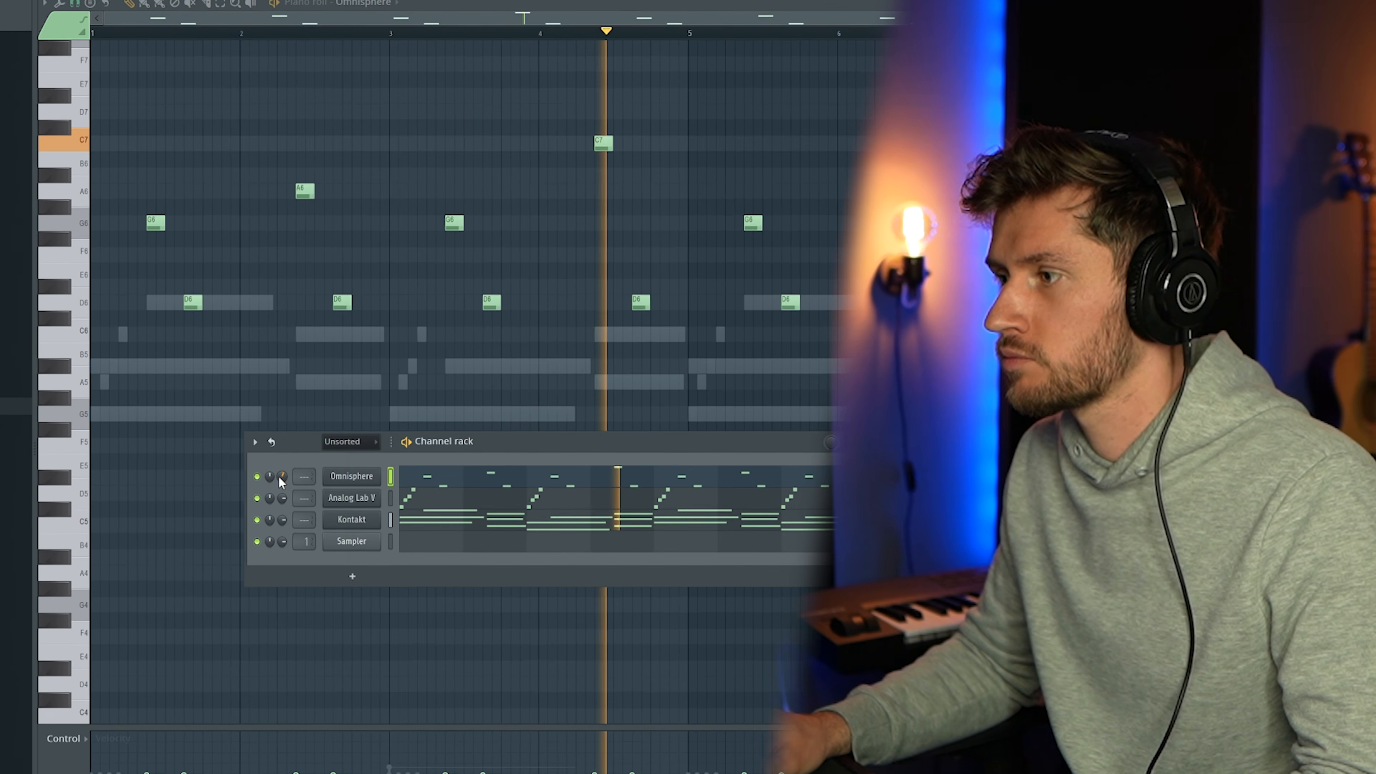
# Add a Pro-Verb effect to the third common FX slot of Omnisphere's Key - Spirit patch and raise its mix
pyautogui.click(336, 482)
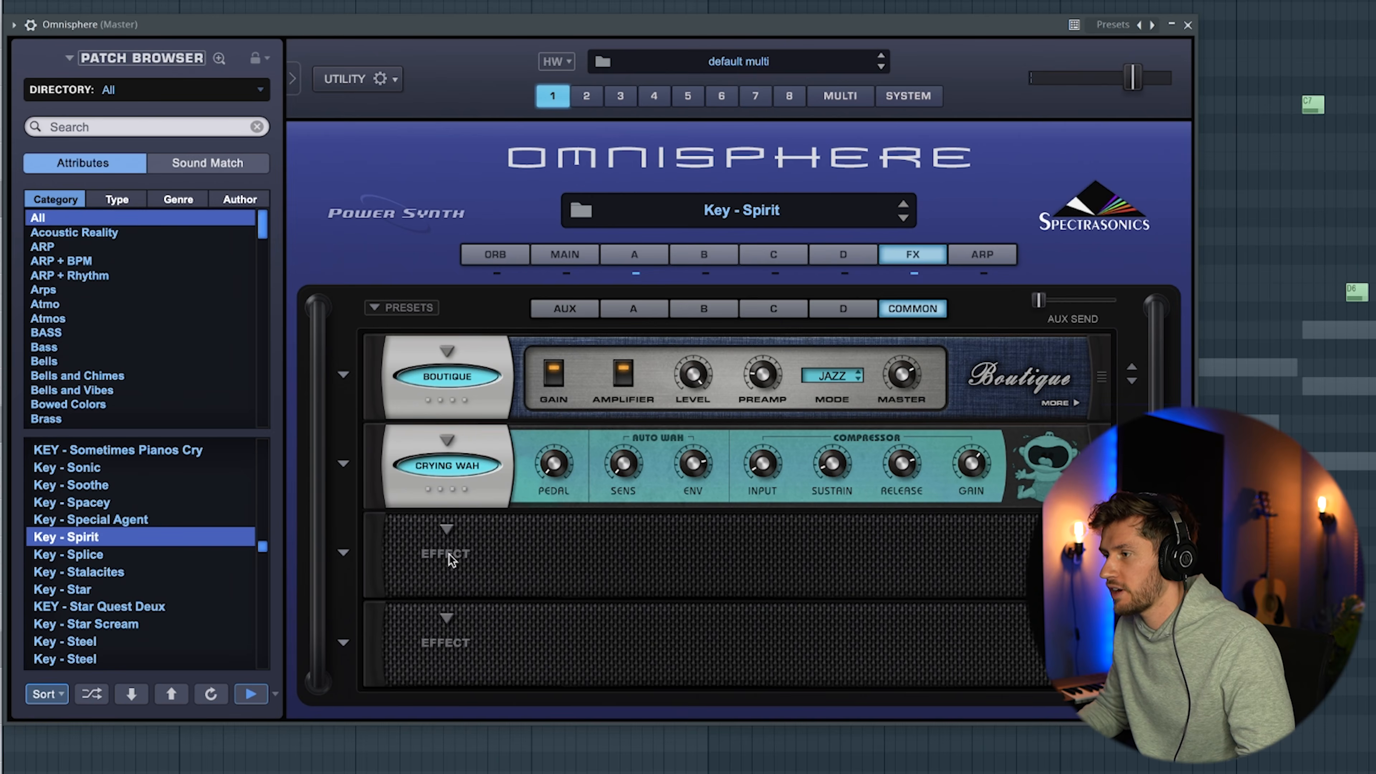
pyautogui.click(454, 532)
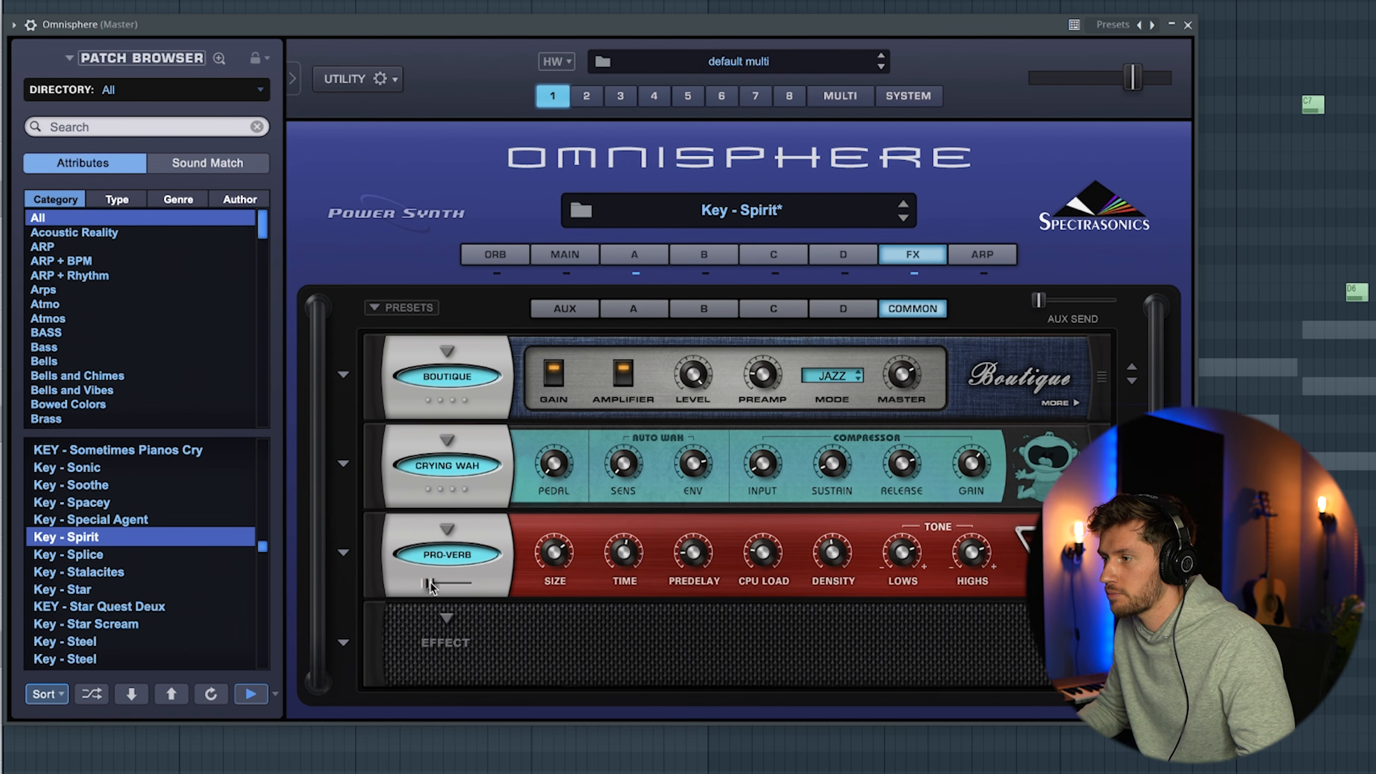
pyautogui.moveTo(431, 586); pyautogui.dragTo(461, 585)
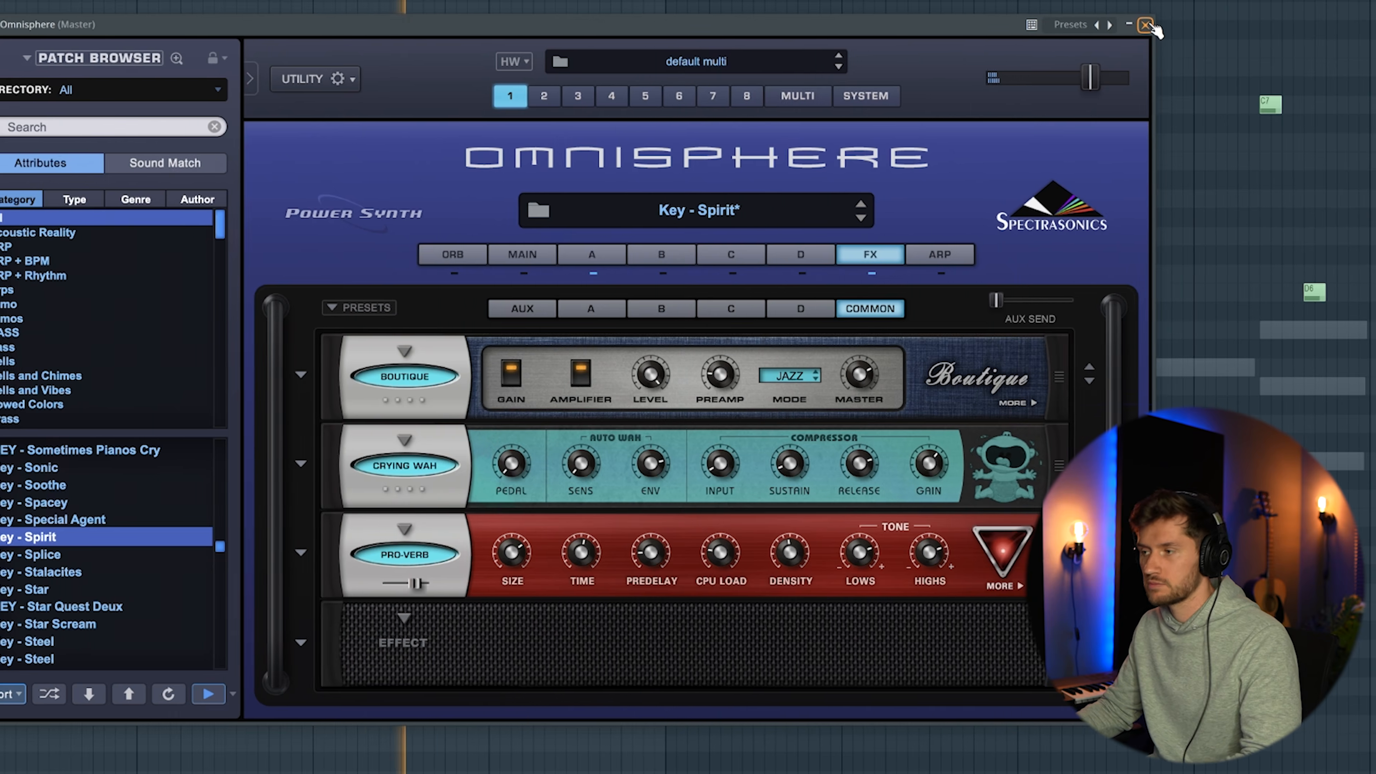
pyautogui.click(1147, 26)
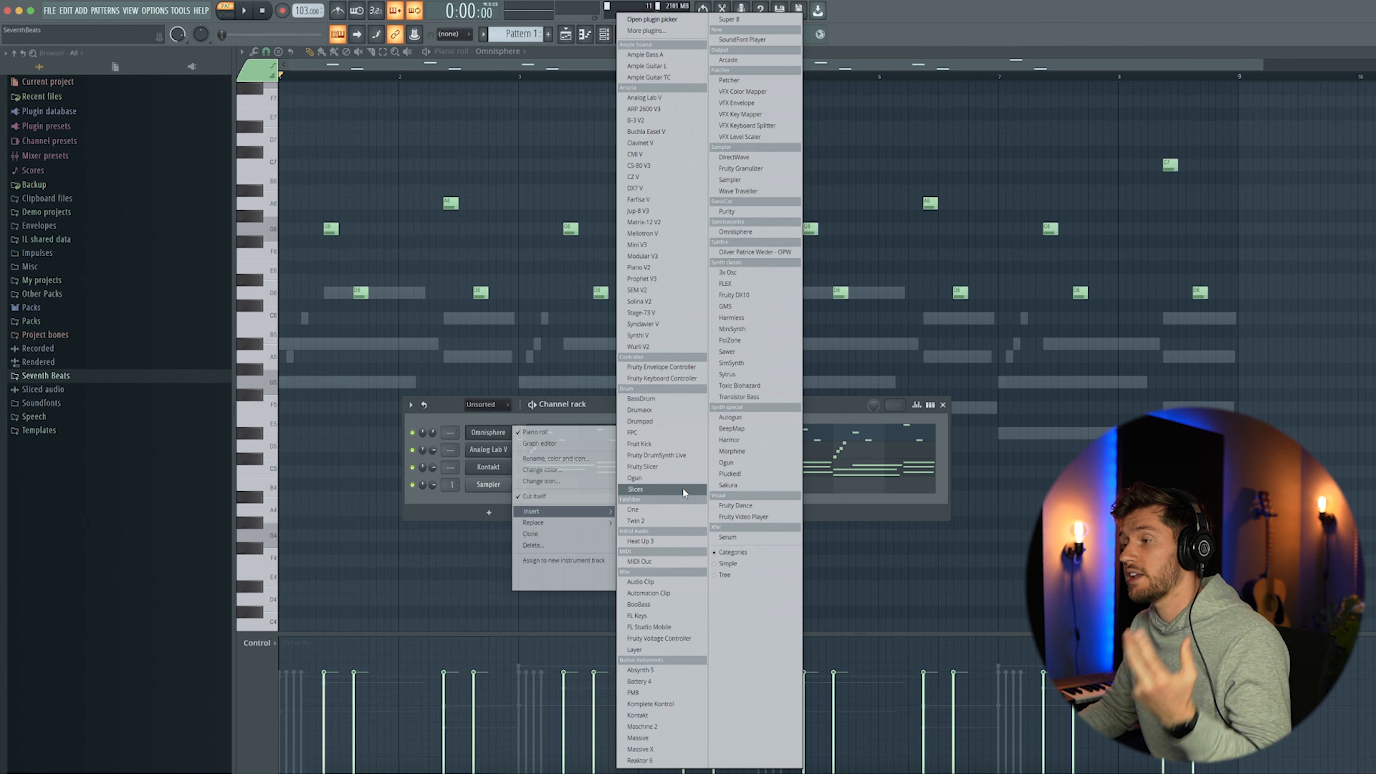
# Insert a second Kontakt channel and write a melody starting with G5, C6, D6, C6, C6 and D6 in bar 1
pyautogui.click(643, 715)
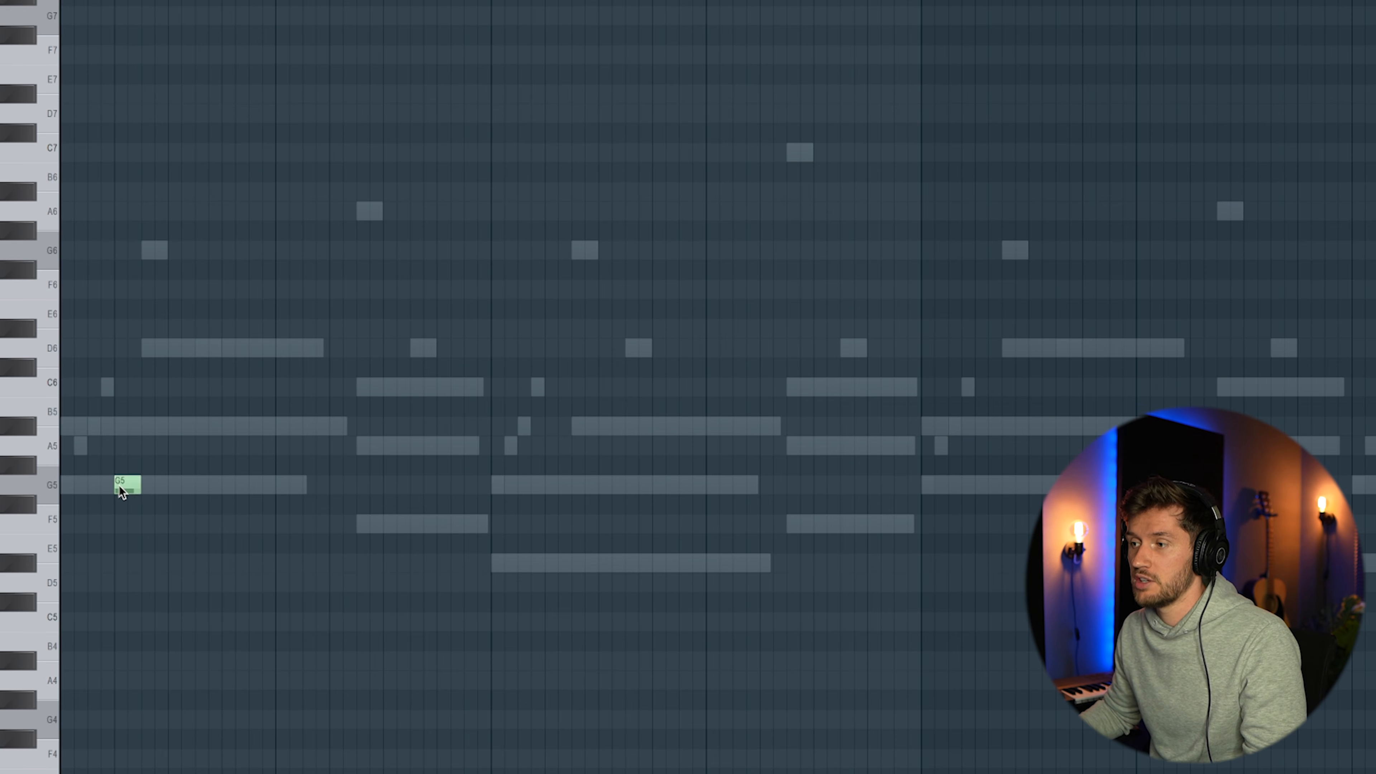
pyautogui.click(135, 387)
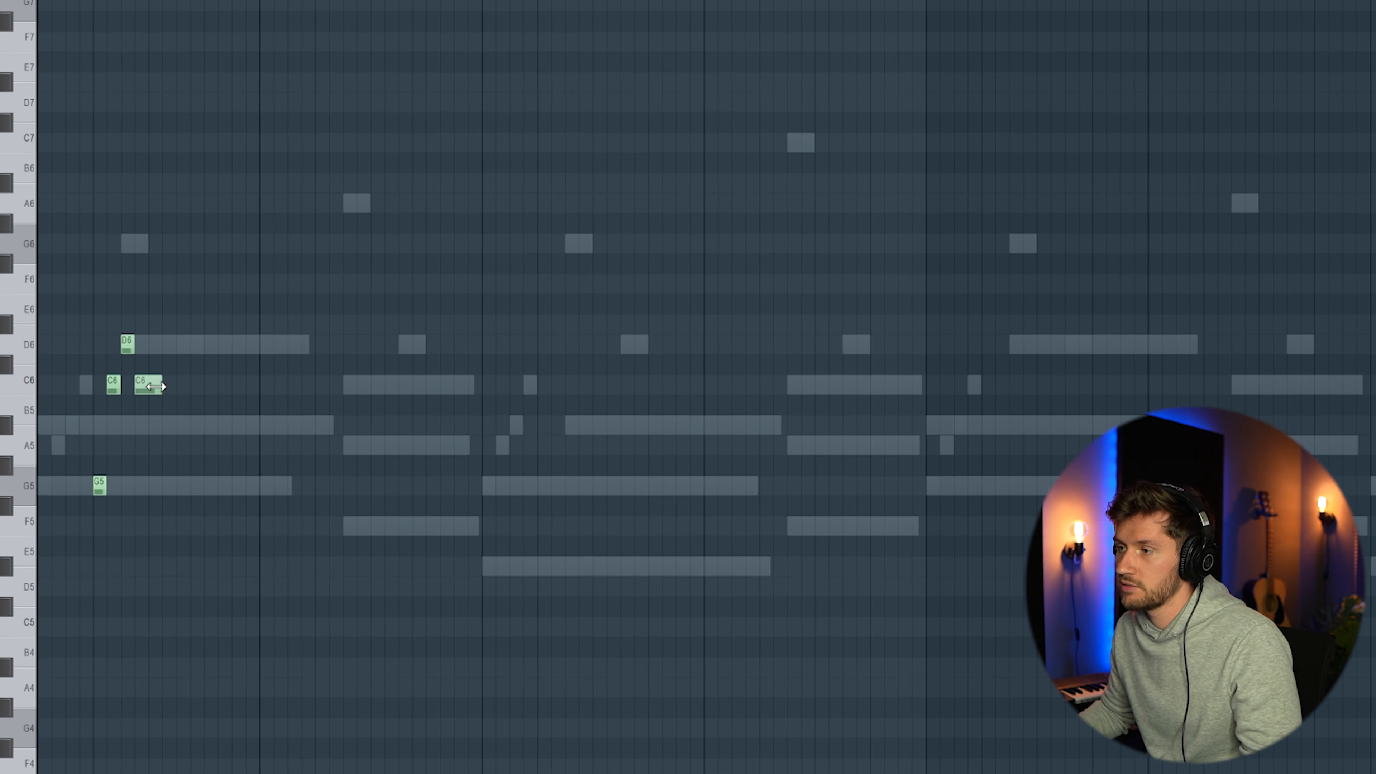
pyautogui.click(184, 386)
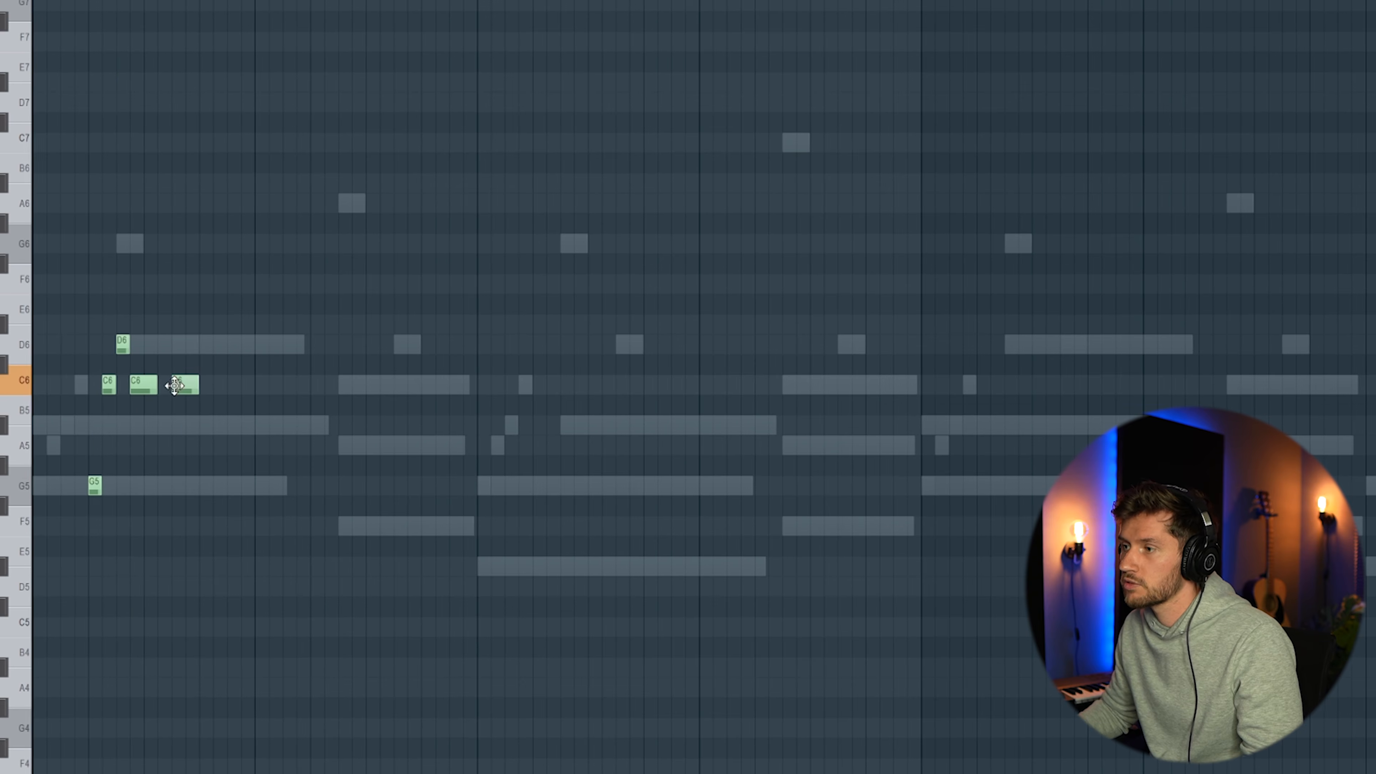
pyautogui.press('space')
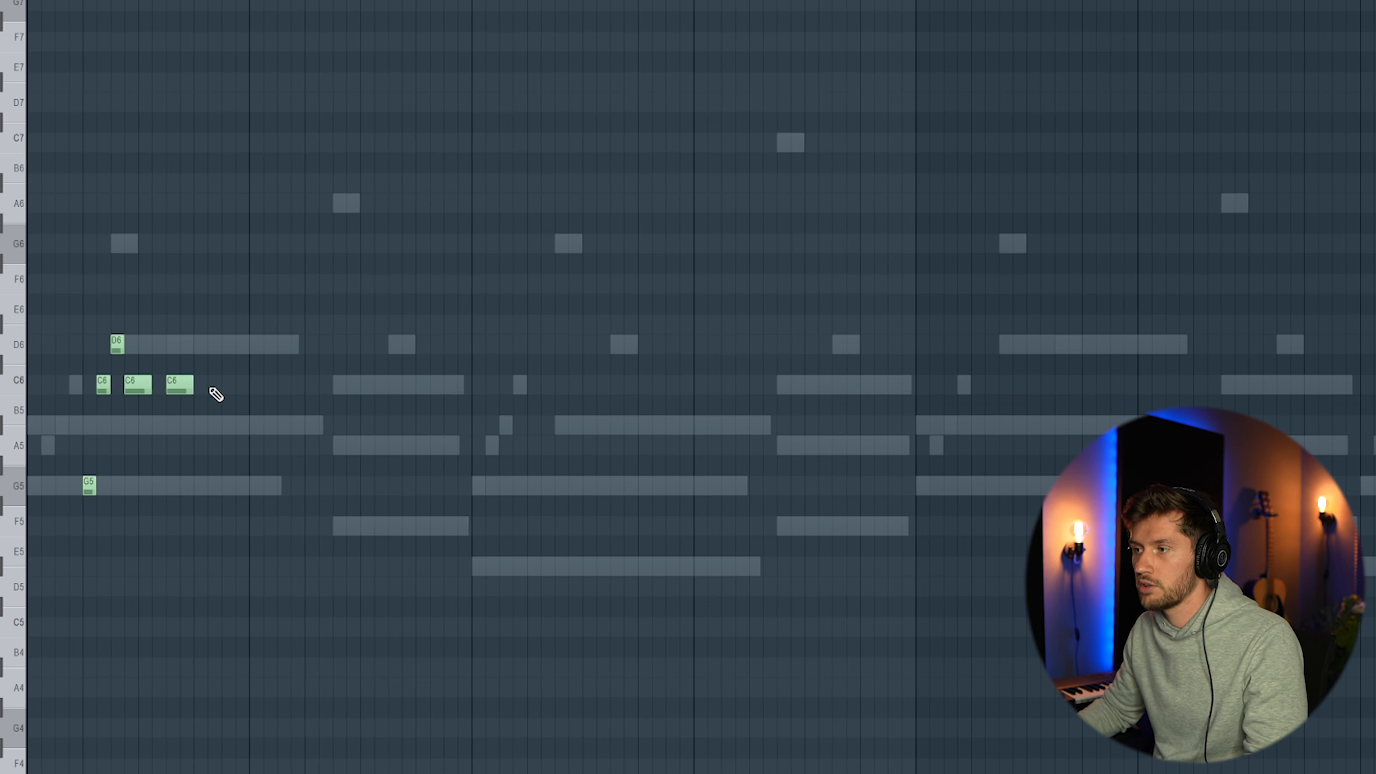
pyautogui.press('space')
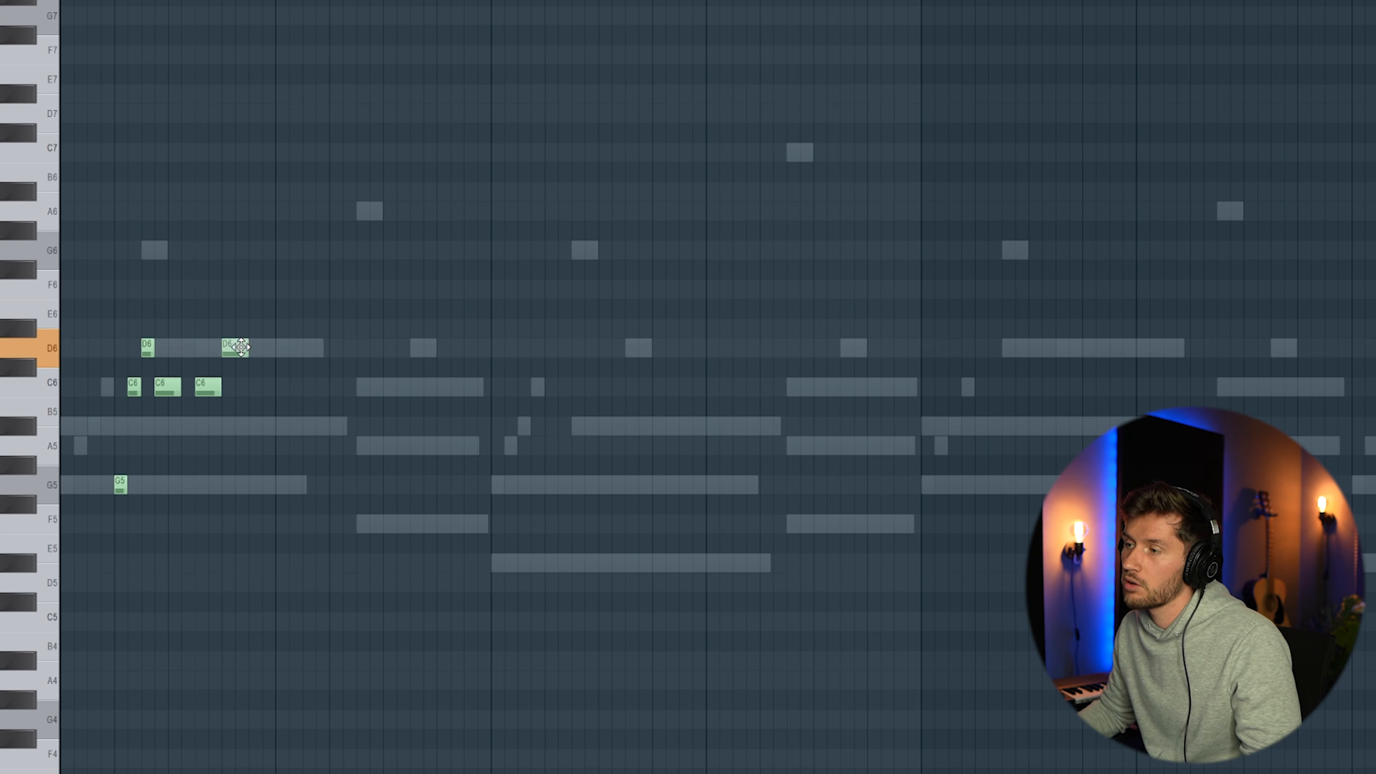
# Continue the second Kontakt melody with A#5 and C6 notes after its second D6, previewing the phrase
pyautogui.doubleClick(265, 425)
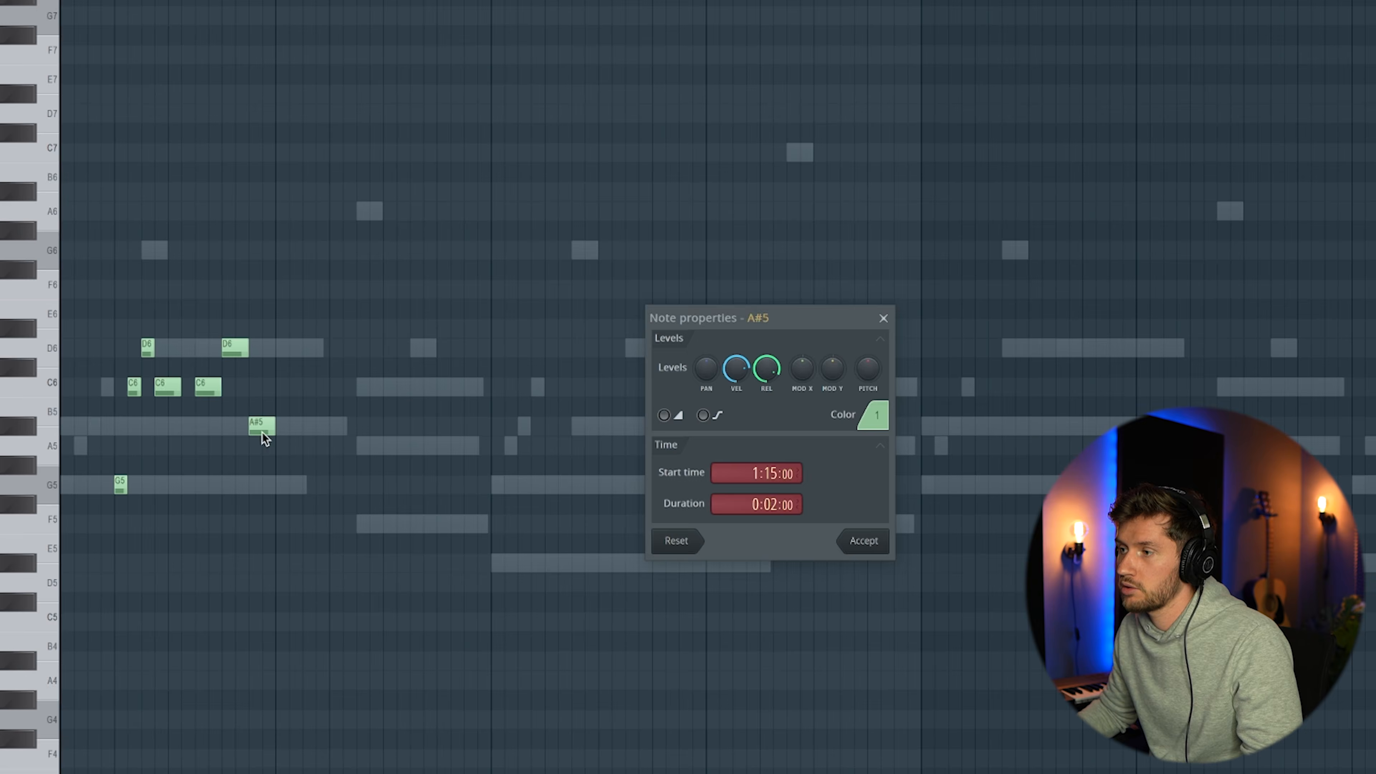
pyautogui.press('space')
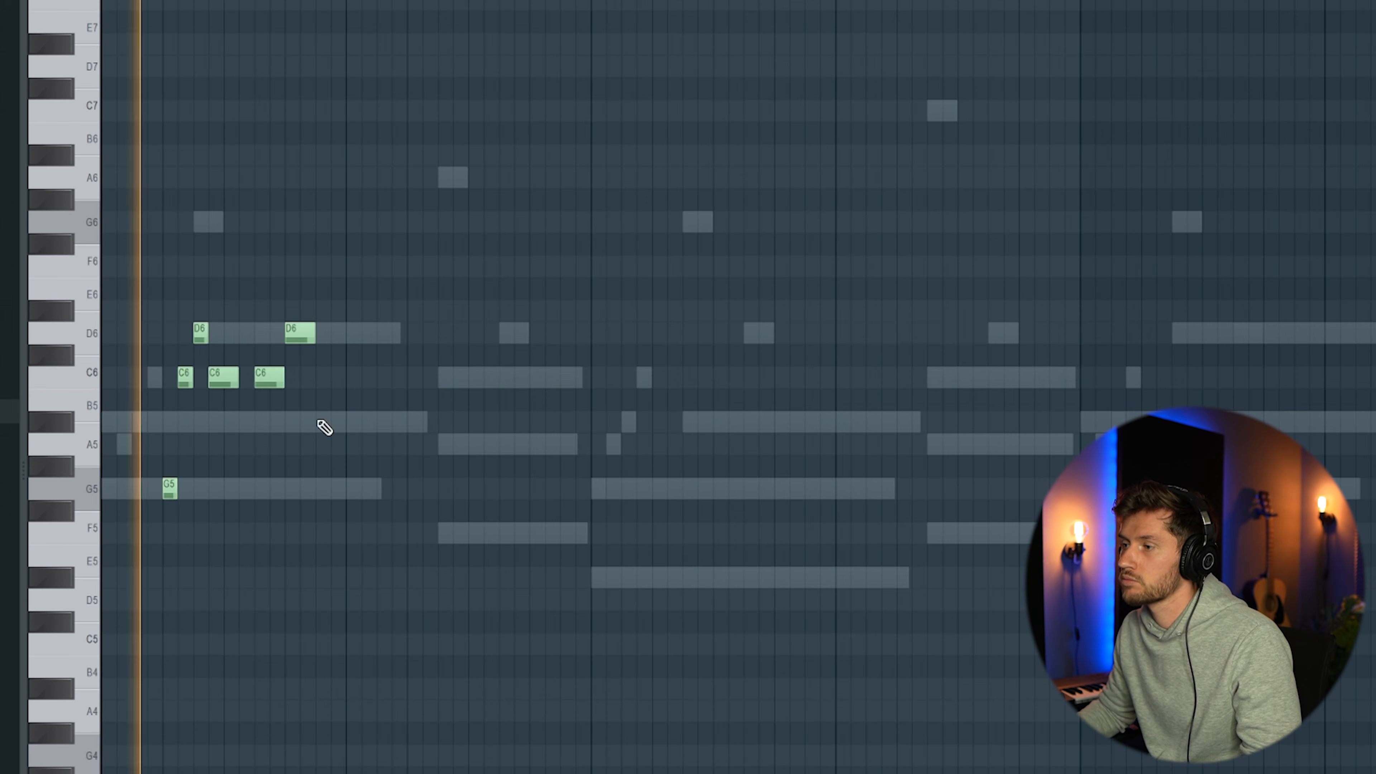
pyautogui.click(321, 422)
pyautogui.click(337, 378)
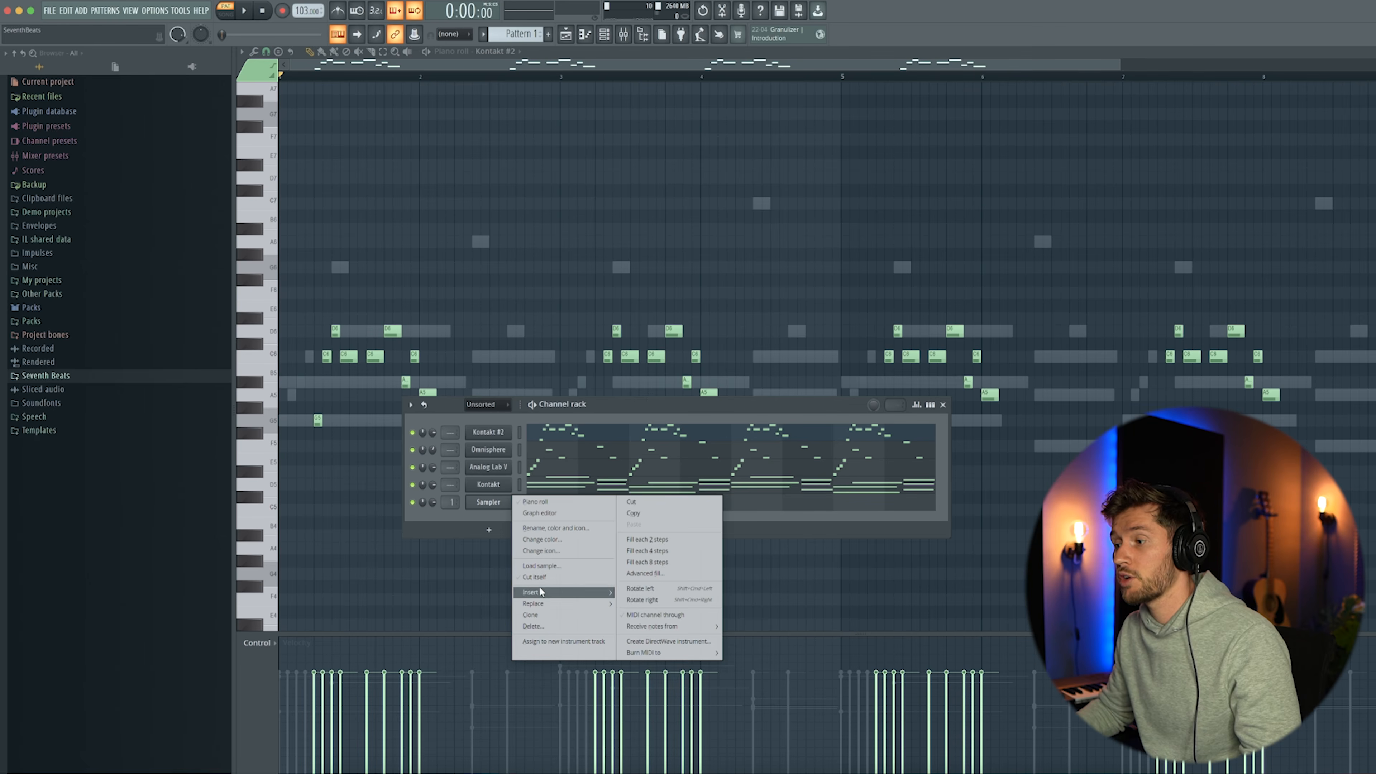
# Insert a third Kontakt channel and load Session Horns - Single Articulation.nki from the Session Horns library
pyautogui.moveTo(599, 597)
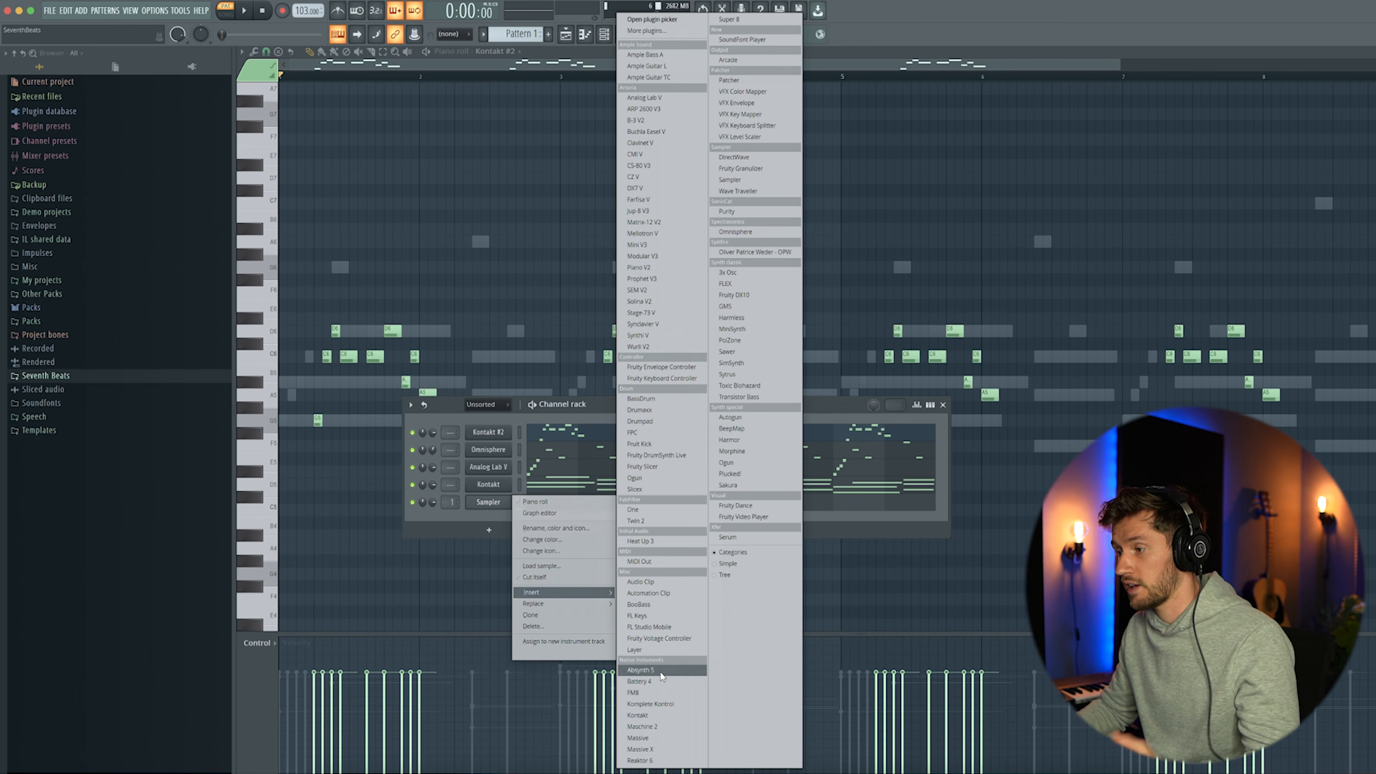
pyautogui.click(638, 715)
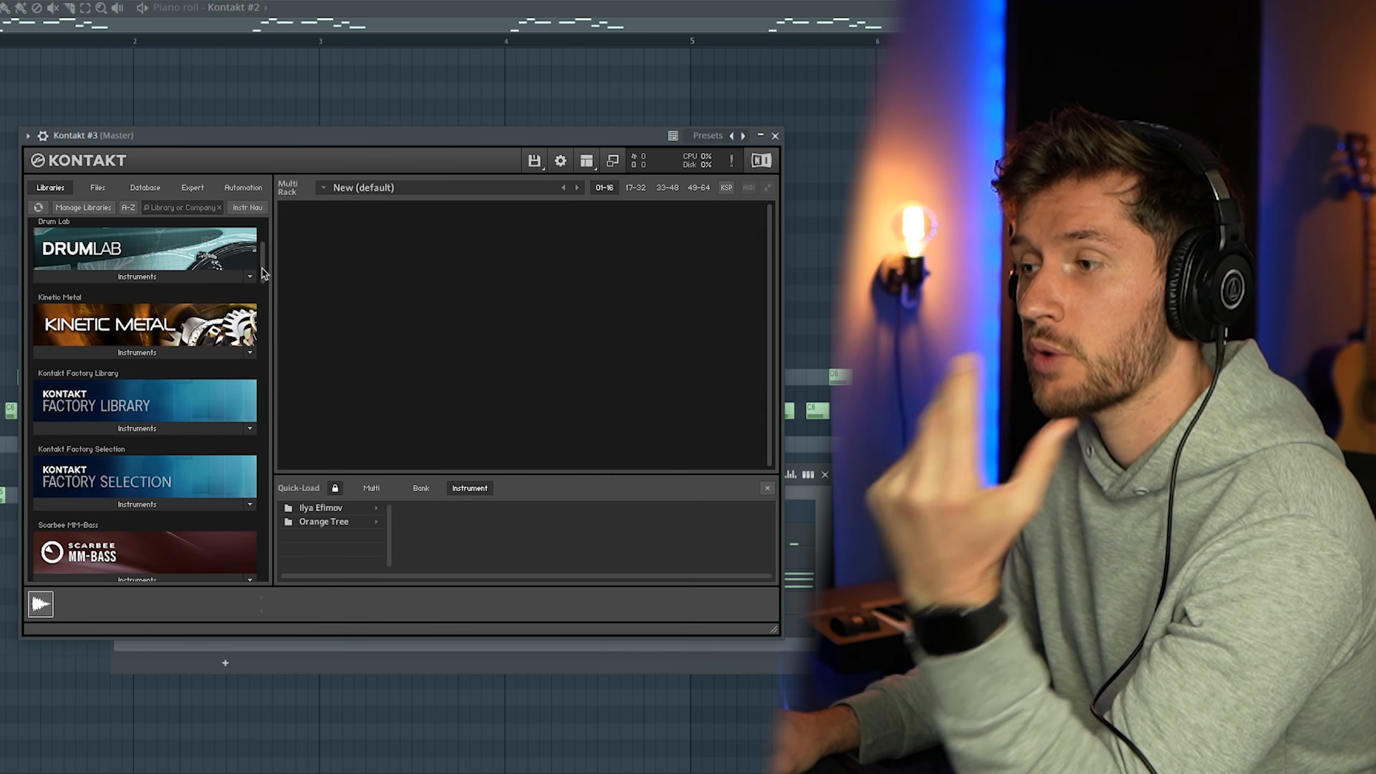
pyautogui.moveTo(263, 274); pyautogui.dragTo(265, 382)
pyautogui.click(131, 394)
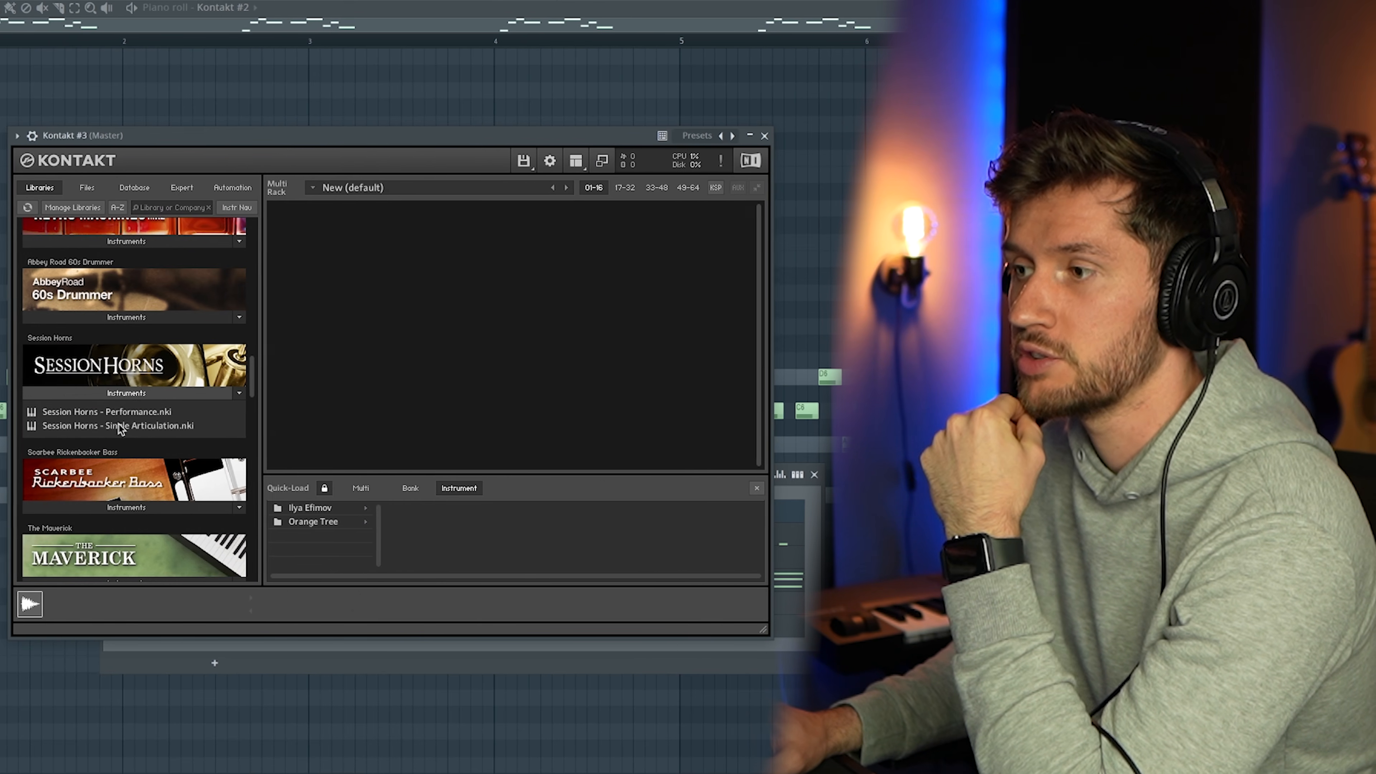
pyautogui.moveTo(119, 426); pyautogui.dragTo(440, 352)
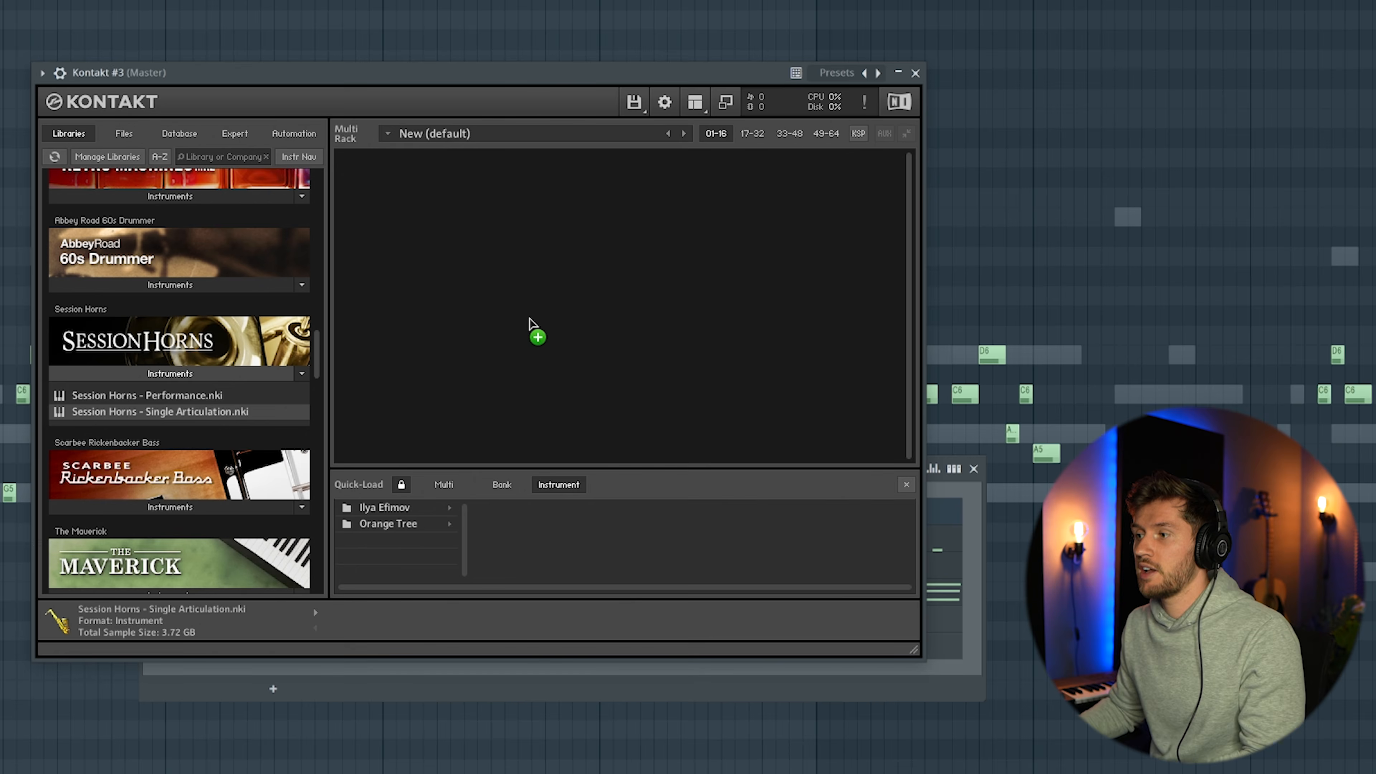
pyautogui.moveTo(530, 319); pyautogui.dragTo(529, 319)
pyautogui.click(487, 269)
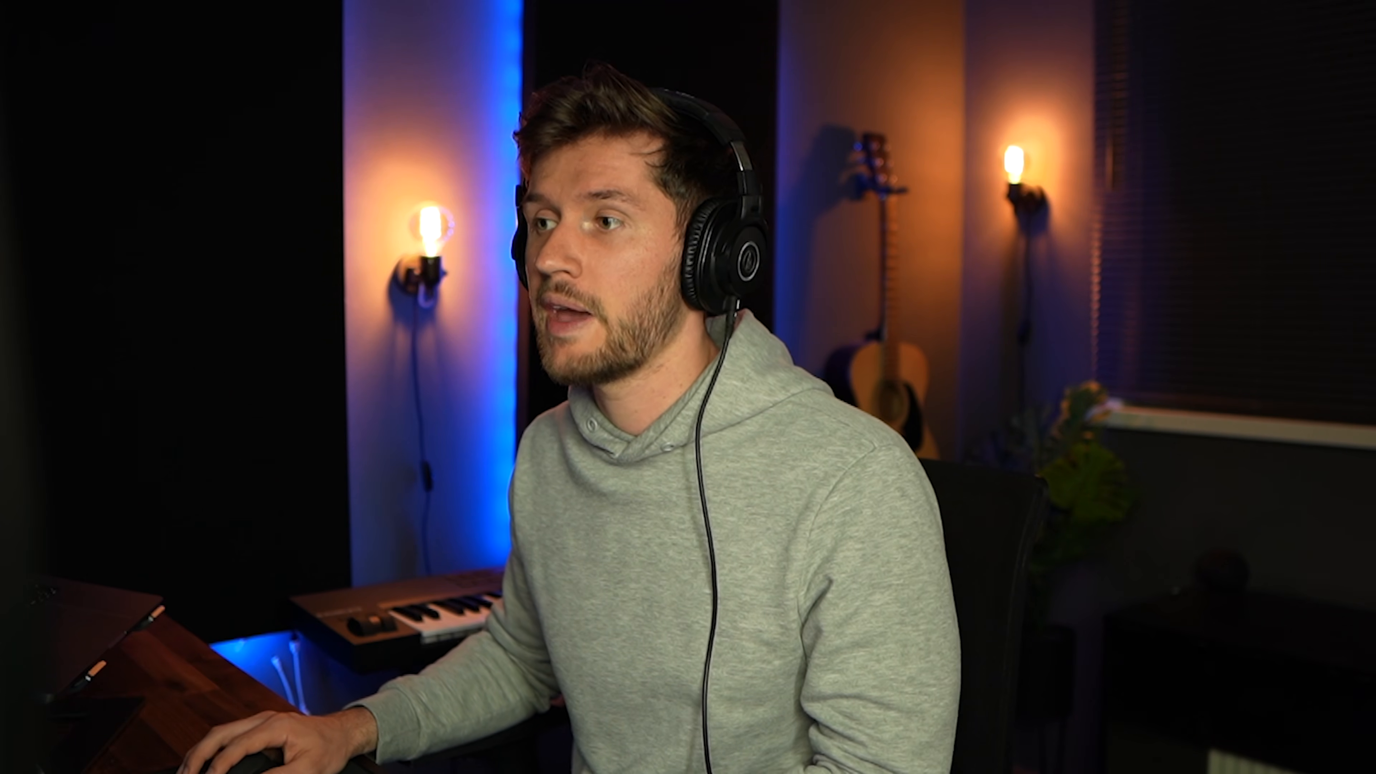
# Write the Kontakt #3 horn riff of G5, three A#5 and A5, doubling all but G5 an octave up, repeated every two bars
pyautogui.click(401, 408)
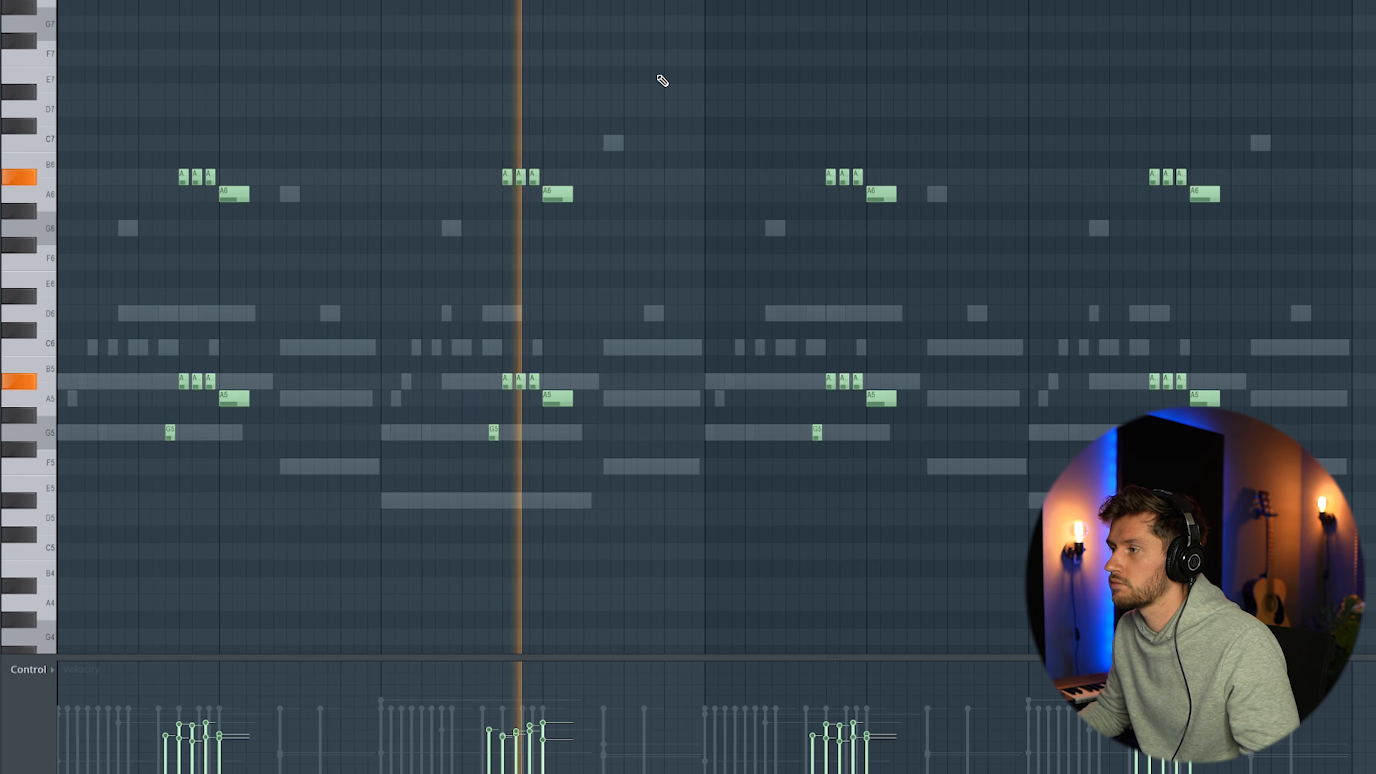
# Insert a Serum channel above the Sampler and set up a mono saw bass with the MG Low 24 filter
pyautogui.press('F6')
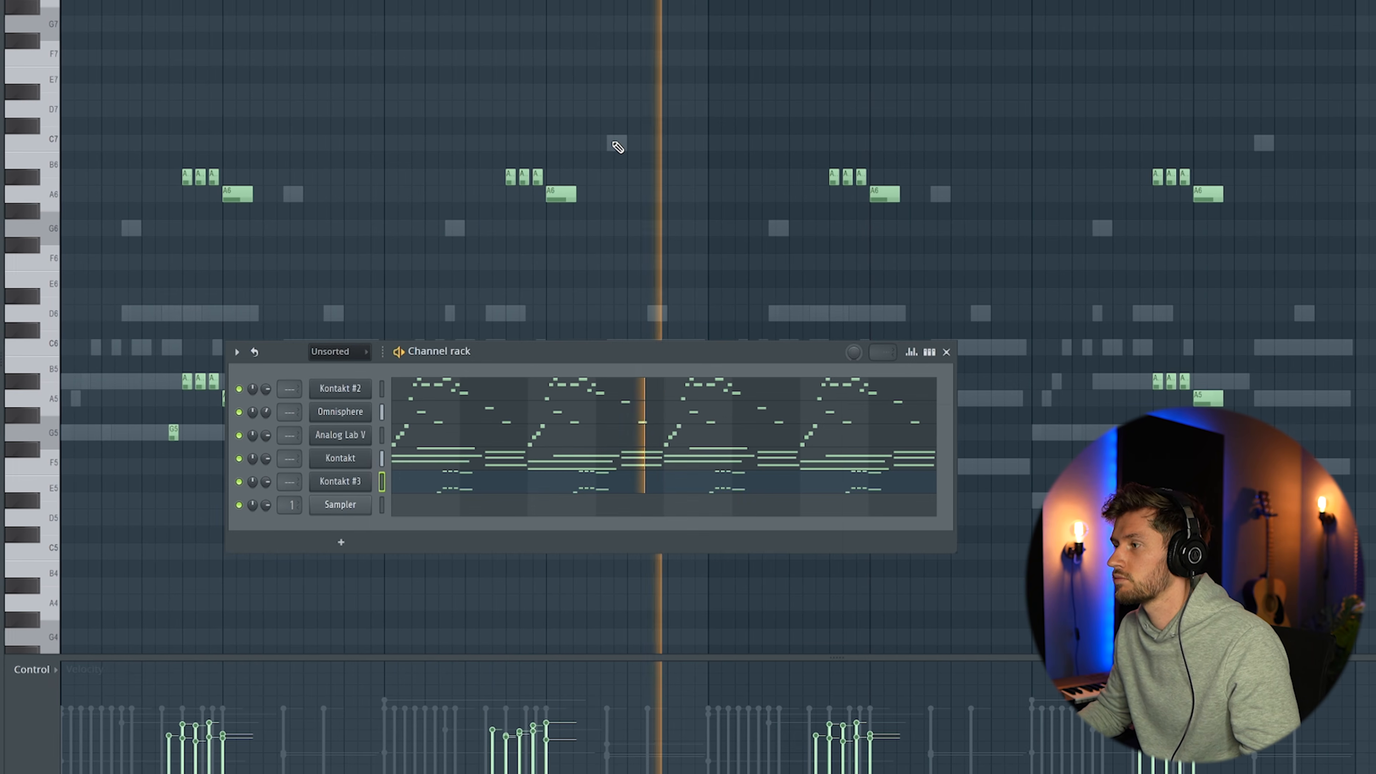
pyautogui.rightClick(341, 504)
pyautogui.moveTo(418, 628)
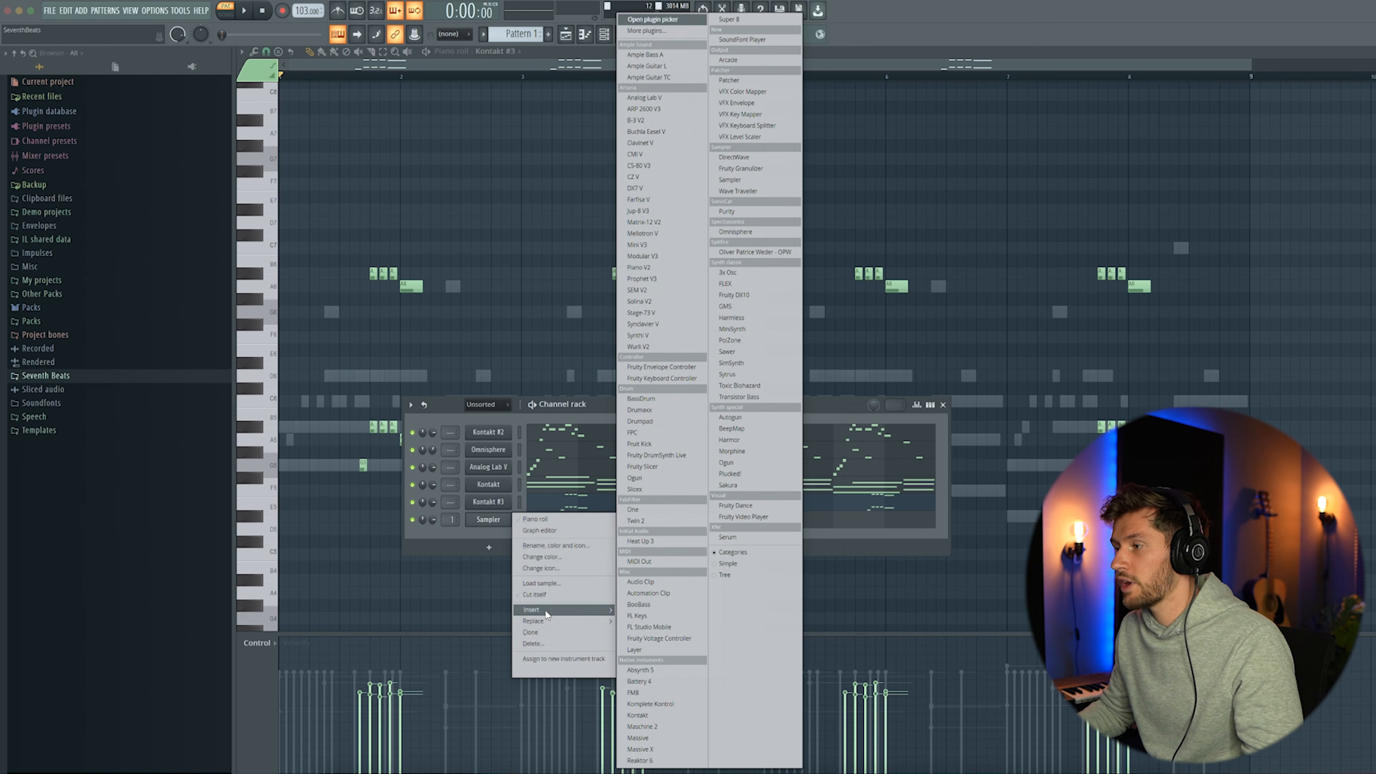
pyautogui.click(736, 540)
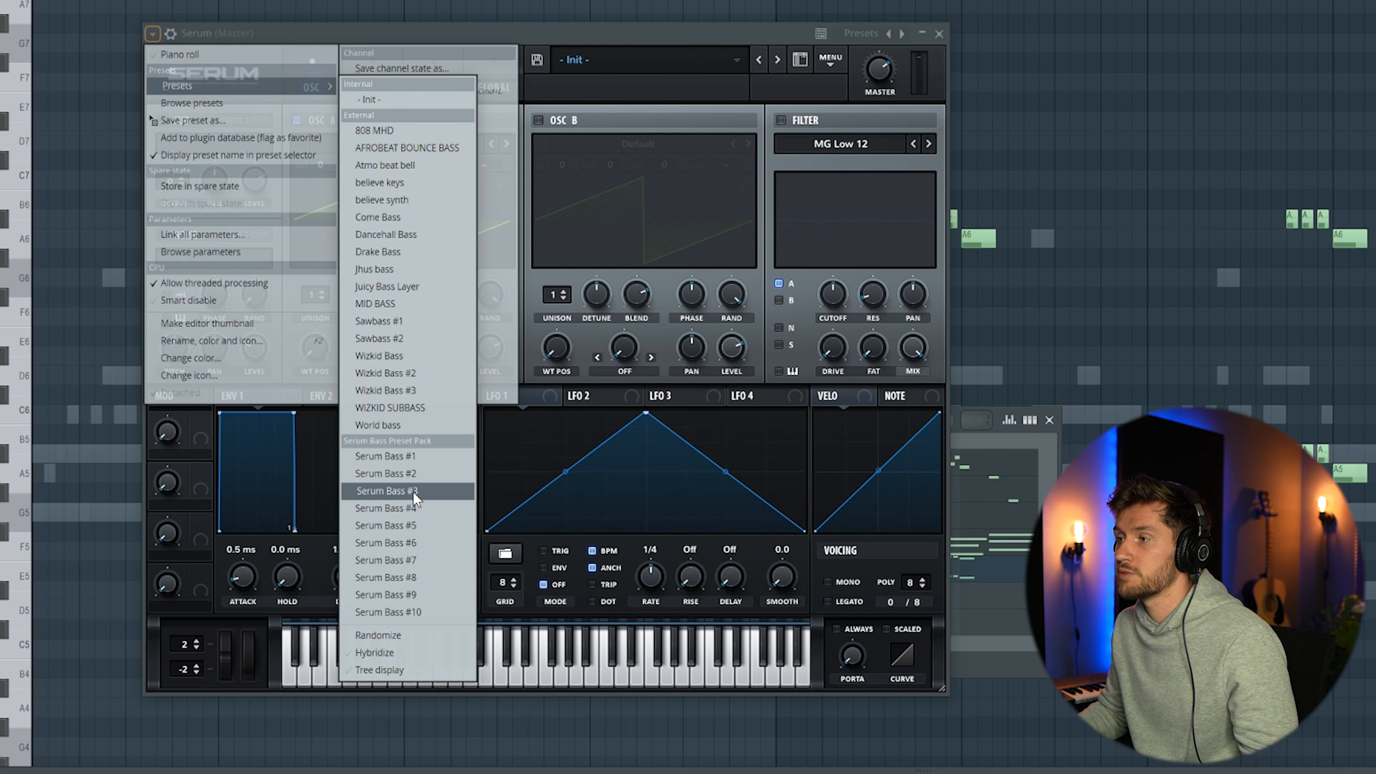
pyautogui.click(387, 491)
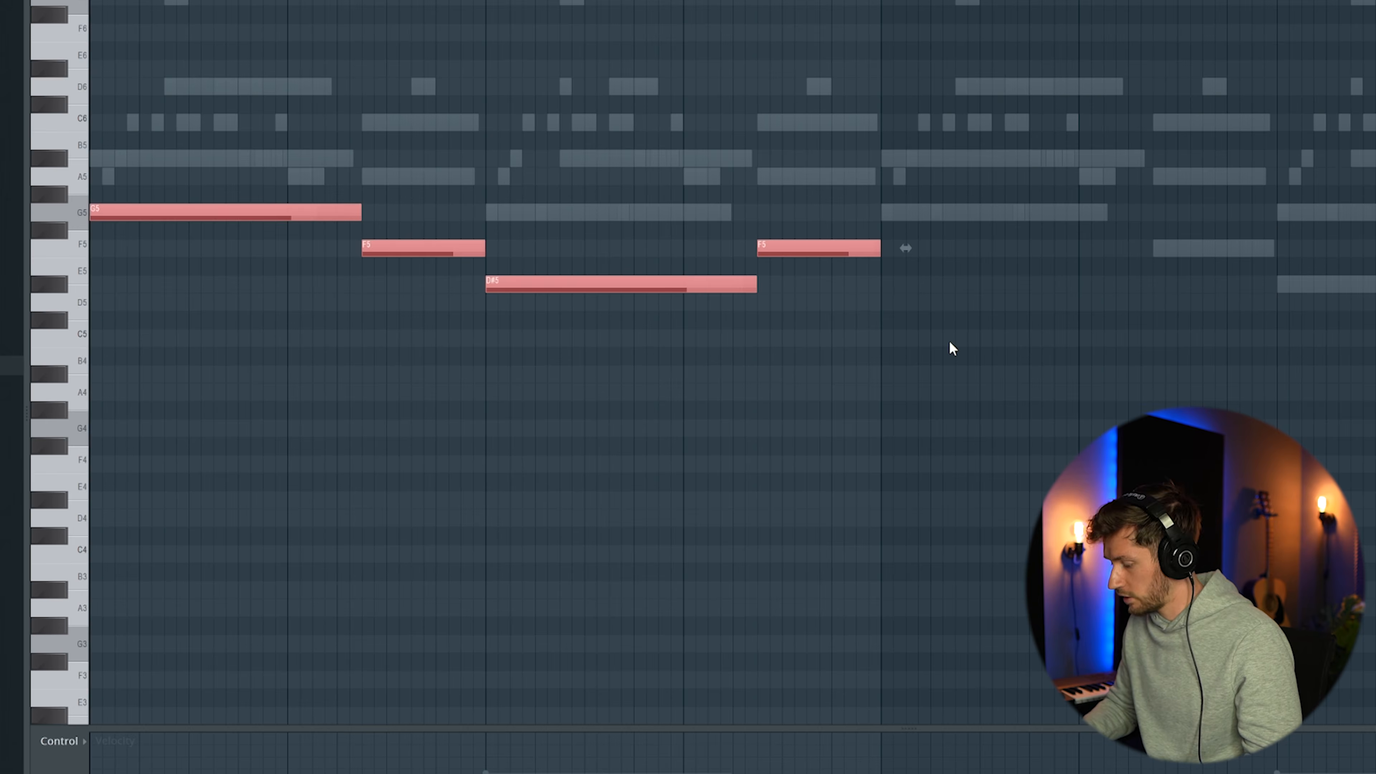
# Write the Serum bass line G4, F4, D#4, F4 over bars 1 to 4 and duplicate it into bars 5 to 8
pyautogui.hotkey('ctrl', 'Down')
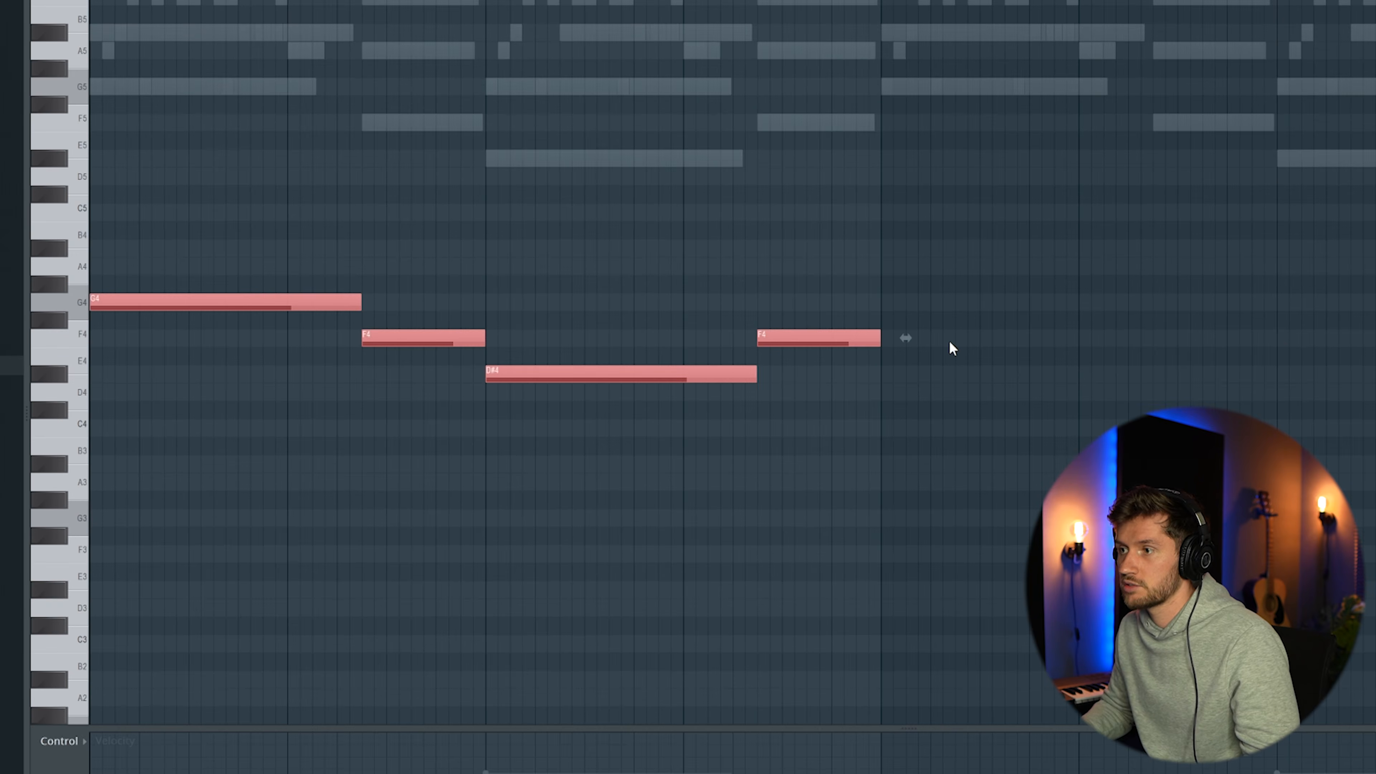
pyautogui.hotkey('ctrl', 'Down')
pyautogui.hotkey('ctrl', 'Up')
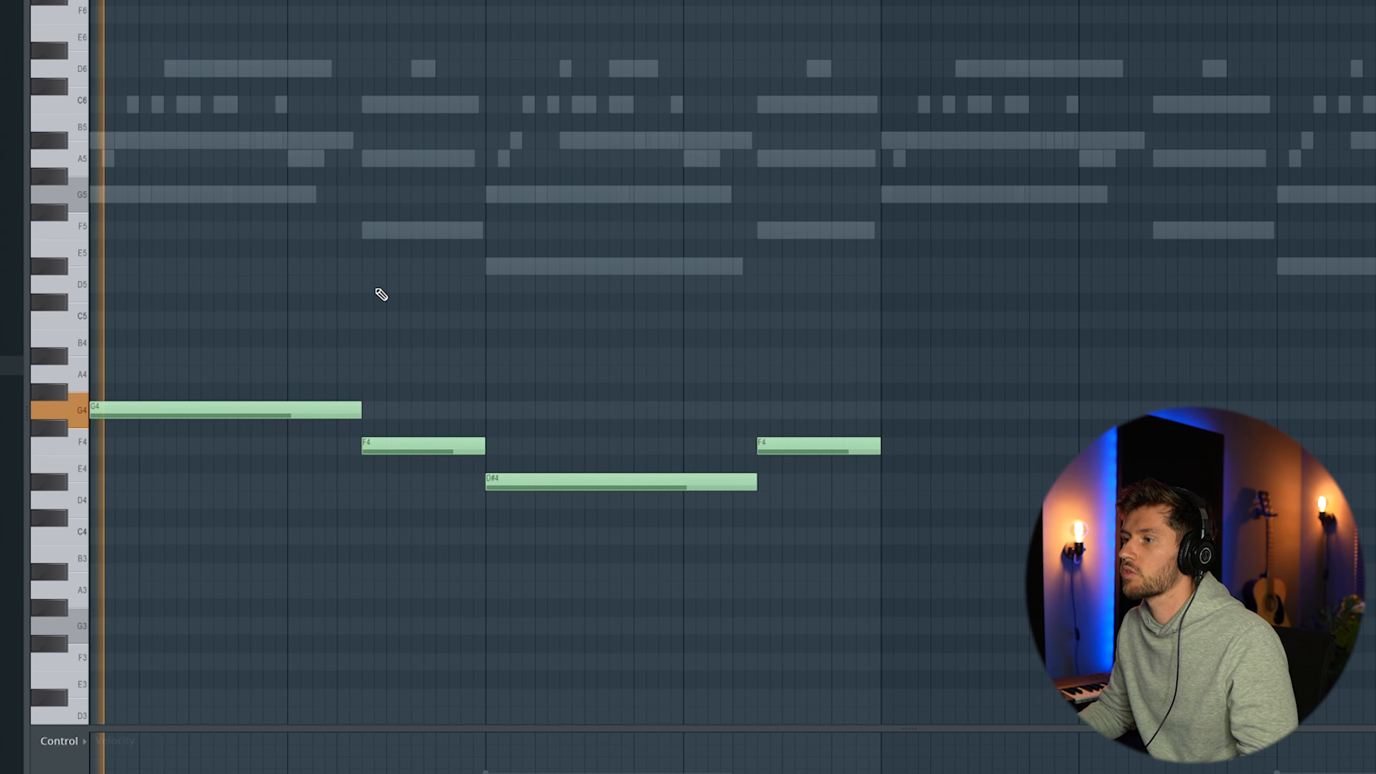
pyautogui.moveTo(251, 310); pyautogui.dragTo(845, 534)
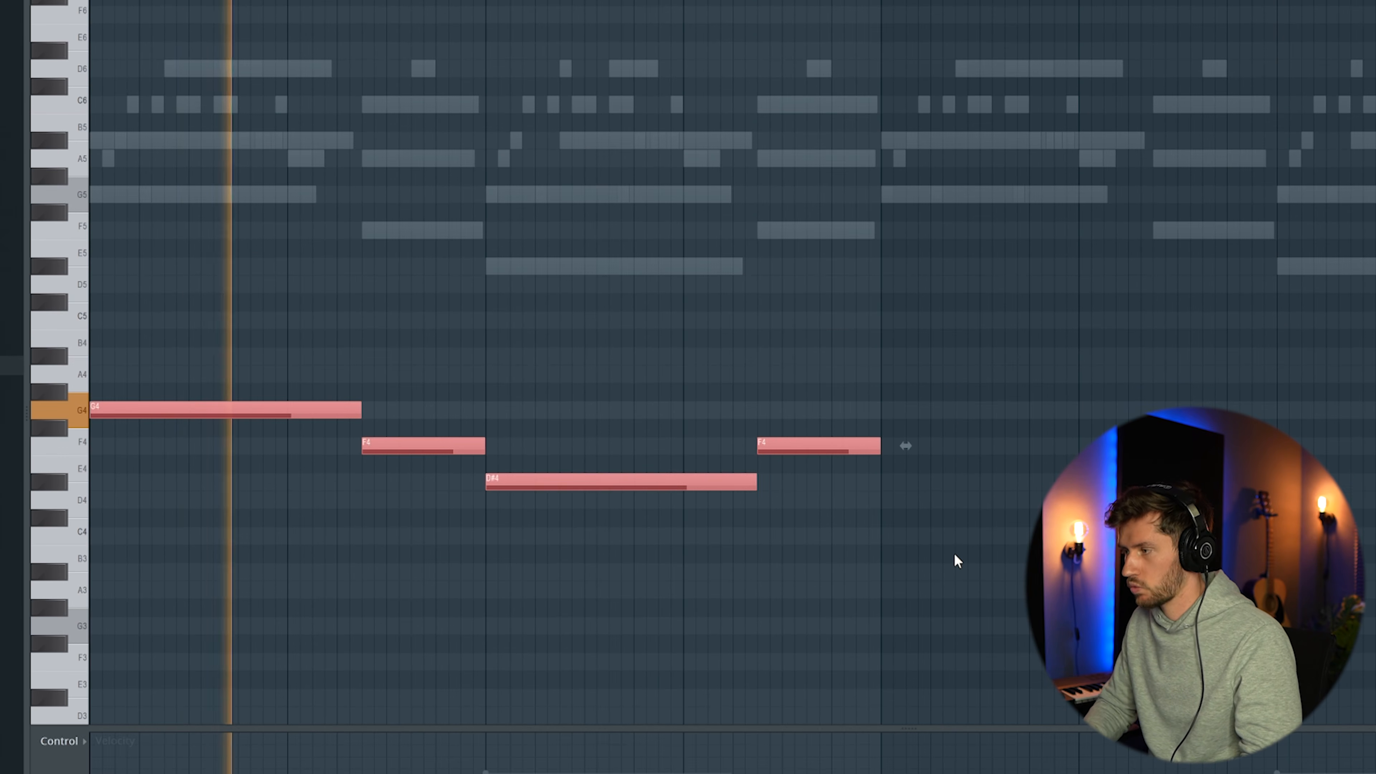
pyautogui.hotkey('ctrl', 'b')
pyautogui.rightClick(937, 262)
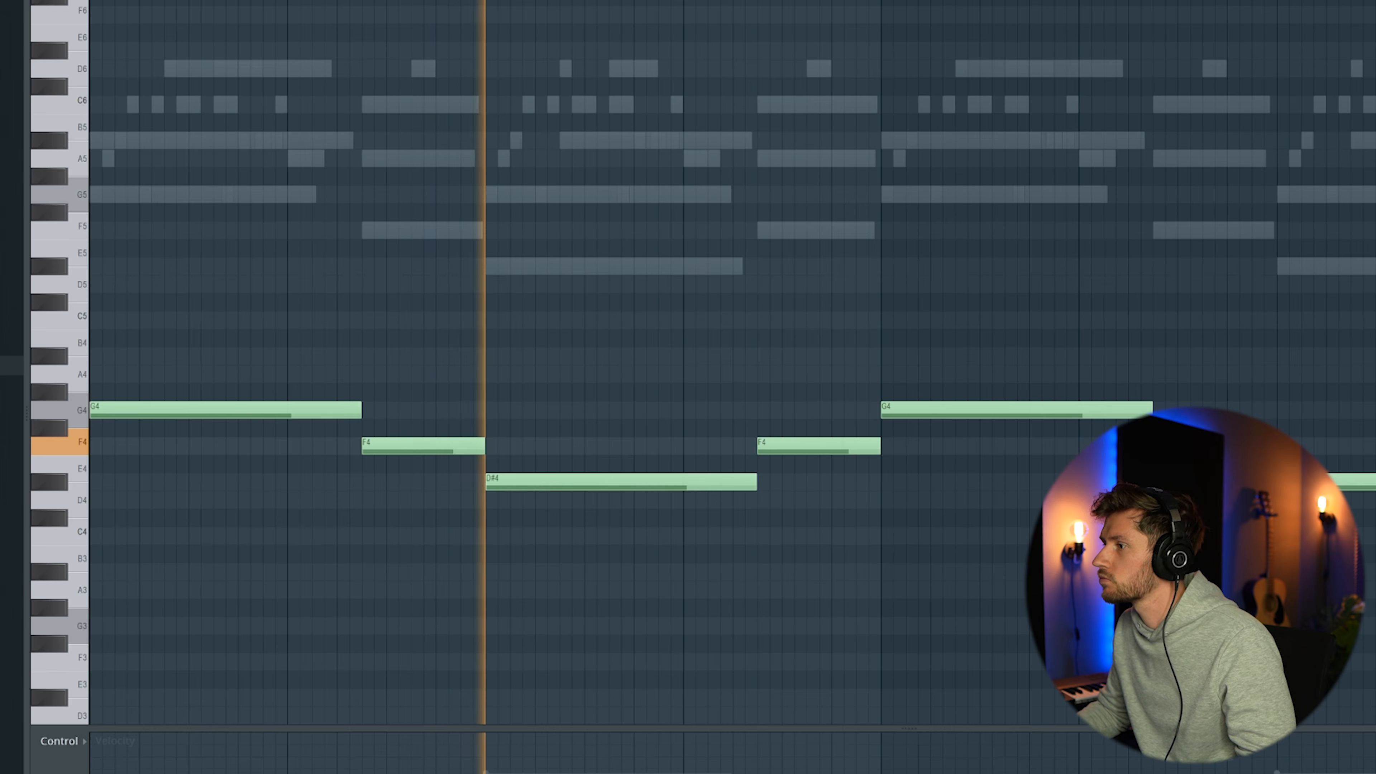
pyautogui.scroll(-2, 841, 143)
# Write the Omnisphere #2 melody G5, A#5, A5, G5, A#5, A5, C6 over bars 1 to 4 and preview it
pyautogui.press('F6')
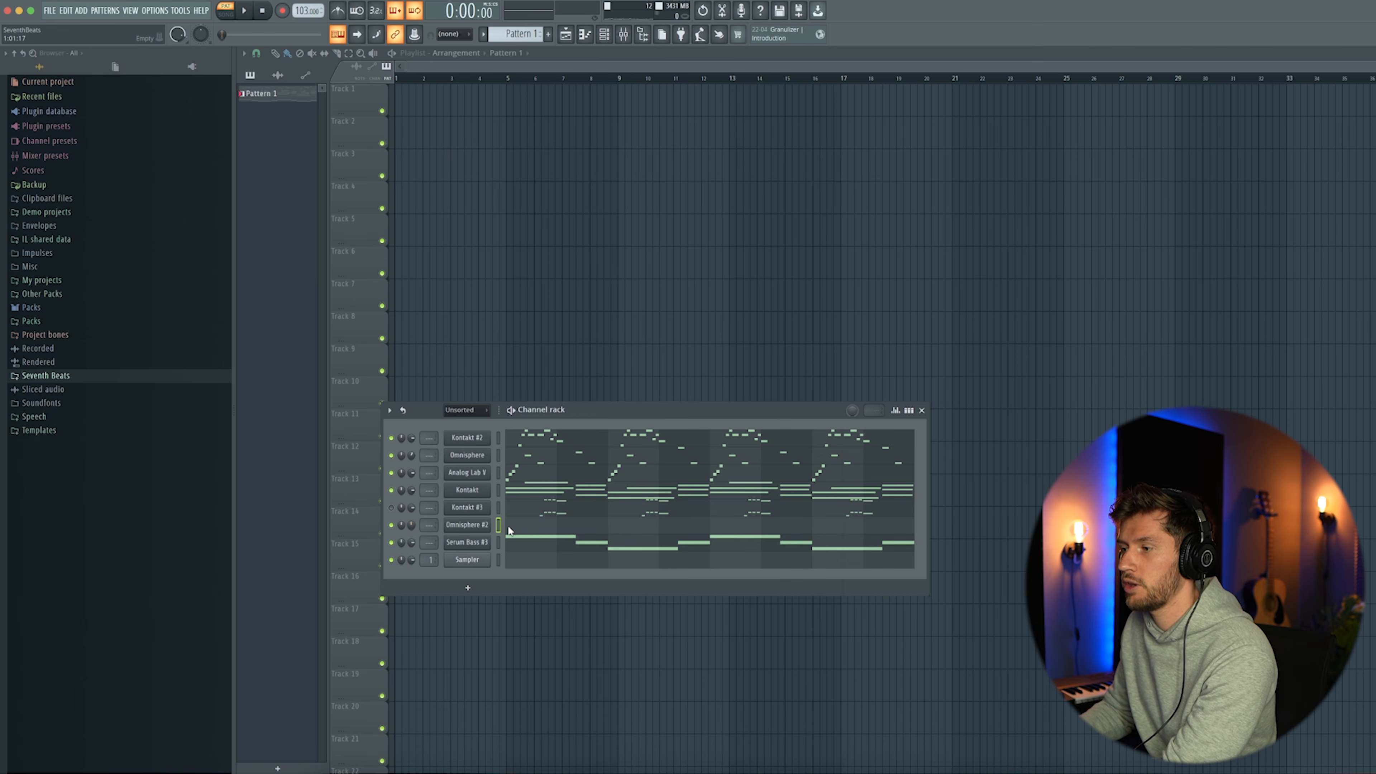
pyautogui.click(536, 528)
pyautogui.press('space')
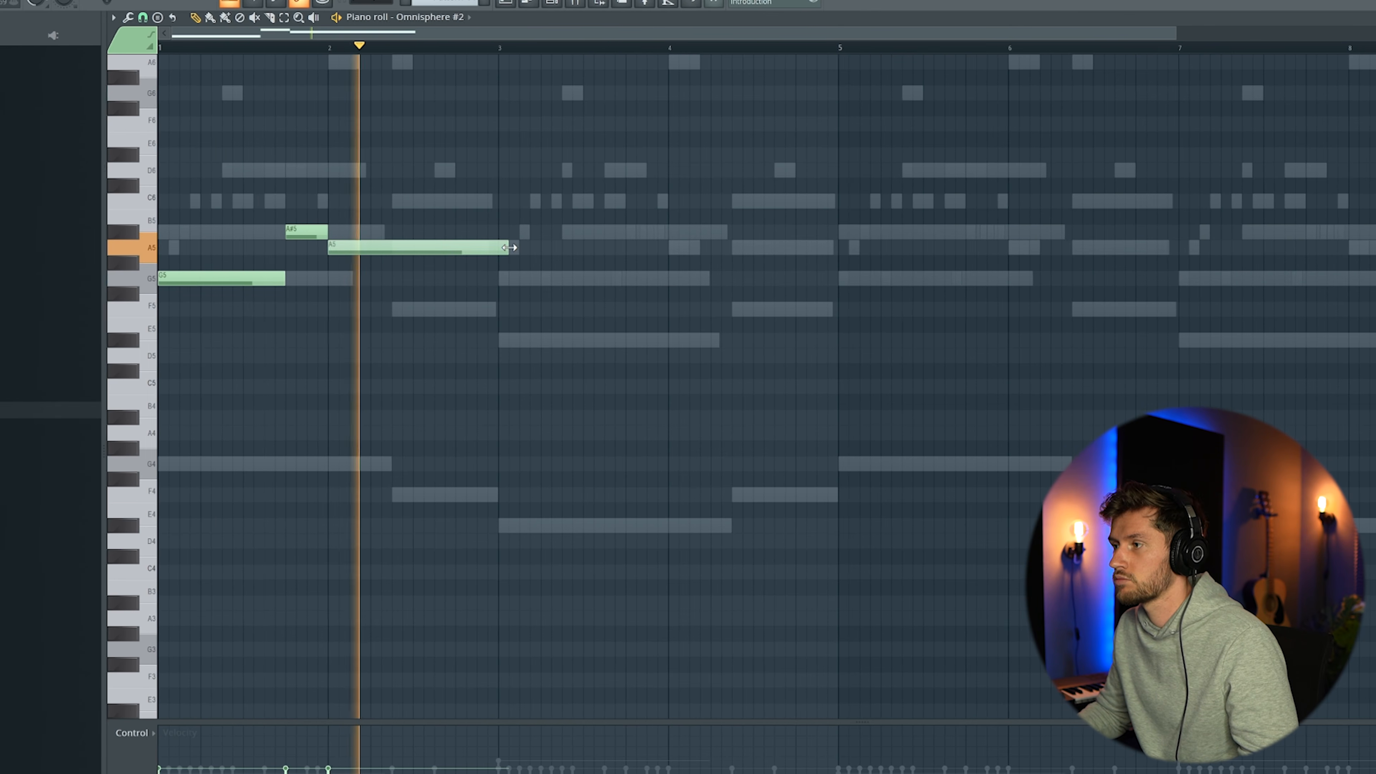
pyautogui.click(491, 277)
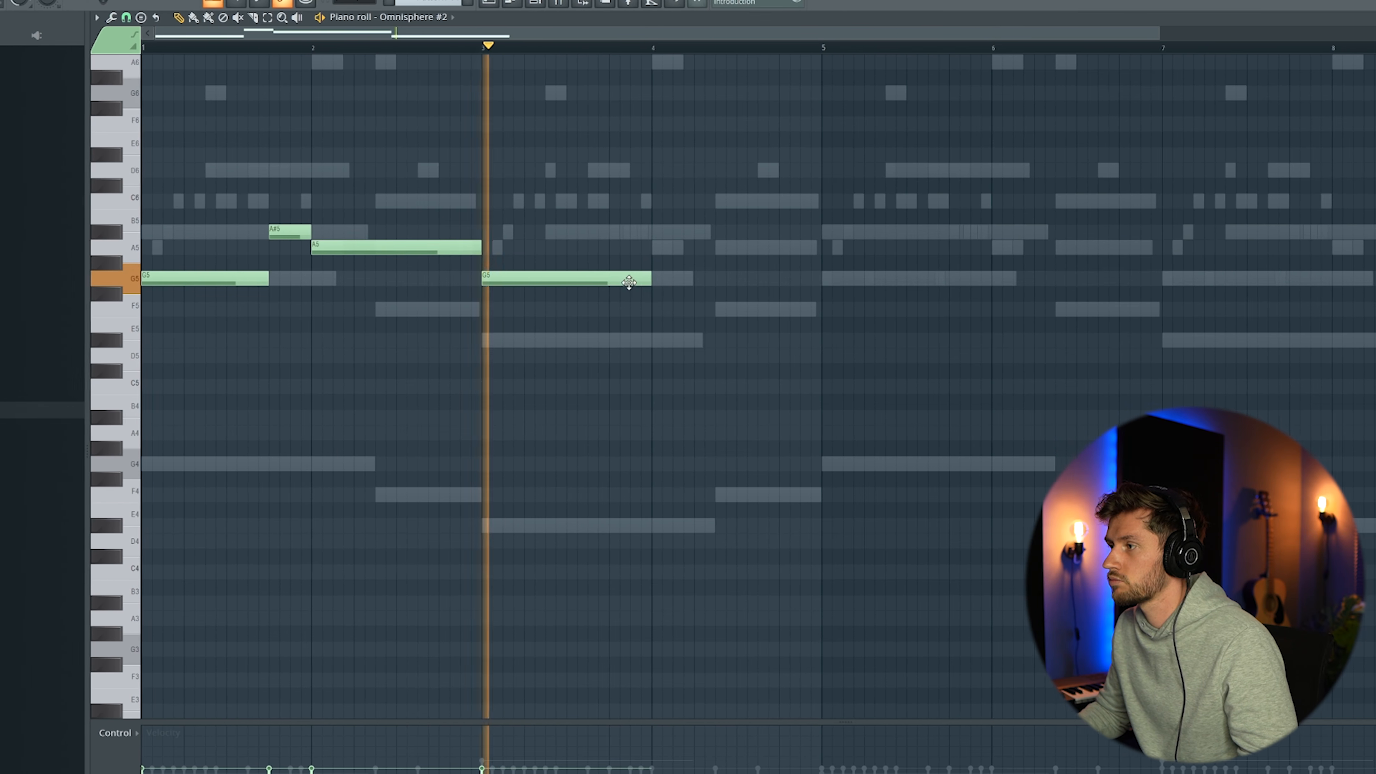
pyautogui.press('space')
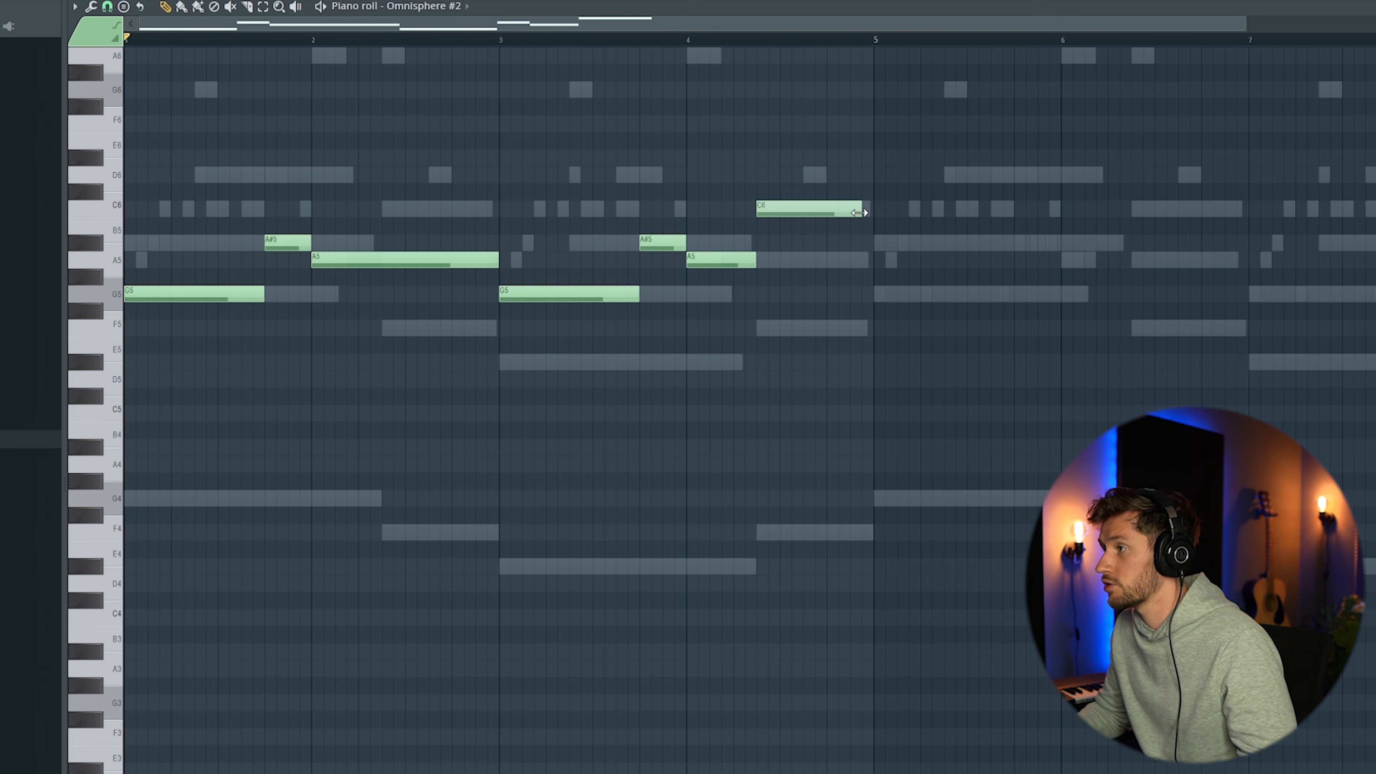
pyautogui.press('space')
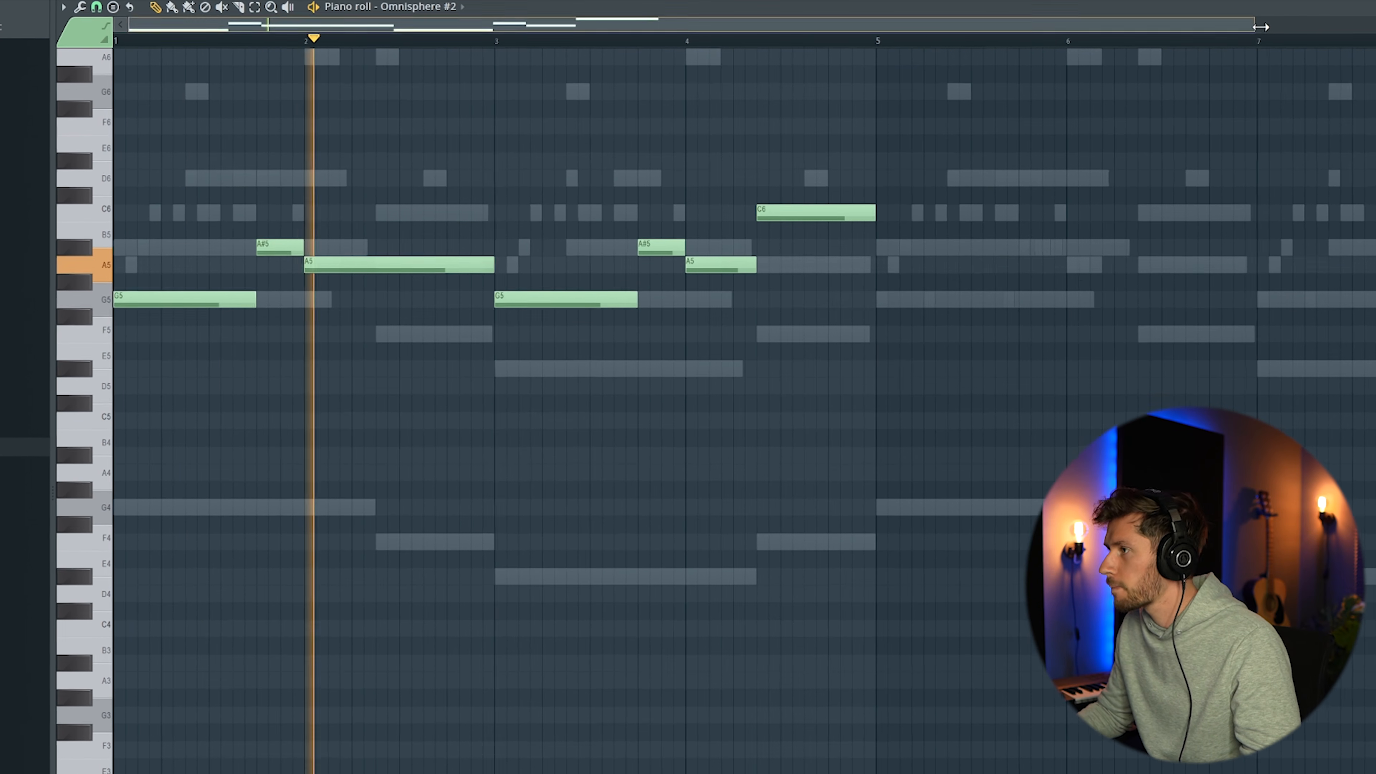
pyautogui.moveTo(1255, 25); pyautogui.dragTo(1374, 25)
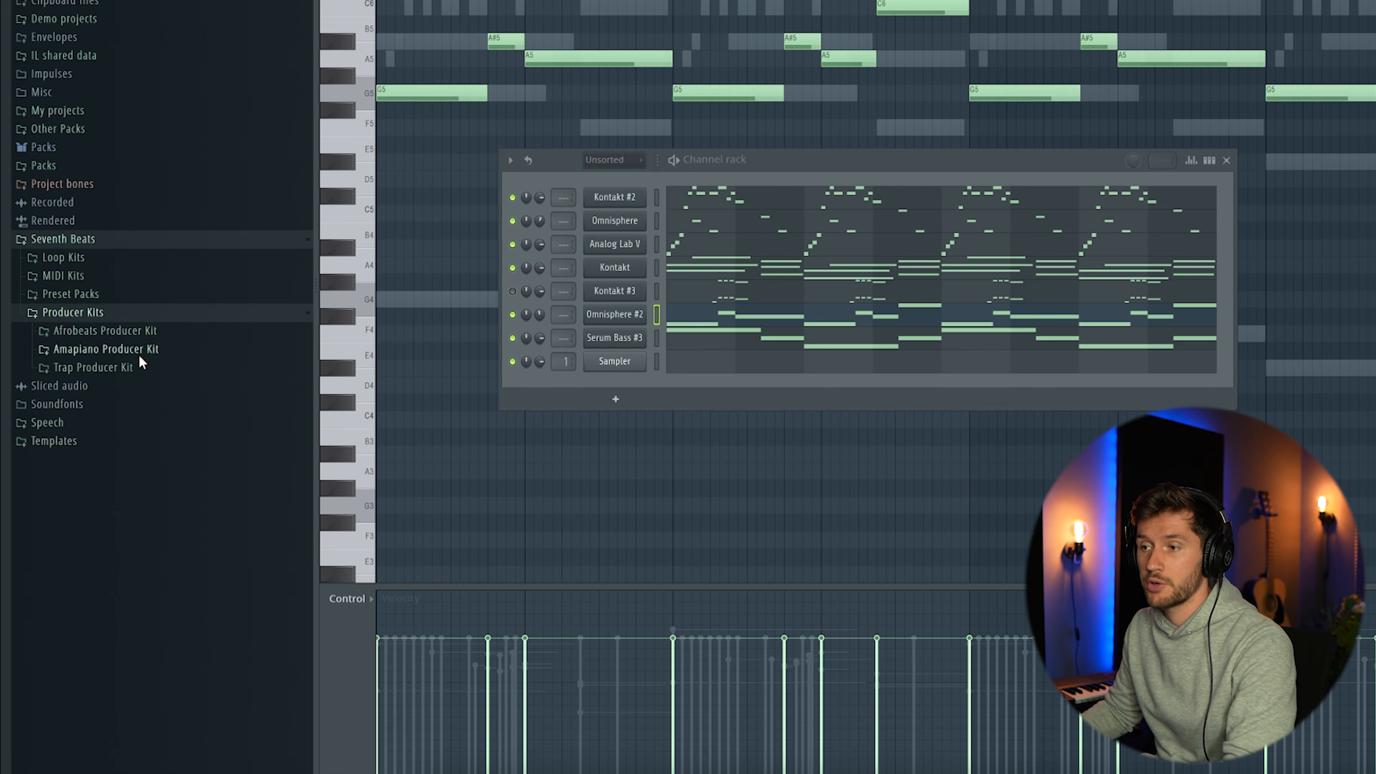
# Load three rimshot samples from the Afrobeats Producer Kit's drum one-shots, including RIMSHOT_SUM and RIMSHOT_HARD, as channels
pyautogui.click(111, 330)
pyautogui.click(126, 368)
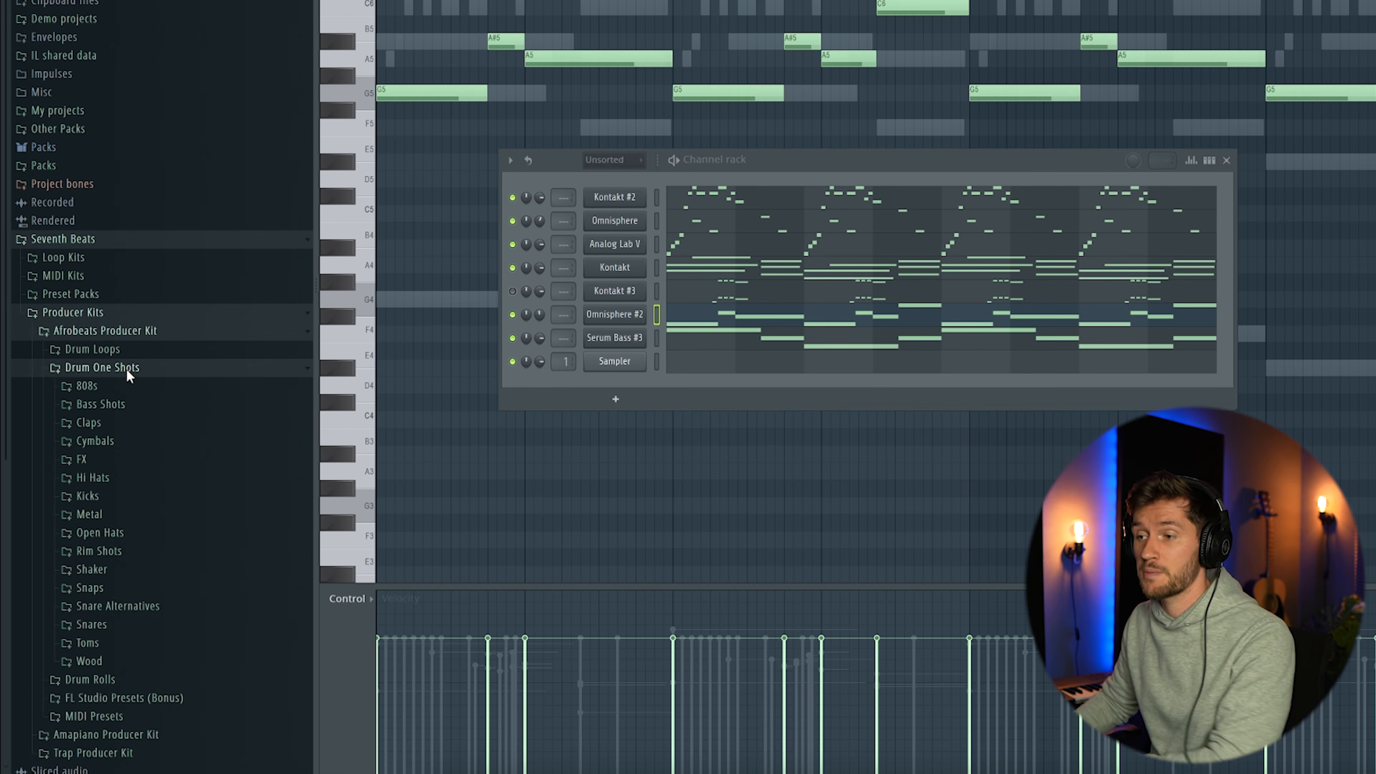
pyautogui.click(115, 552)
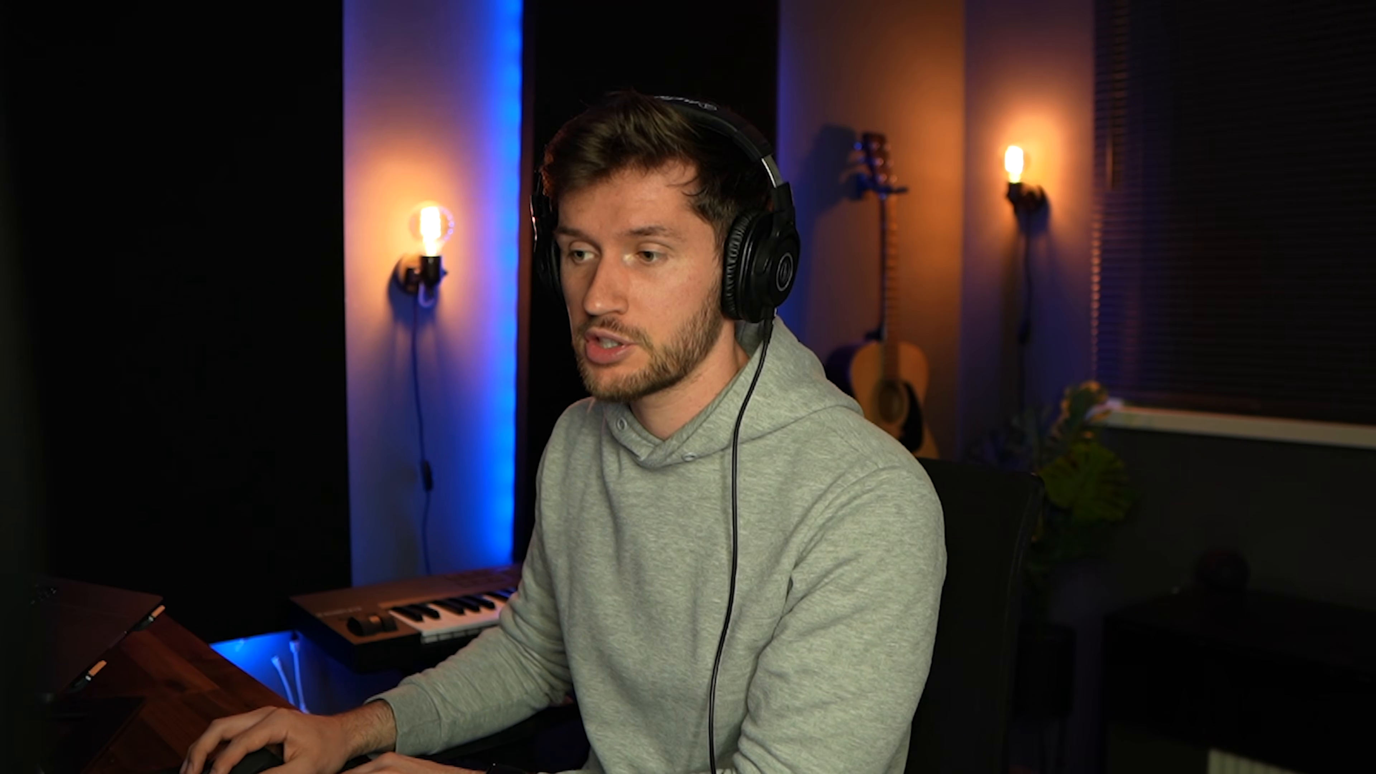
pyautogui.moveTo(123, 373); pyautogui.dragTo(641, 365)
pyautogui.moveTo(112, 554); pyautogui.dragTo(627, 409)
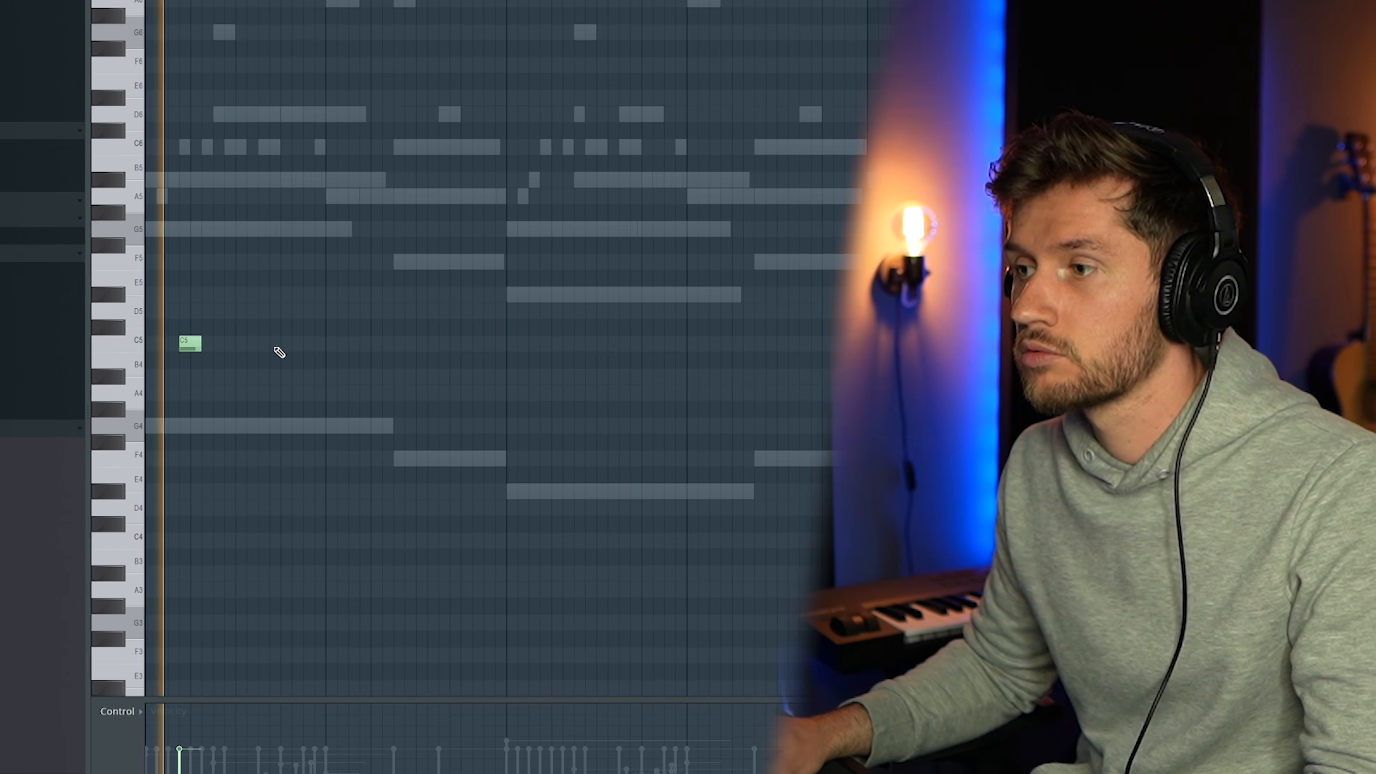
# Write a syncopated rimshot pattern of eight C5 hits, two per bar, across bars 1 to 4
pyautogui.click(528, 212)
pyautogui.click(601, 212)
pyautogui.click(453, 343)
pyautogui.click(522, 344)
pyautogui.click(622, 344)
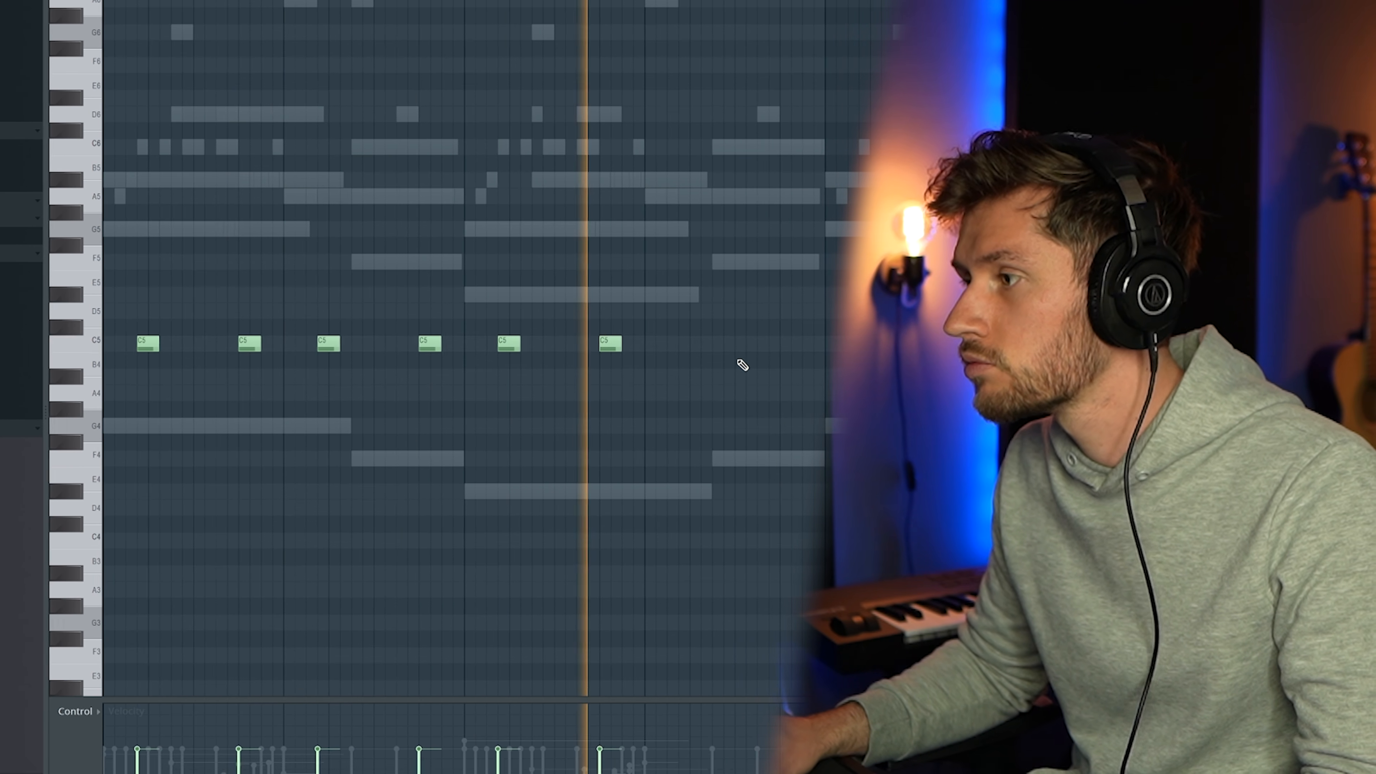
pyautogui.click(729, 344)
pyautogui.click(775, 344)
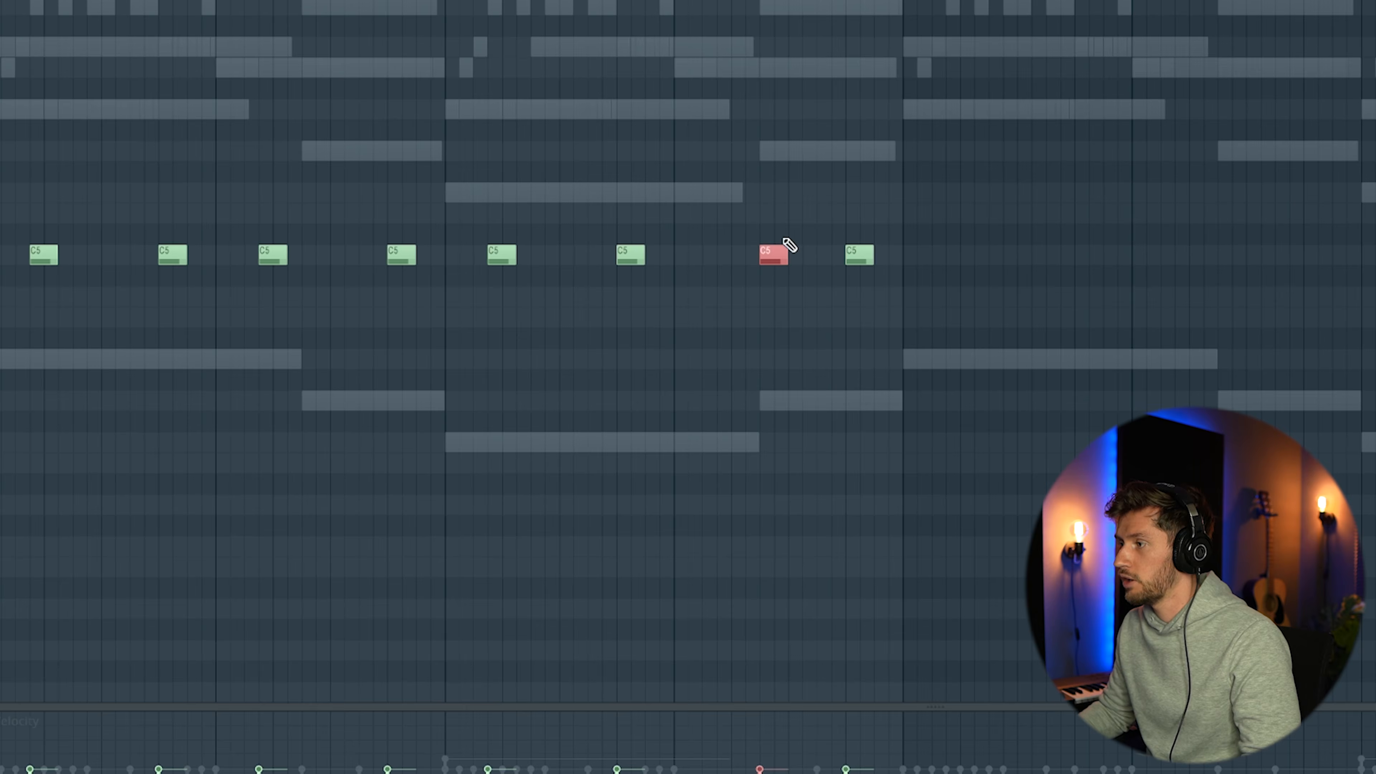
# Paste the repeated rimshot pattern into the RIMSHOT_SUM and RIMSHOT_HARD channels and play the layered rims
pyautogui.press('F6')
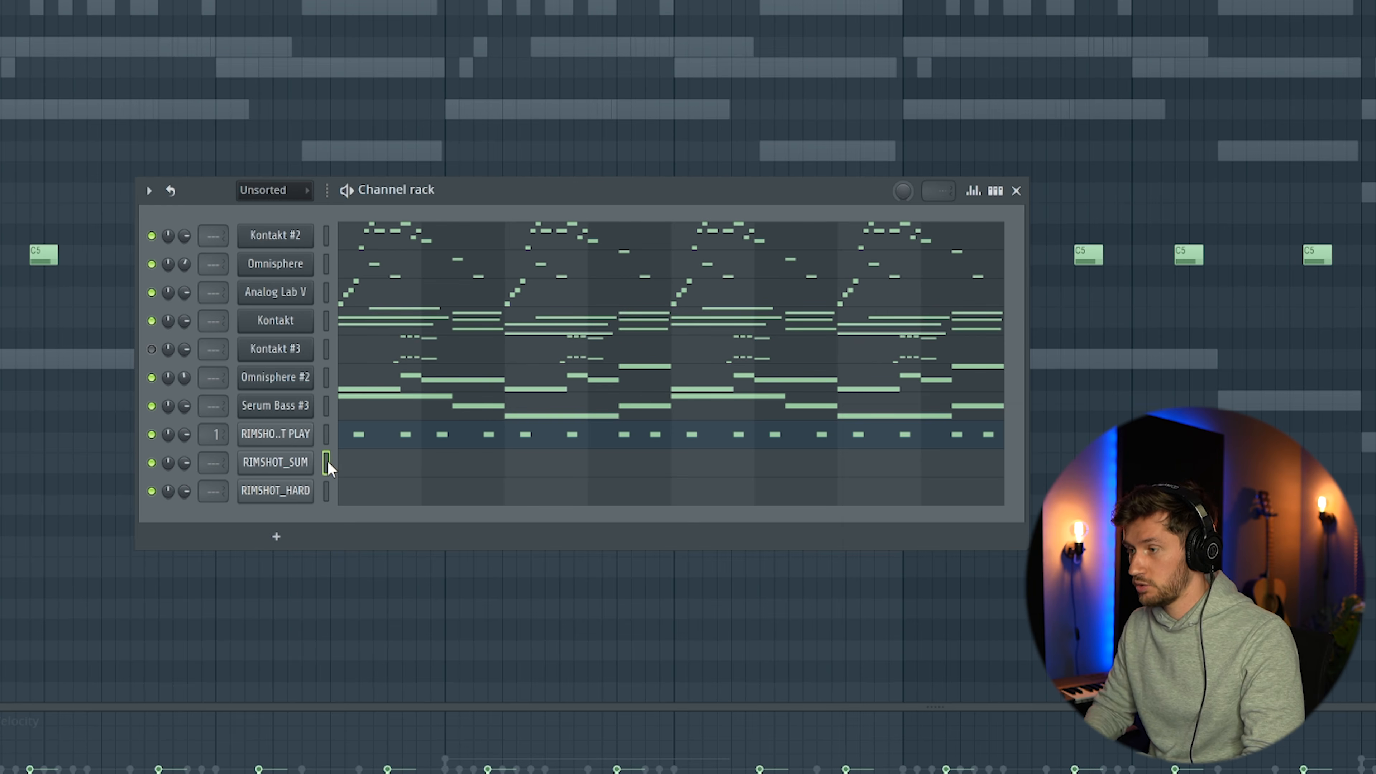
pyautogui.hotkey('ctrl', 'v')
pyautogui.press('space')
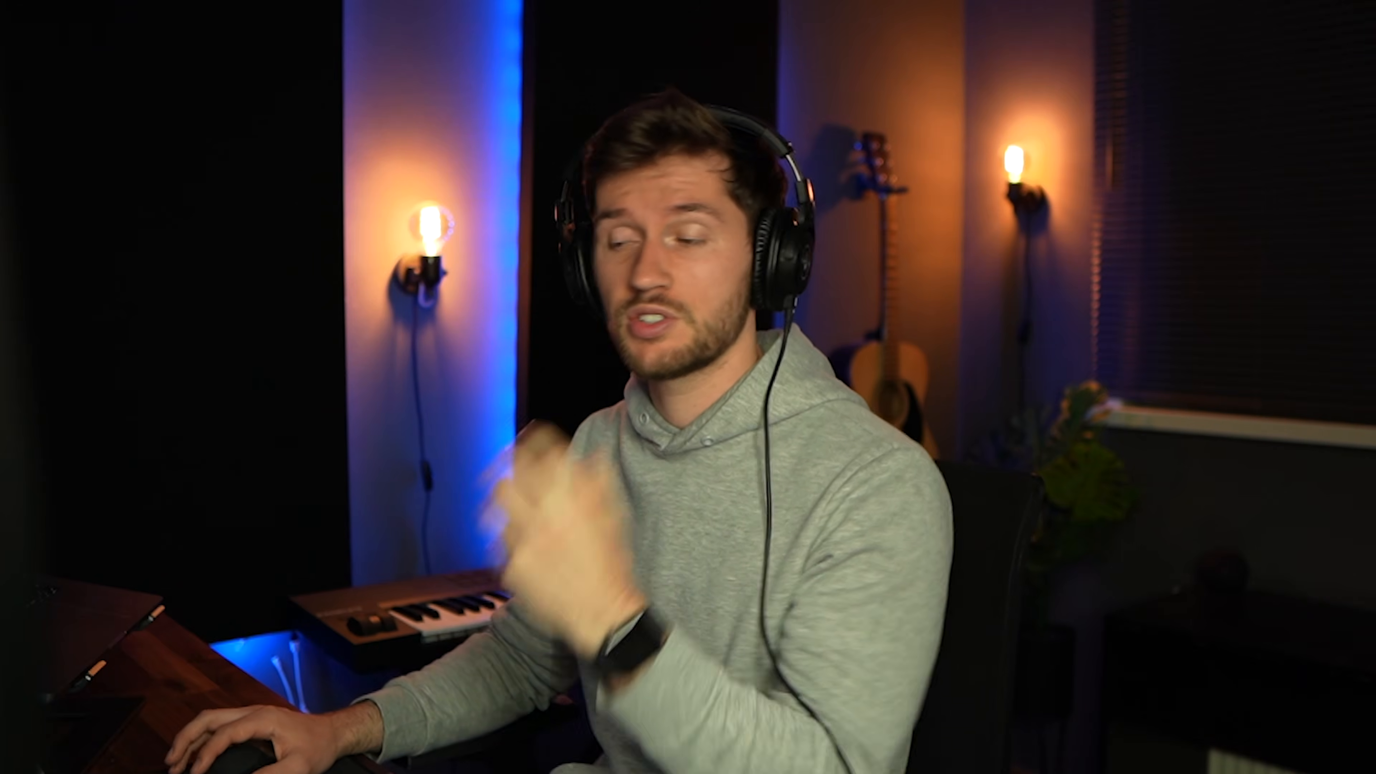
# Load the KICK_ARMED [G#] sample and write a syncopated C5 kick pattern over bars 1 to 4, repeated in bars 5 to 8
pyautogui.moveTo(604, 435); pyautogui.dragTo(606, 436)
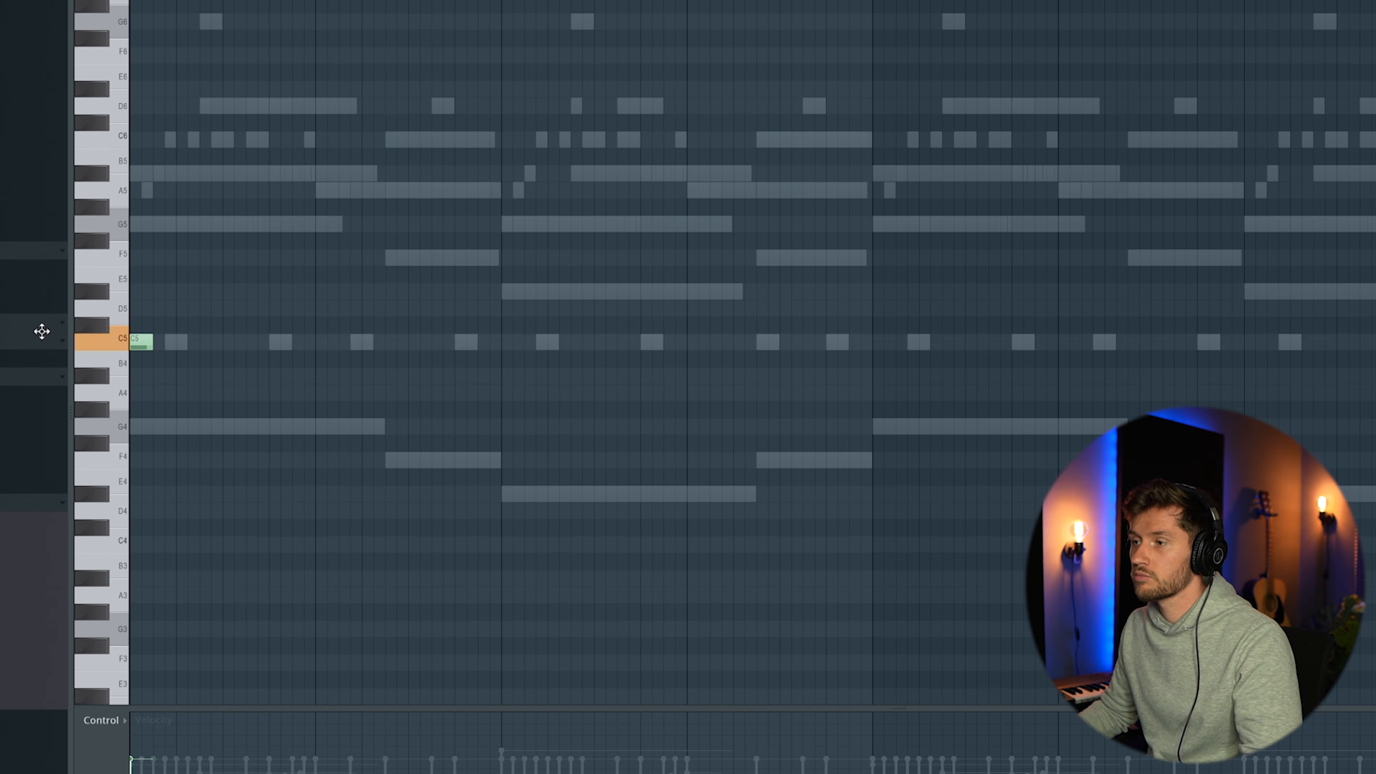
pyautogui.click(321, 343)
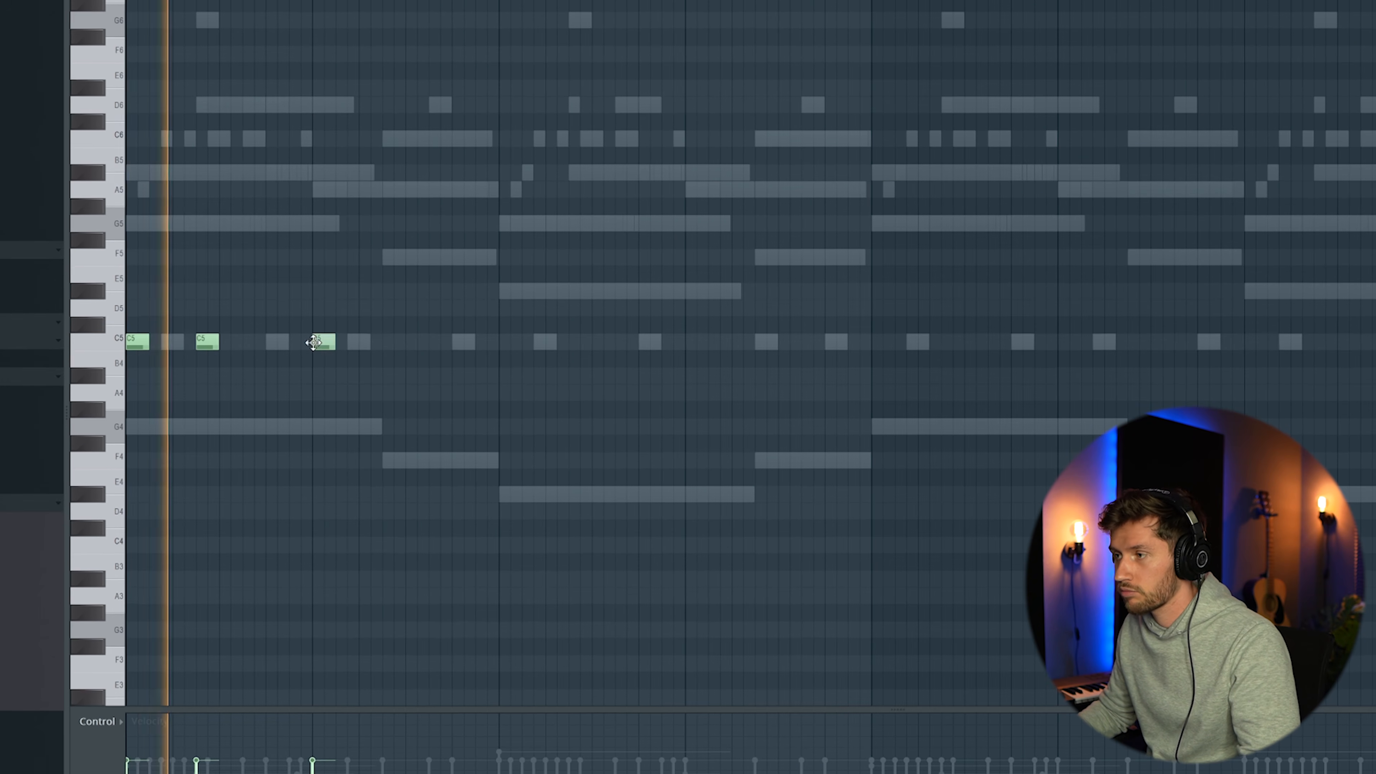
pyautogui.click(387, 343)
pyautogui.click(436, 345)
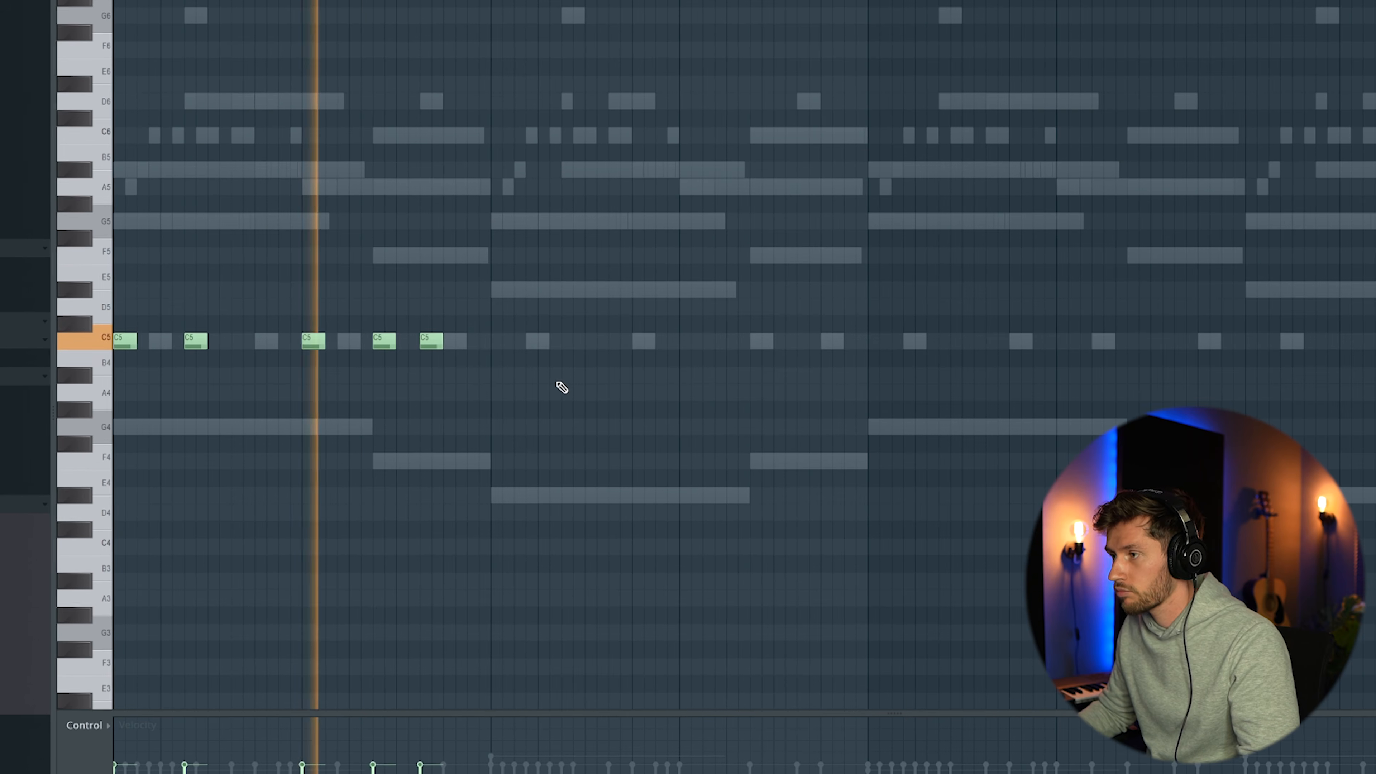
pyautogui.click(503, 342)
pyautogui.click(572, 342)
pyautogui.click(681, 343)
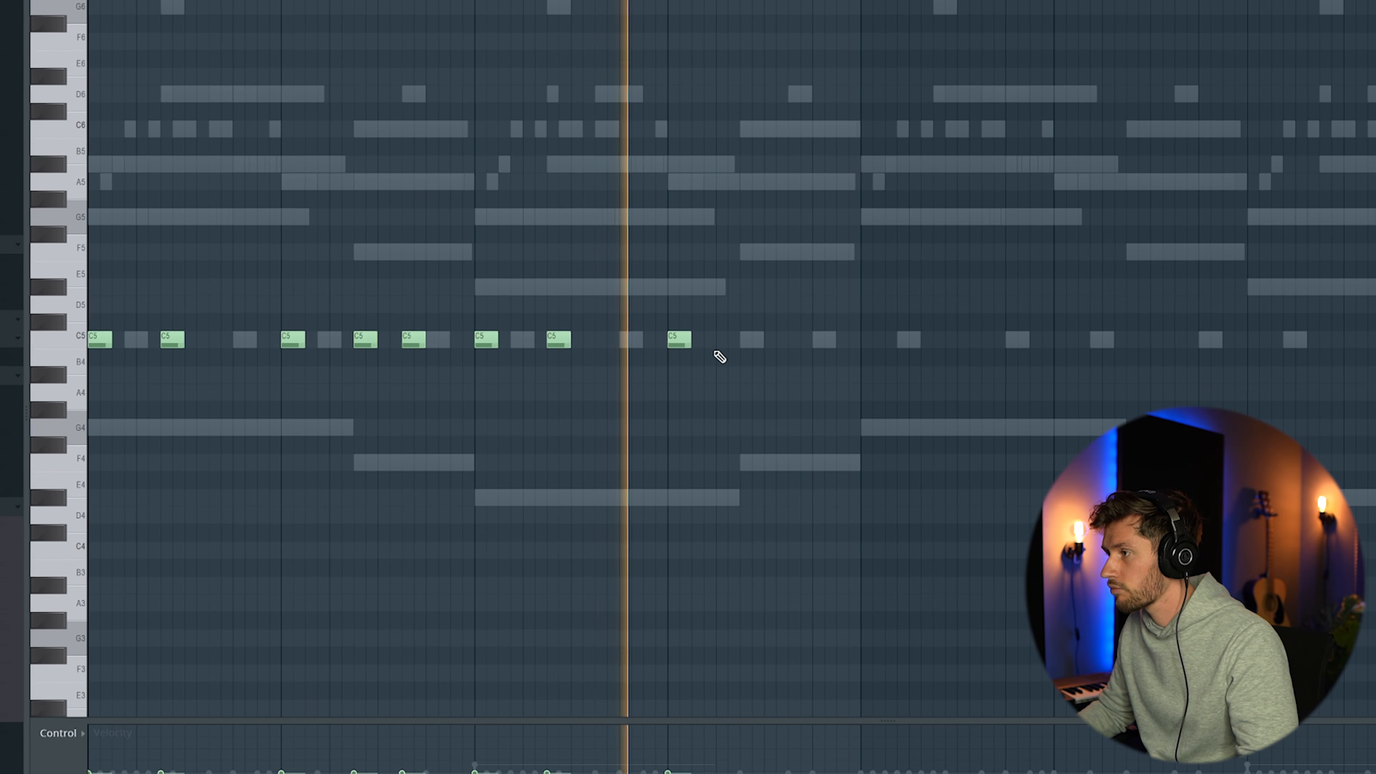
pyautogui.click(761, 347)
pyautogui.press('space')
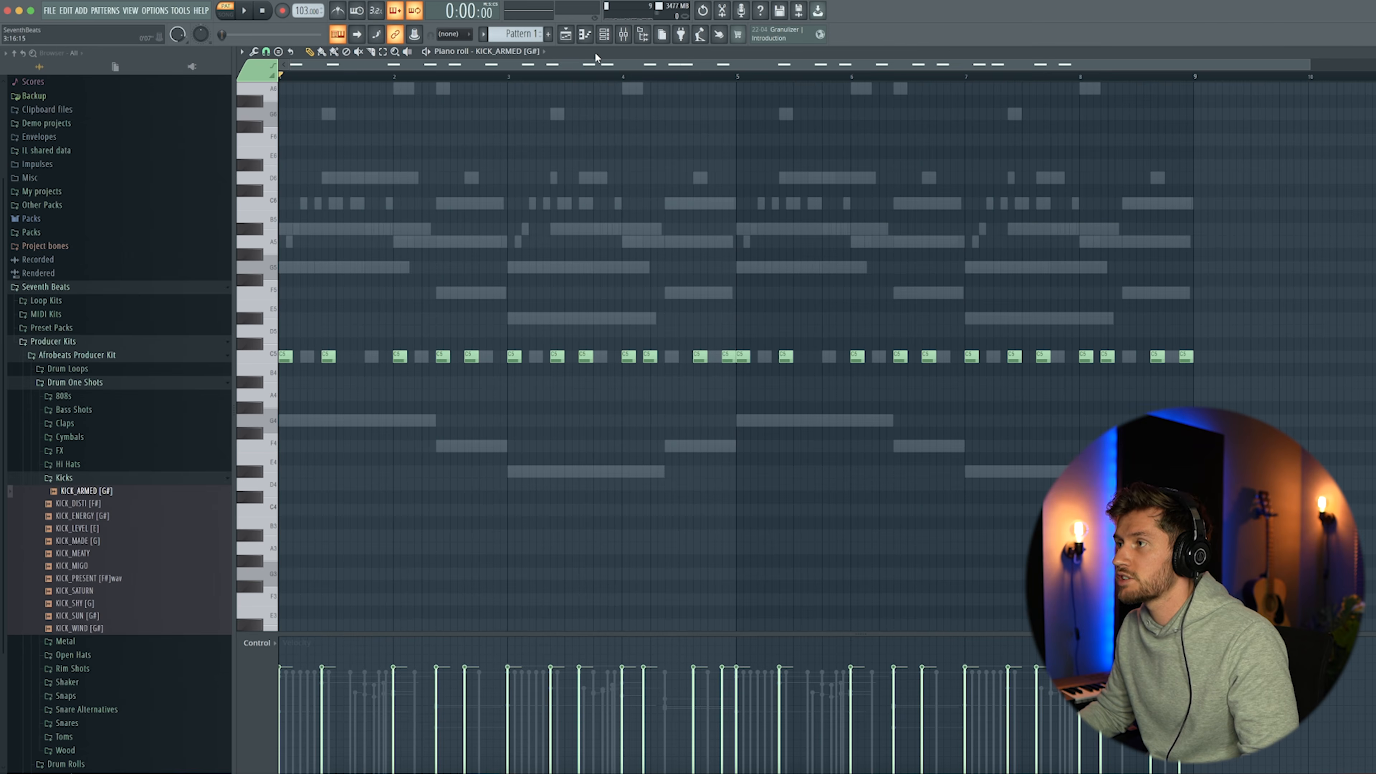
# Add a SNARE_GREEN channel with short low-velocity C5 fills at the ends of bars 2, 6 and 8, and preview them
pyautogui.click(604, 35)
pyautogui.click(93, 481)
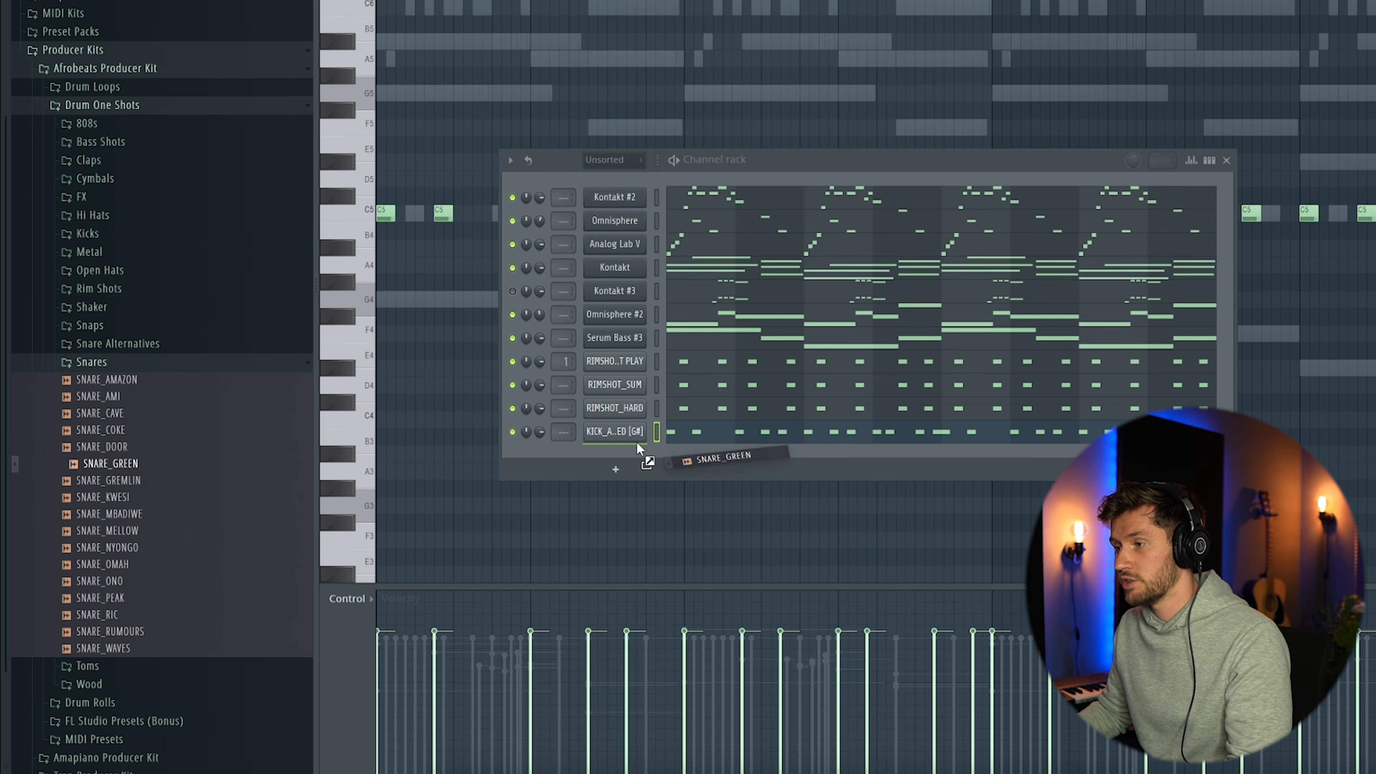
pyautogui.moveTo(638, 447); pyautogui.dragTo(640, 456)
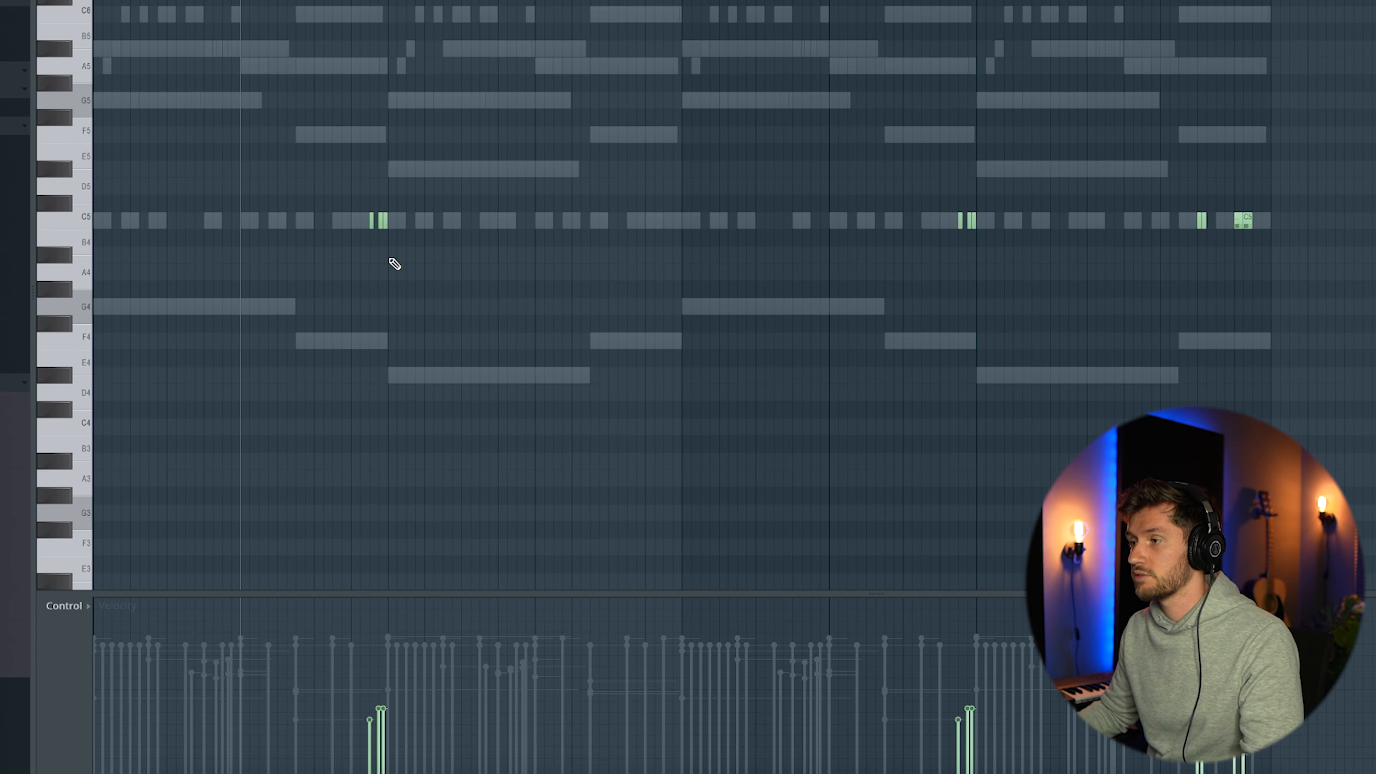
pyautogui.press('space')
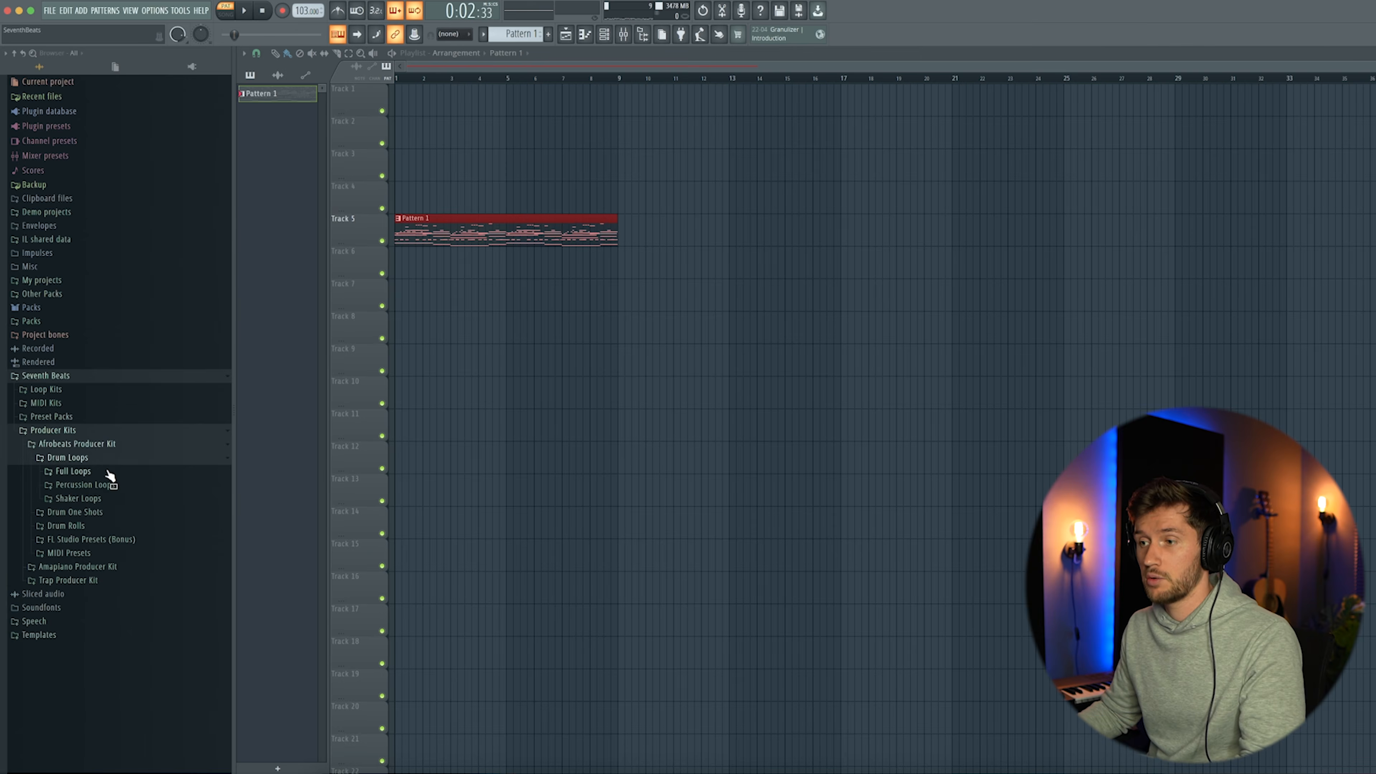
# Place the SHAKERLOOP_PAMI shaker loop at the start of Track 1 and show the Unsorted channel group again
pyautogui.click(78, 498)
pyautogui.scroll(-1, 113, 611)
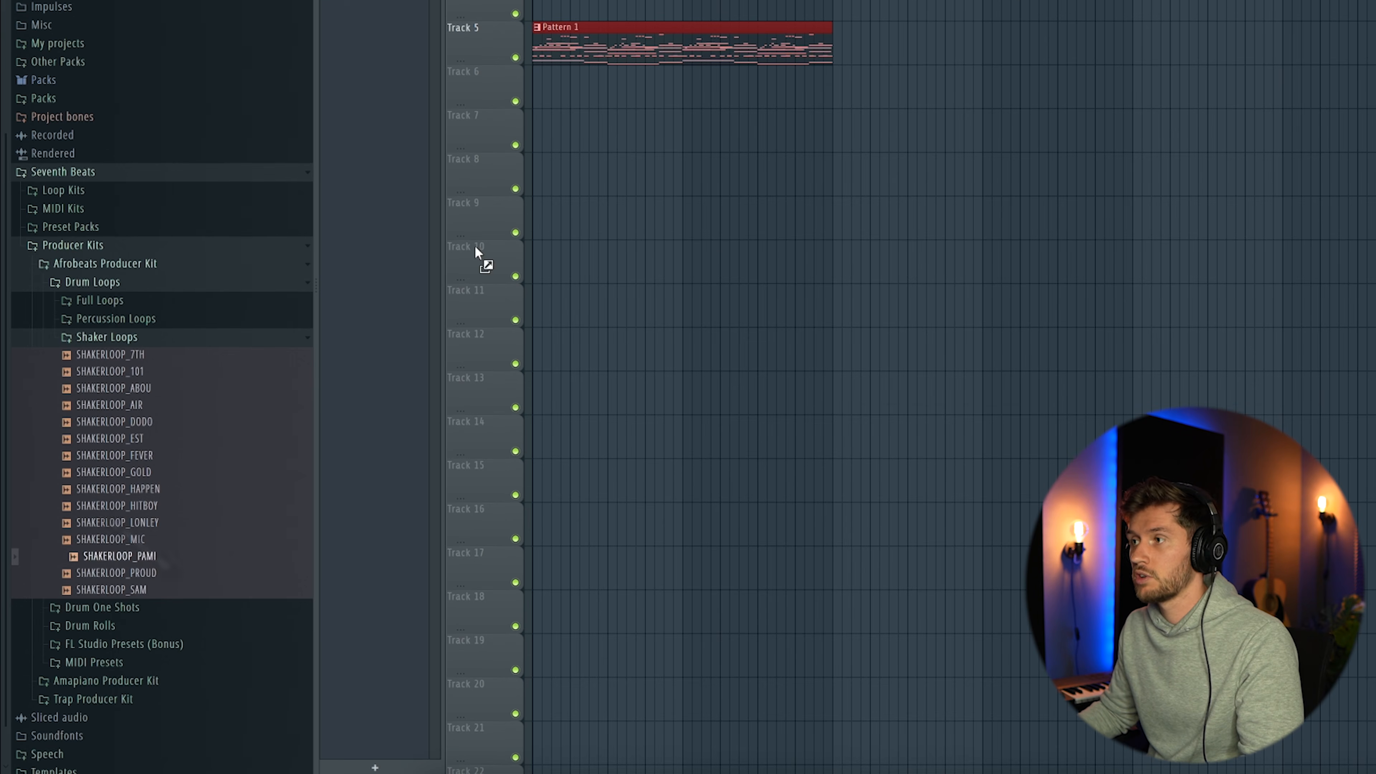
pyautogui.moveTo(476, 252); pyautogui.dragTo(645, 153)
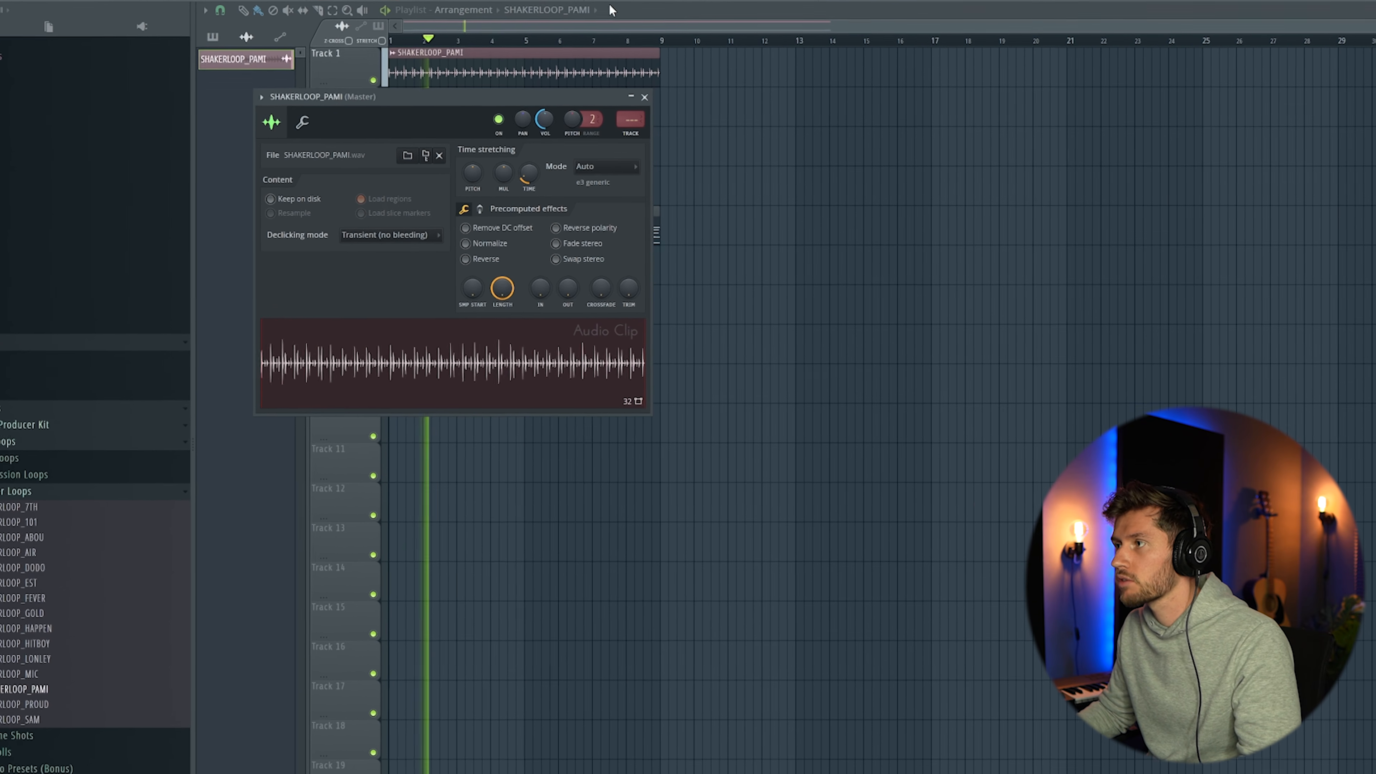
pyautogui.press('F6')
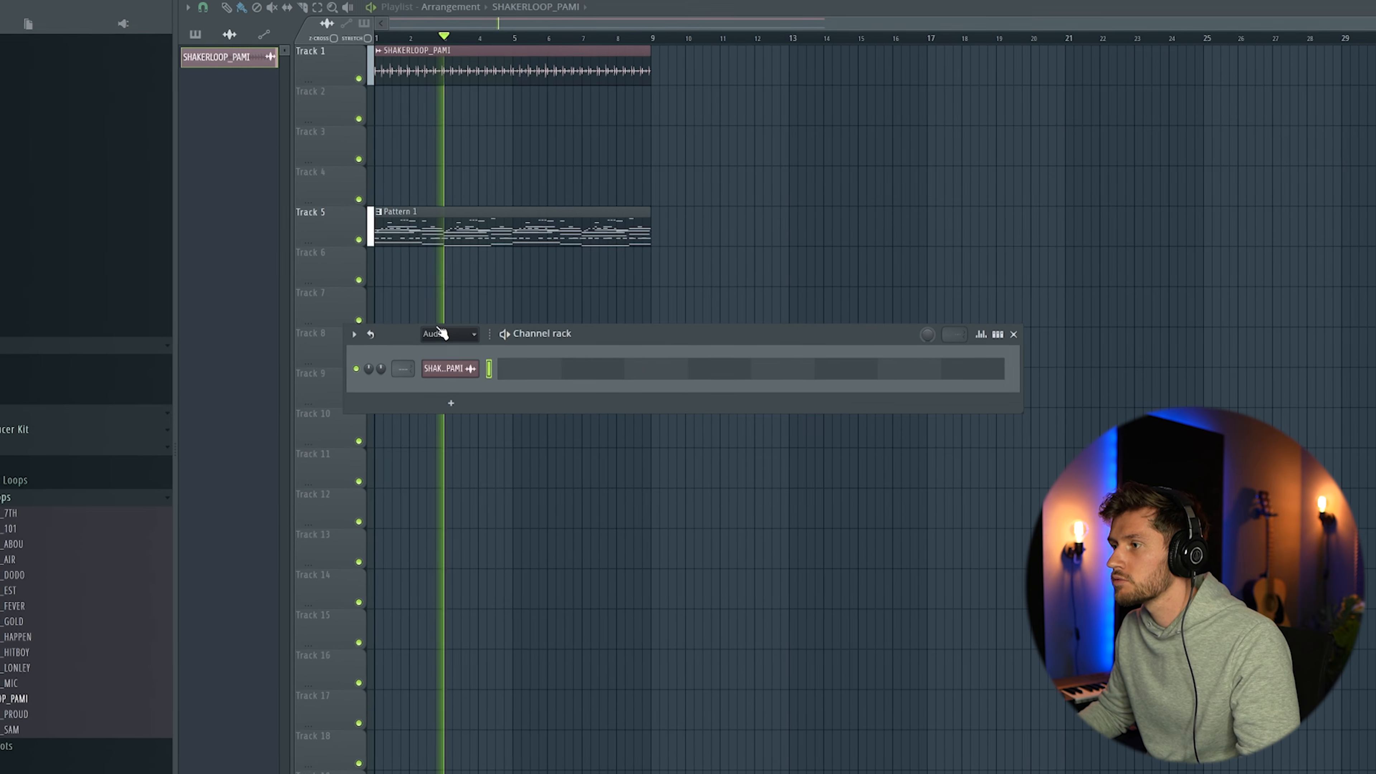
pyautogui.click(459, 382)
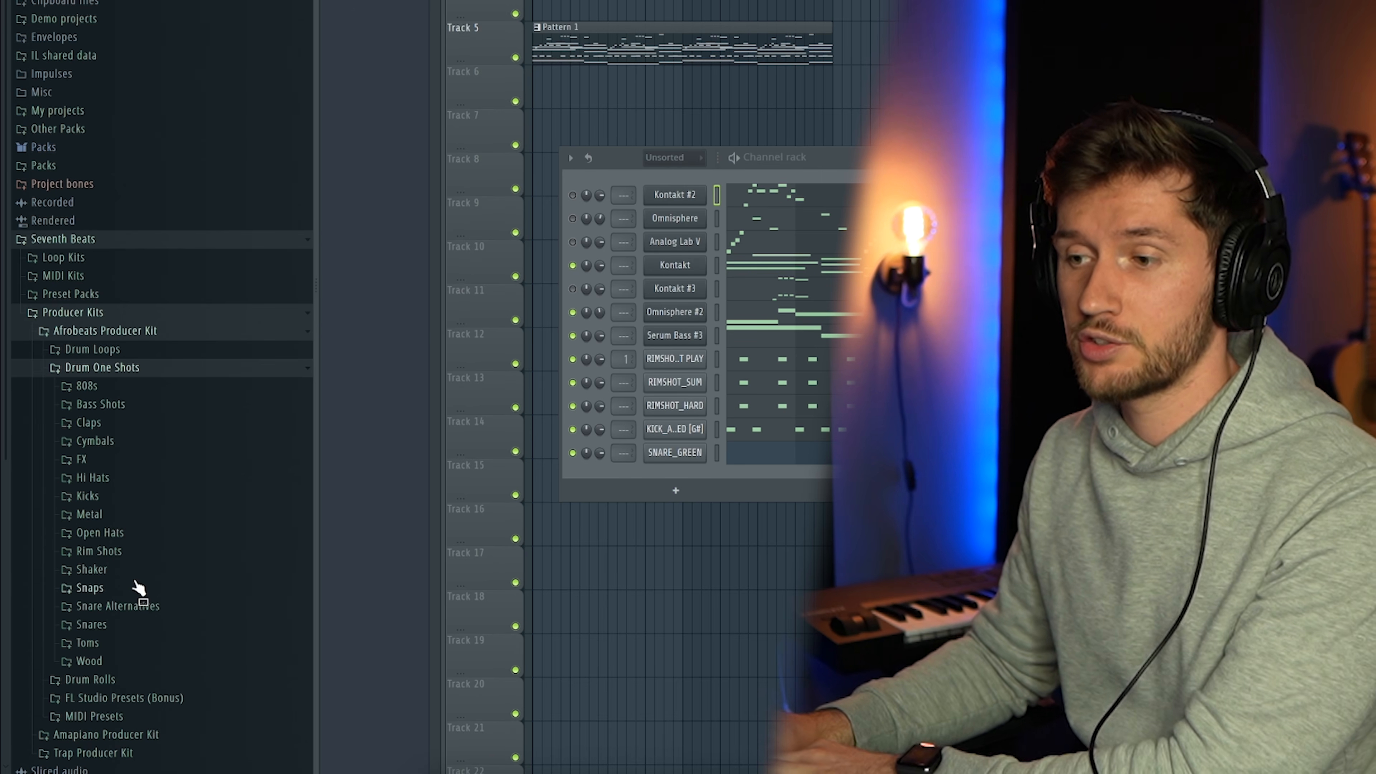
# Add a snare from the kit's Snare Alternatives as a channel with the rimshots' rhythm and play the beat
pyautogui.click(130, 605)
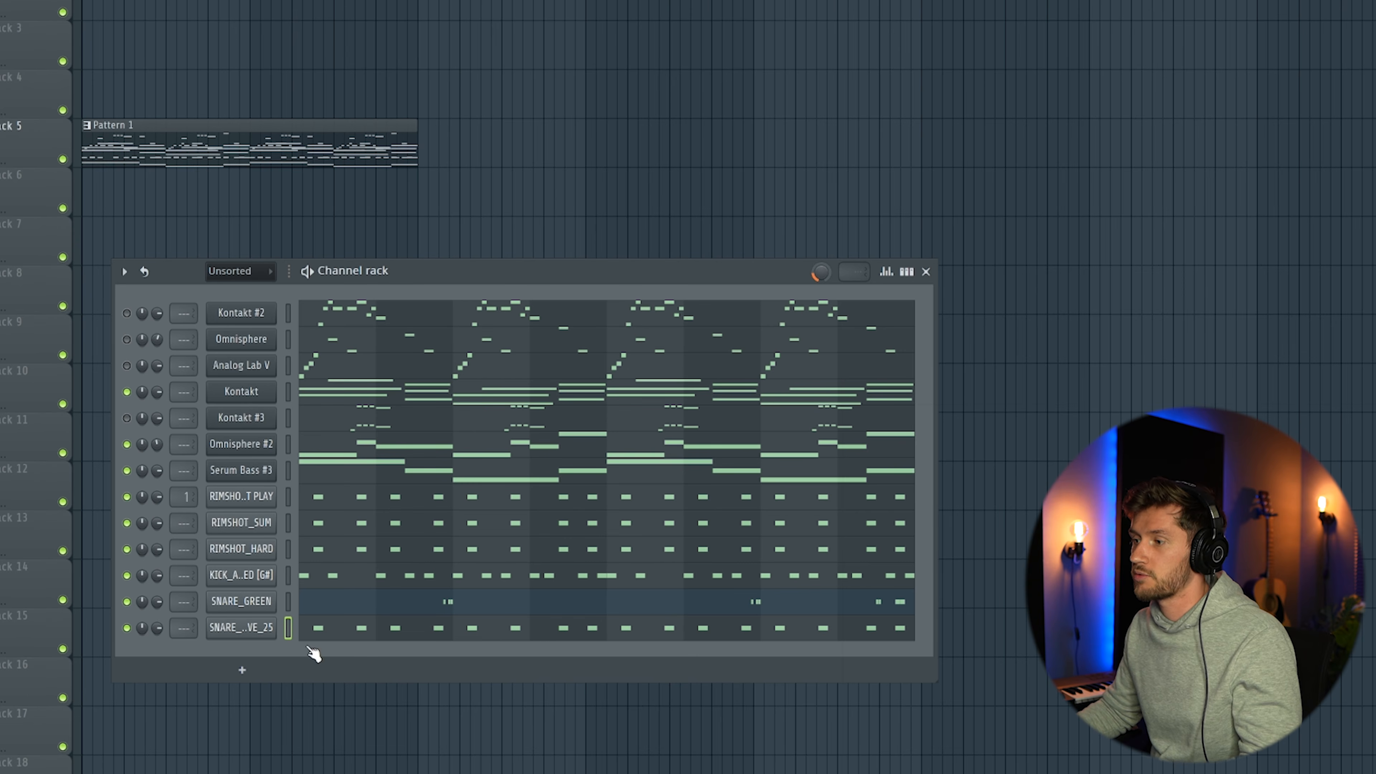
pyautogui.press('space')
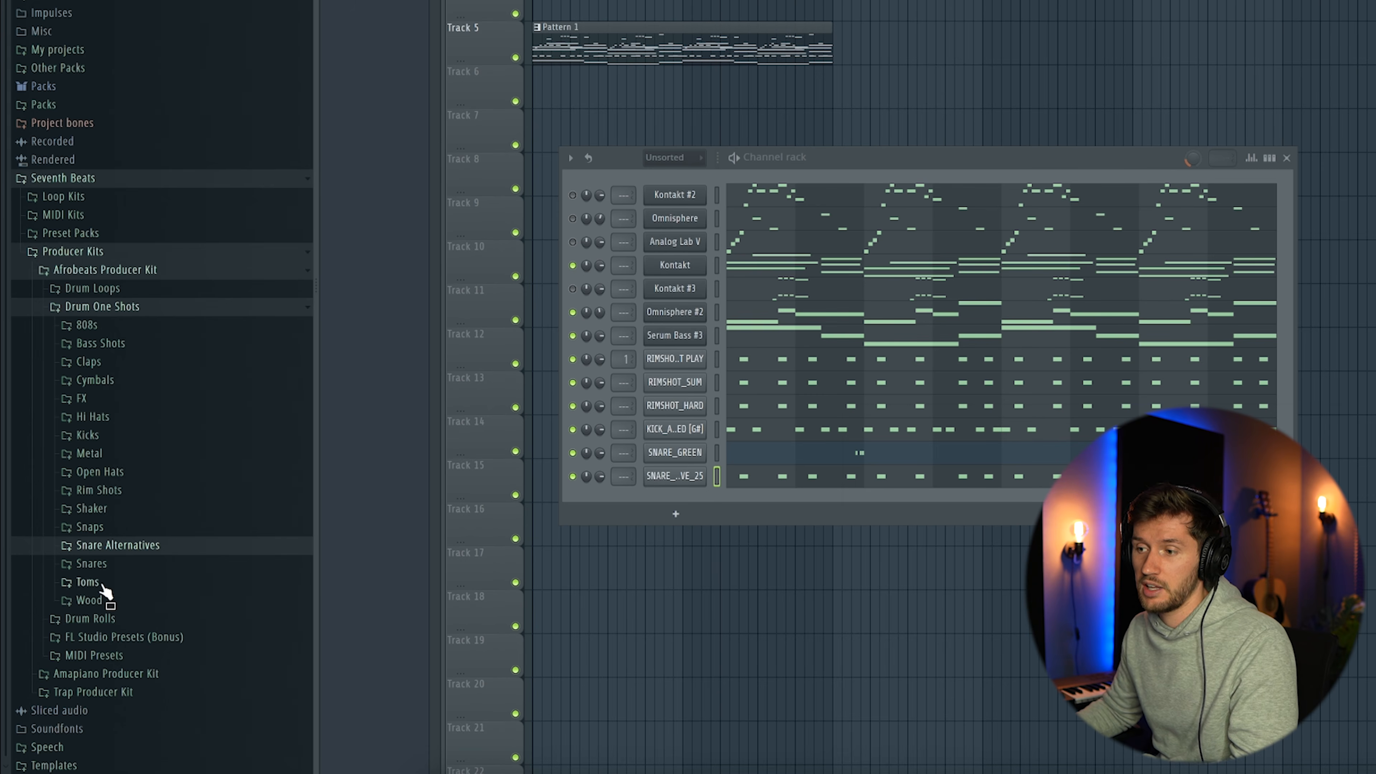
# Add a jamblock sample from the kit's Wood one shots as a channel with a C5 pattern across the loop
pyautogui.click(88, 581)
pyautogui.click(97, 599)
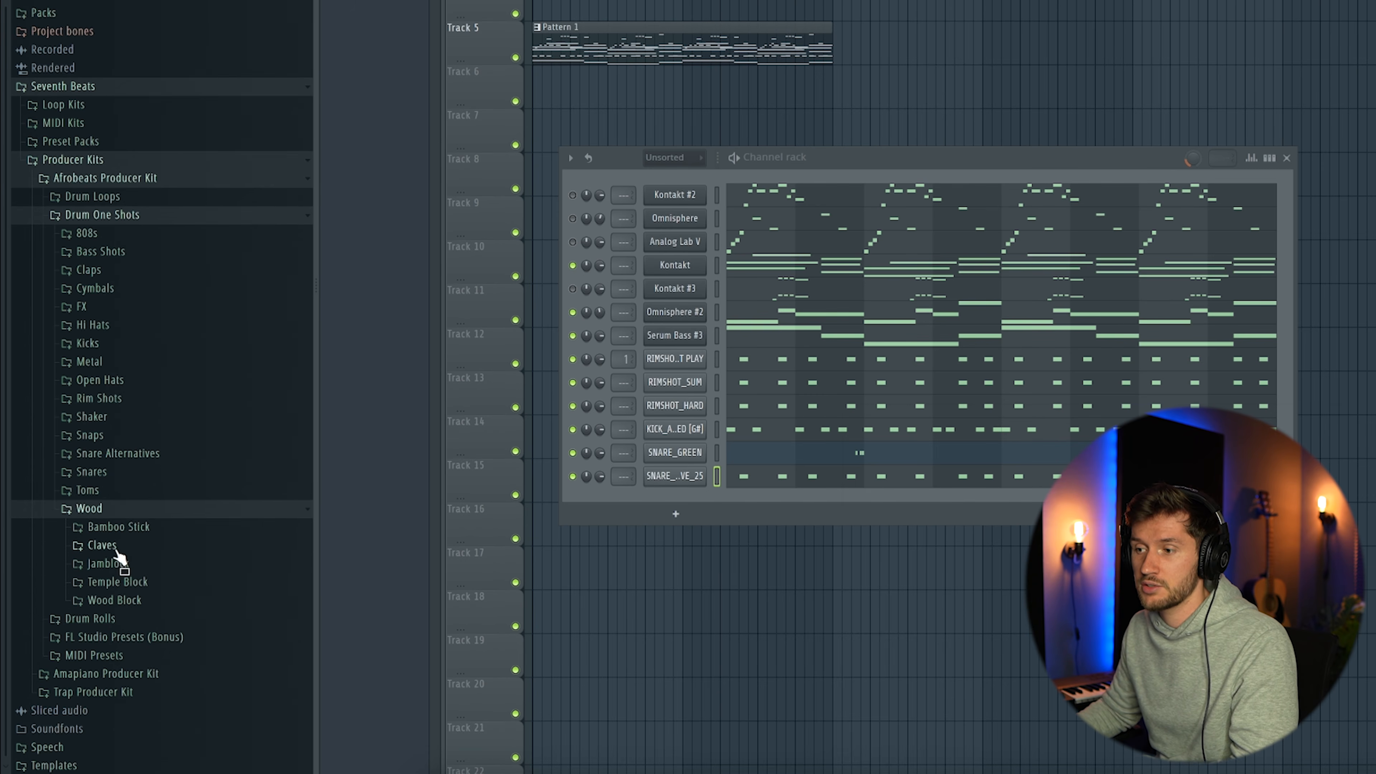
pyautogui.click(133, 564)
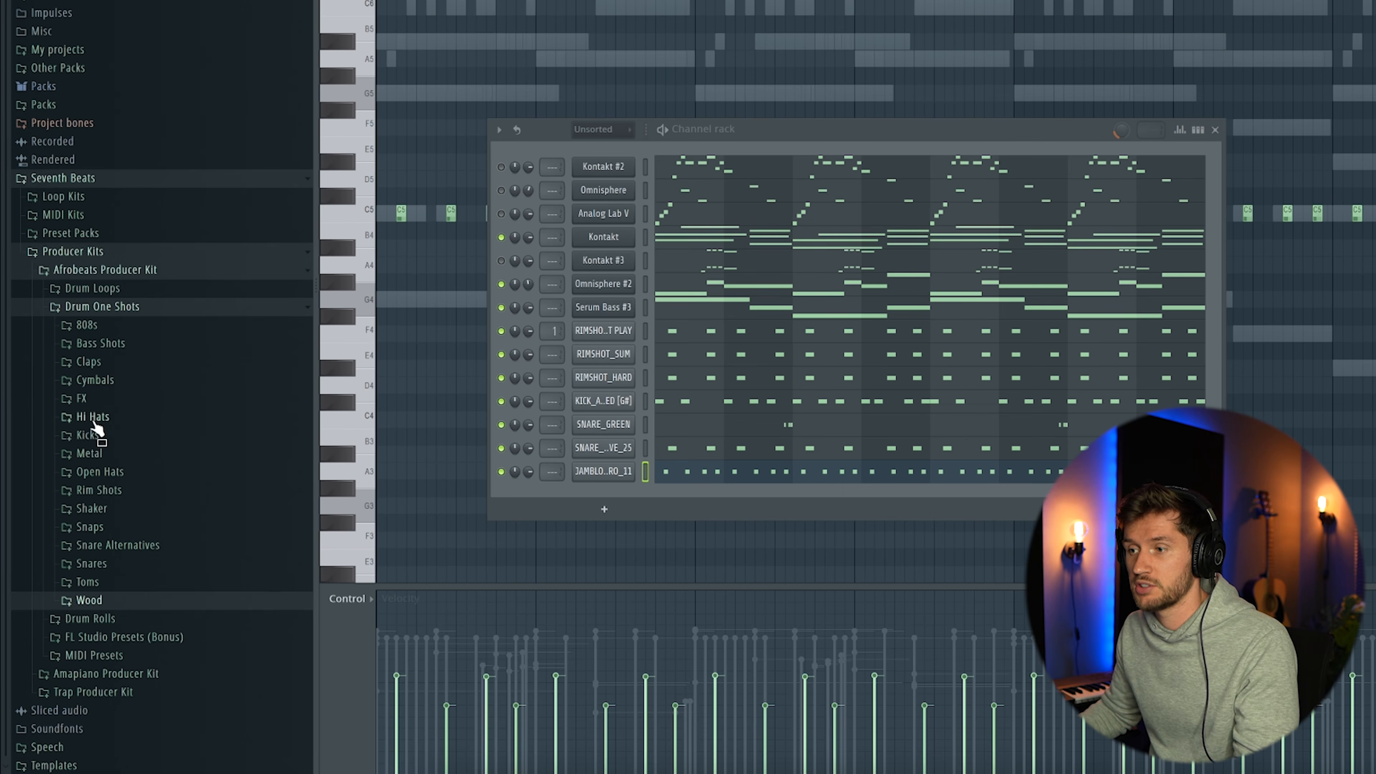
# Add HIHAT_POLITICS from the kit's Hi Hats as a channel and open its empty note pattern
pyautogui.click(93, 421)
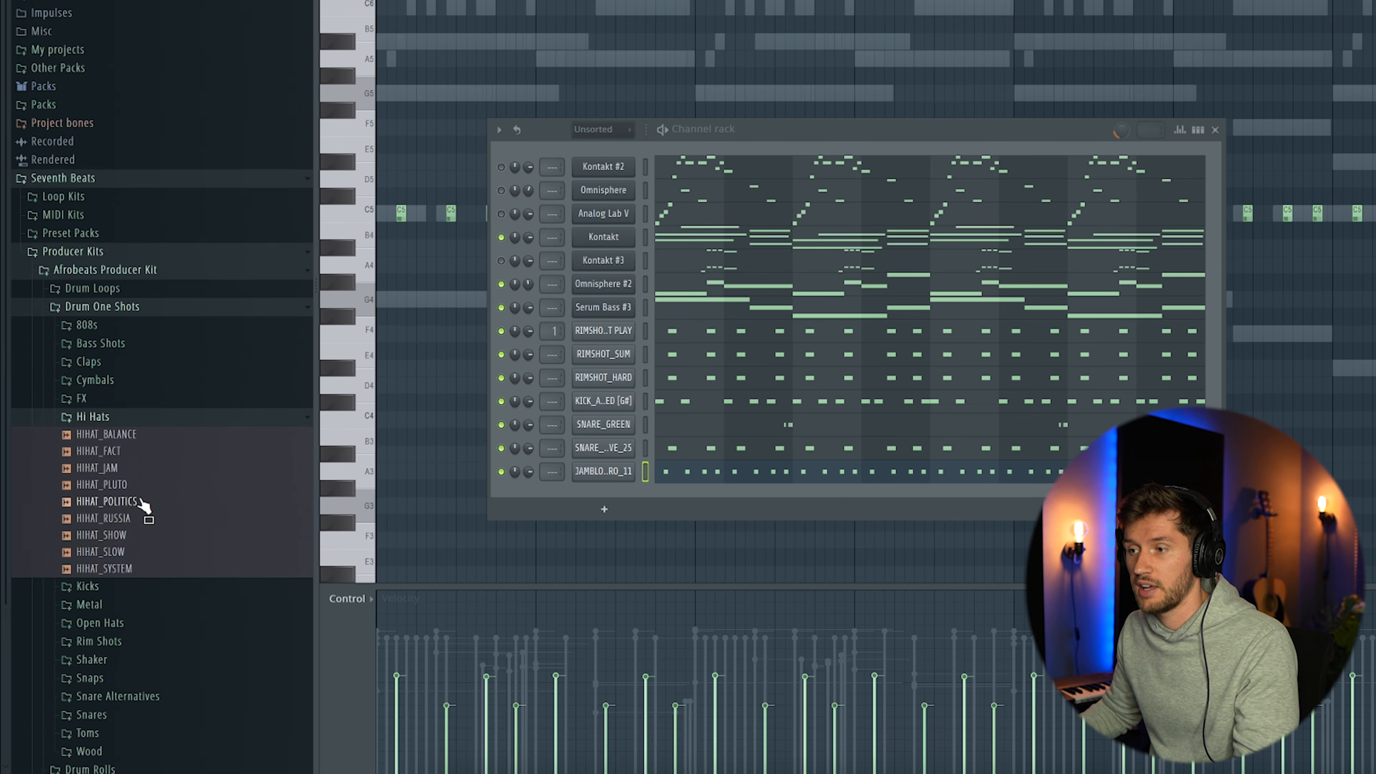
pyautogui.scroll(-2, 144, 507)
pyautogui.moveTo(627, 485); pyautogui.dragTo(629, 488)
pyautogui.press('F6')
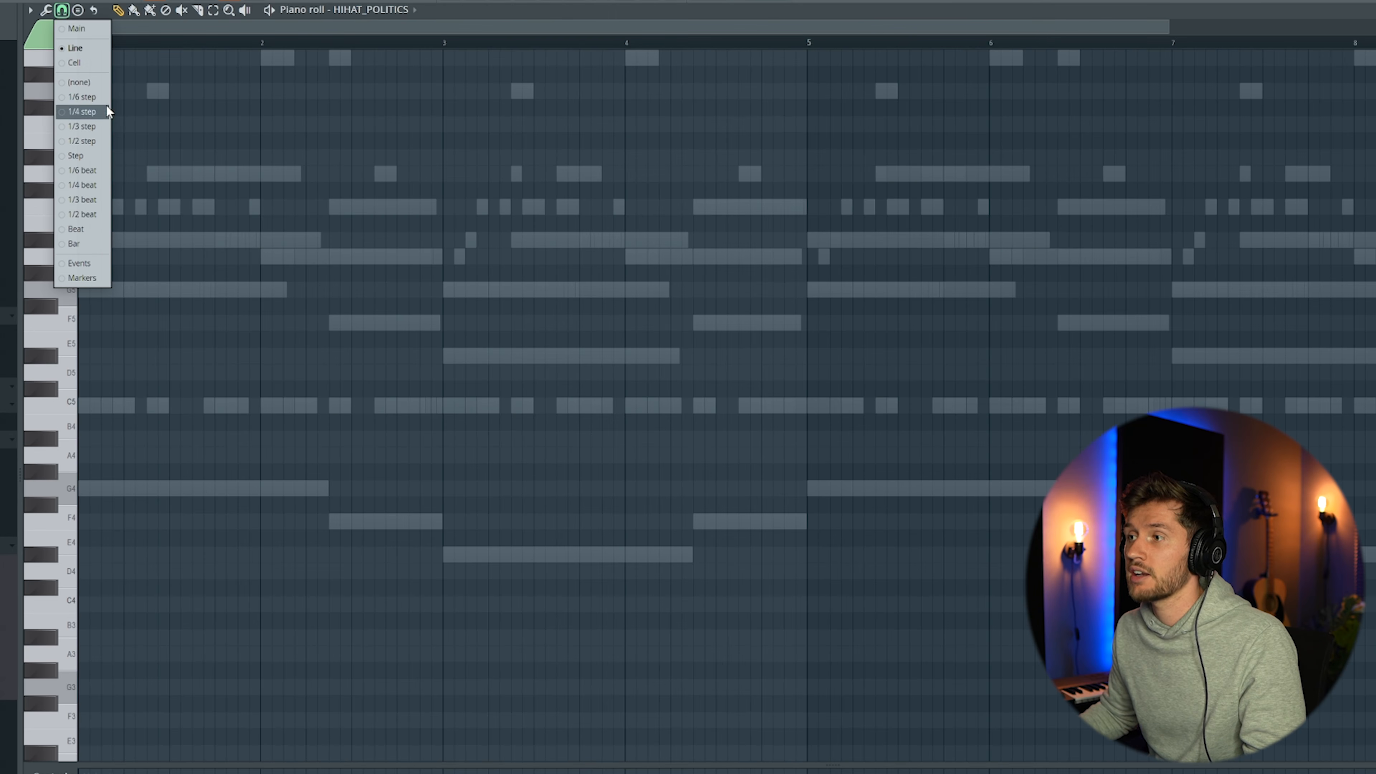
# Write a C5 hi-hat pattern on a finer snap grid with a fast roll ending bar 2, and play it back
pyautogui.click(81, 126)
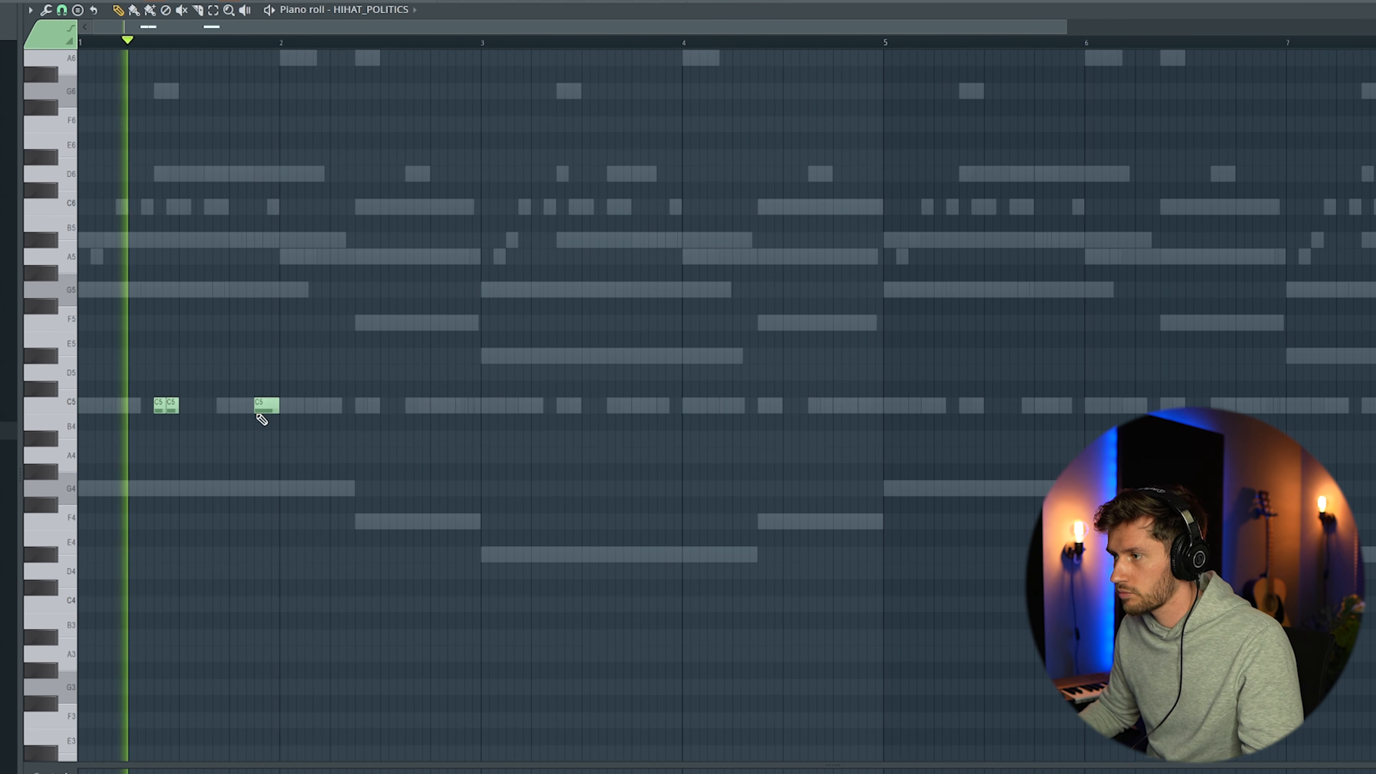
pyautogui.moveTo(147, 392); pyautogui.dragTo(168, 414)
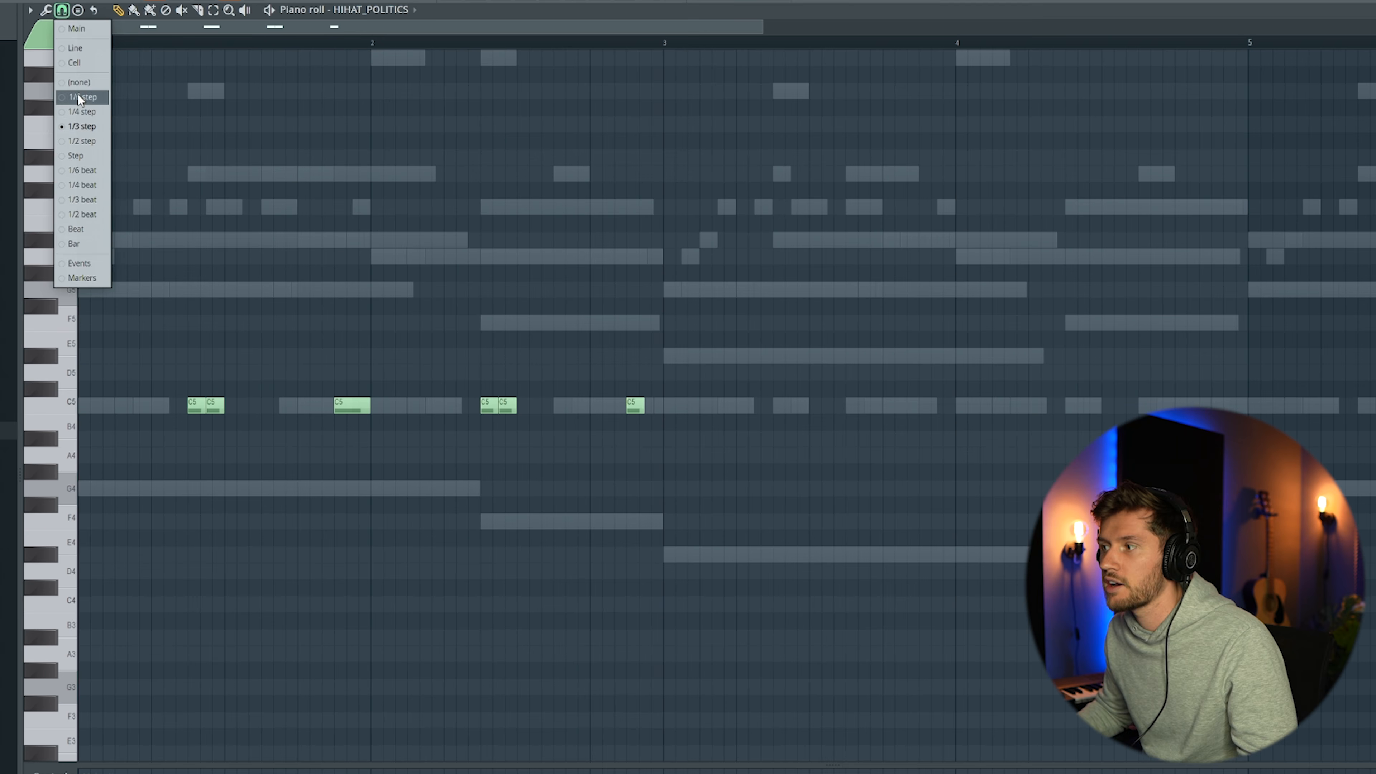
pyautogui.click(76, 98)
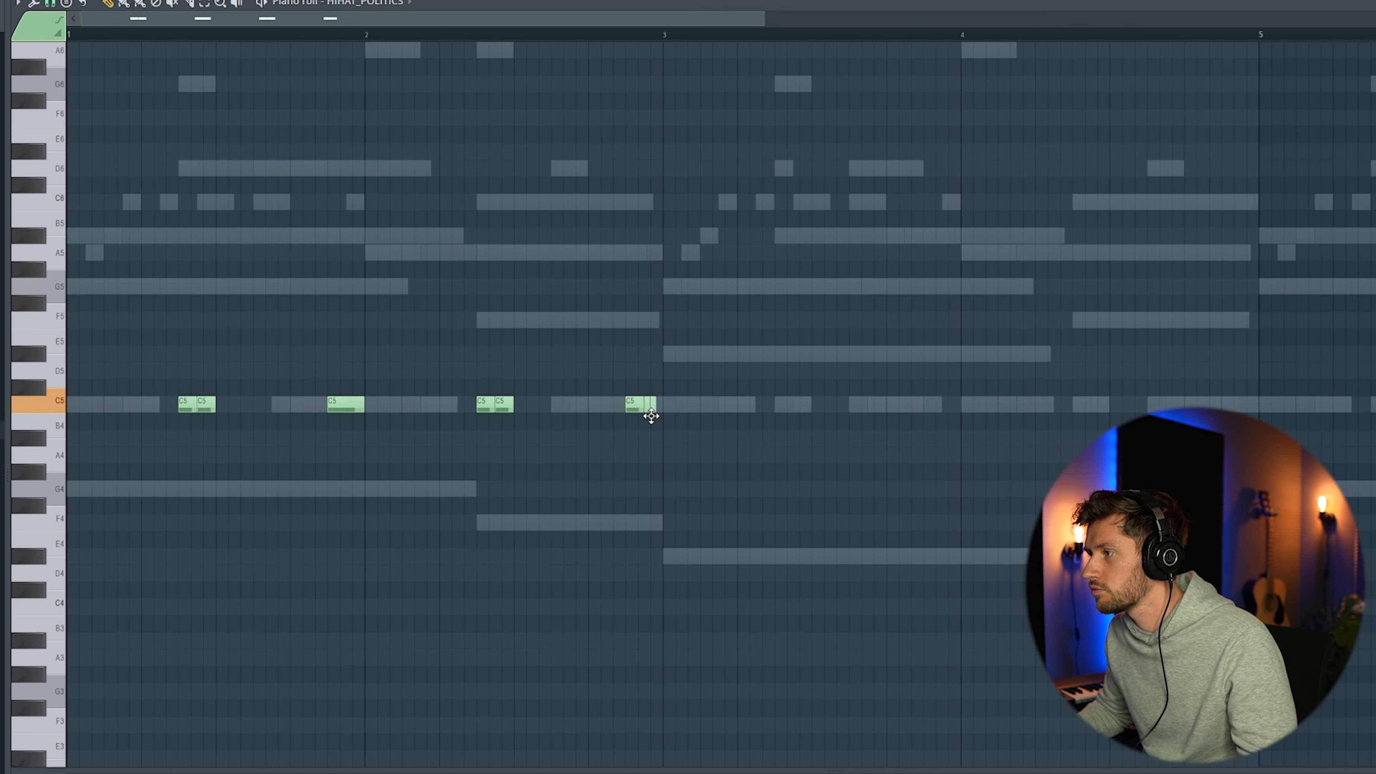
pyautogui.press('space')
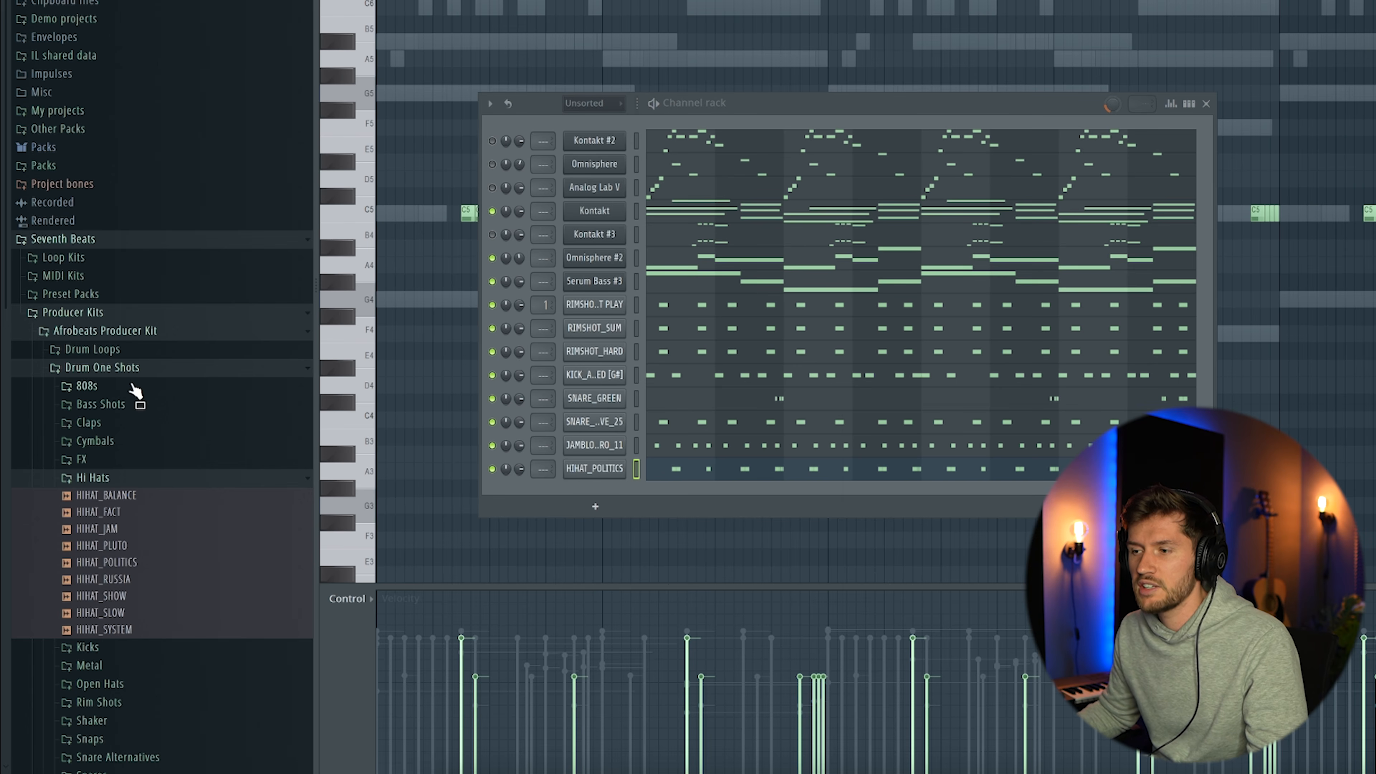
# Add OPENHAT_FOUNTAINS from the kit's Open Hats one shots as a channel below the hi-hat
pyautogui.click(136, 371)
pyautogui.click(126, 371)
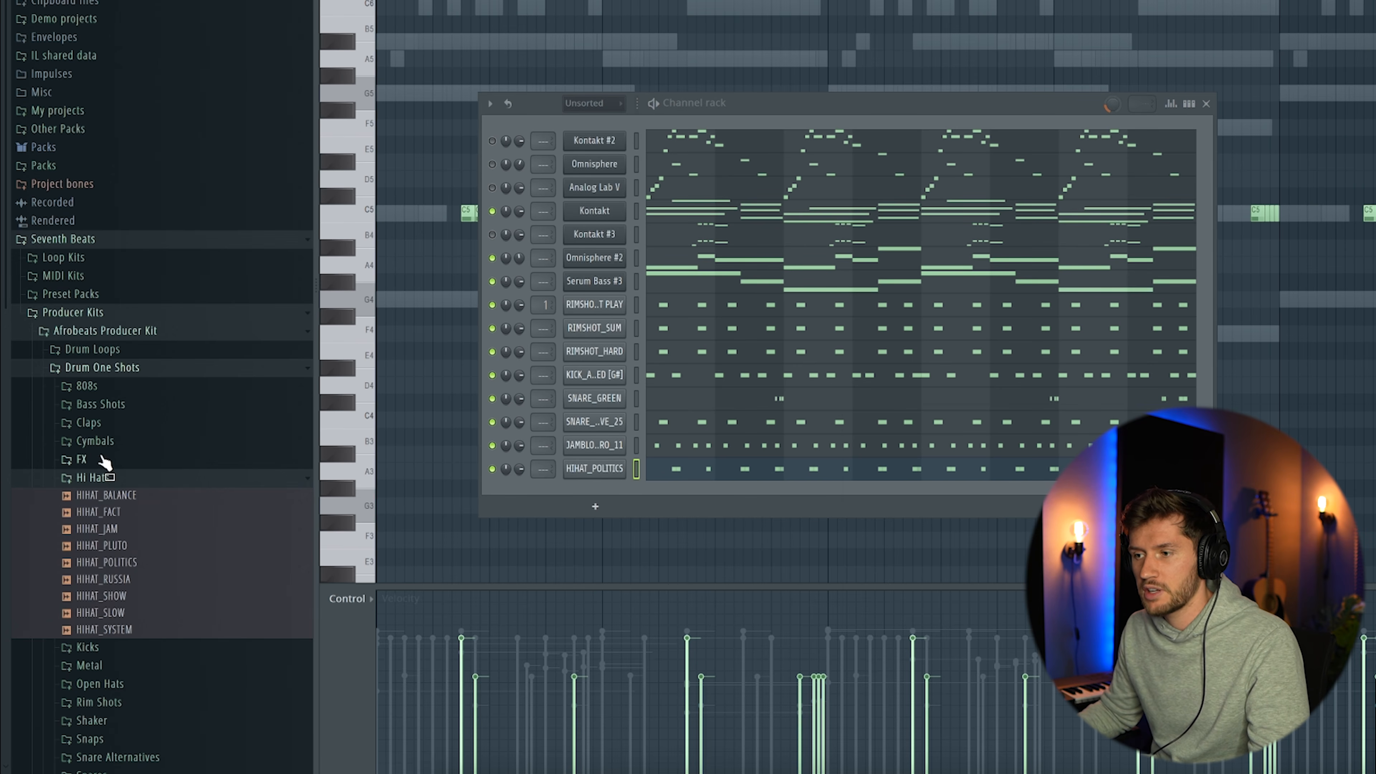
pyautogui.click(111, 471)
pyautogui.click(144, 534)
pyautogui.scroll(-2, 138, 543)
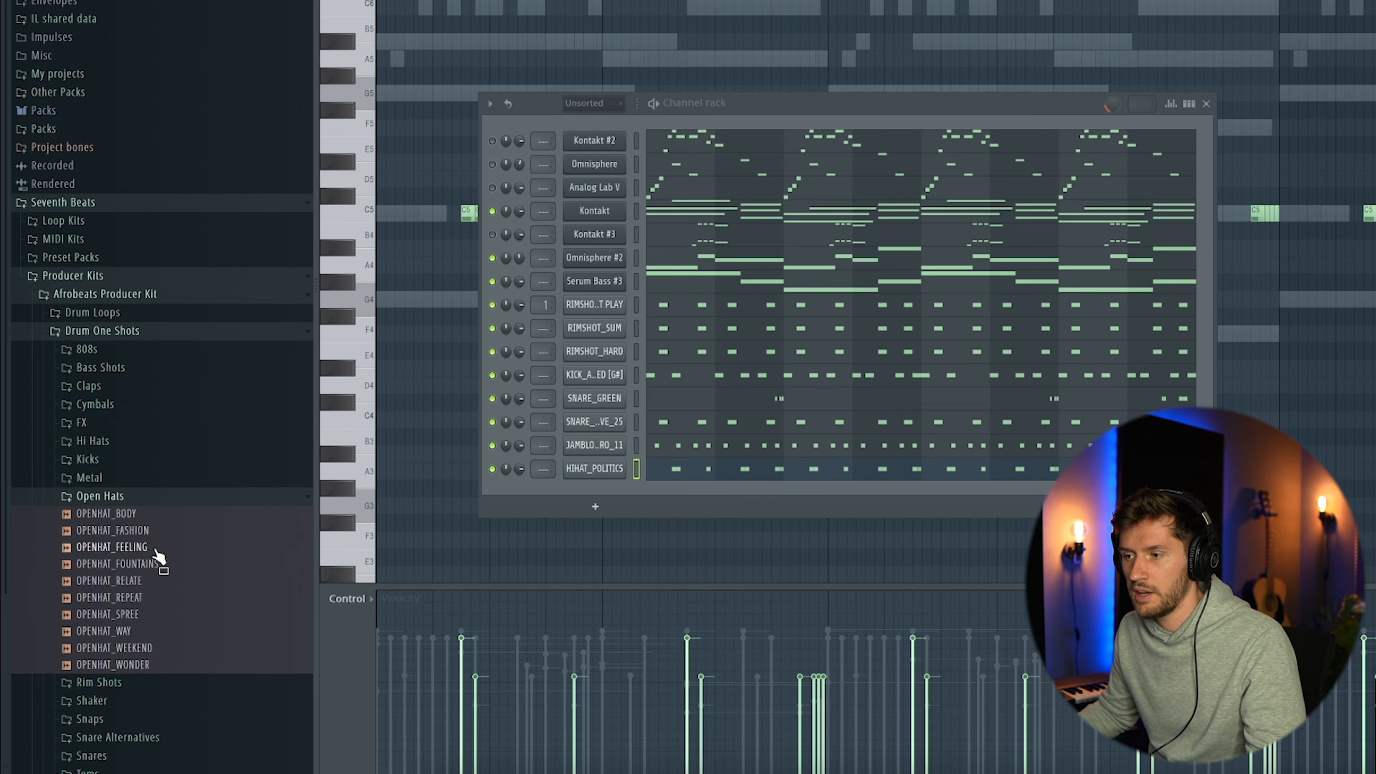
pyautogui.moveTo(576, 499); pyautogui.dragTo(578, 501)
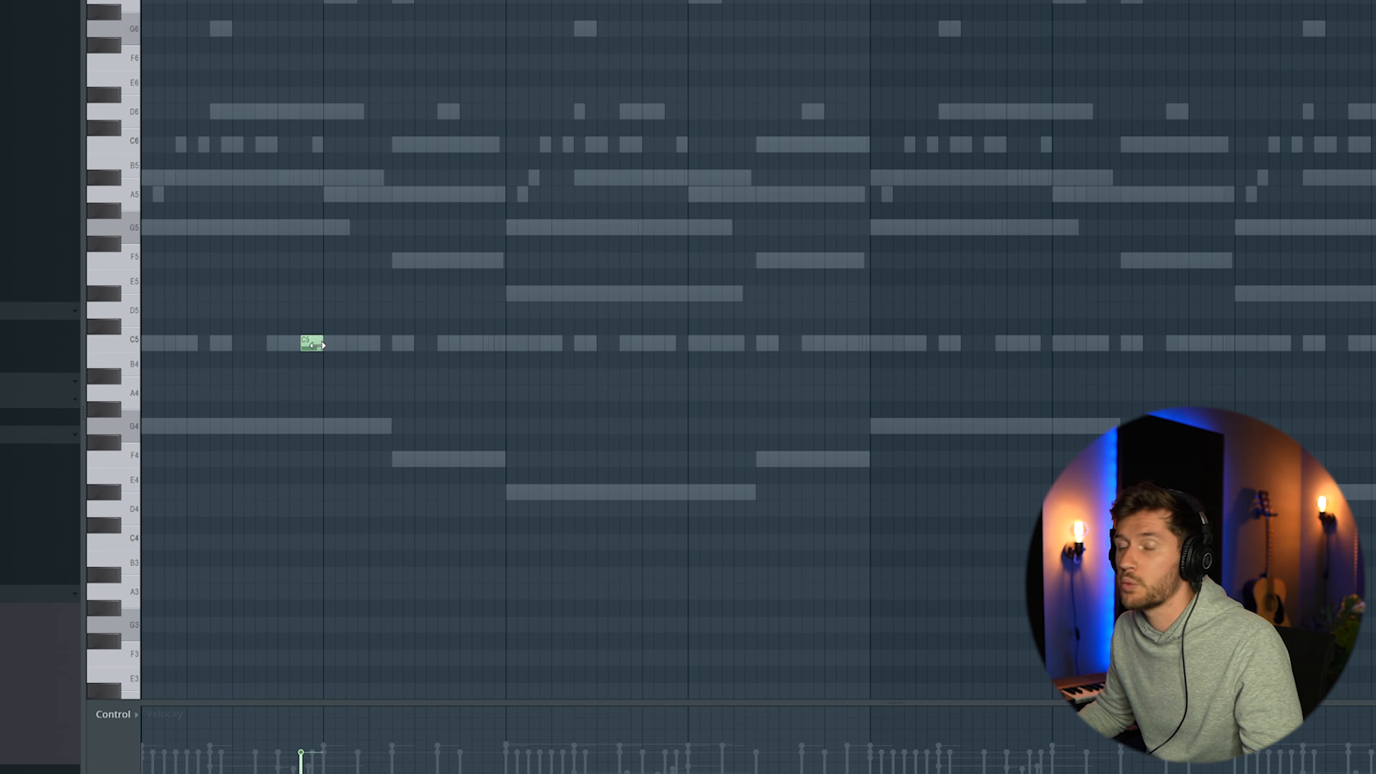
# Place single C5 open-hat notes at the ends of bars 1, 3, 5 and 7
pyautogui.click(670, 345)
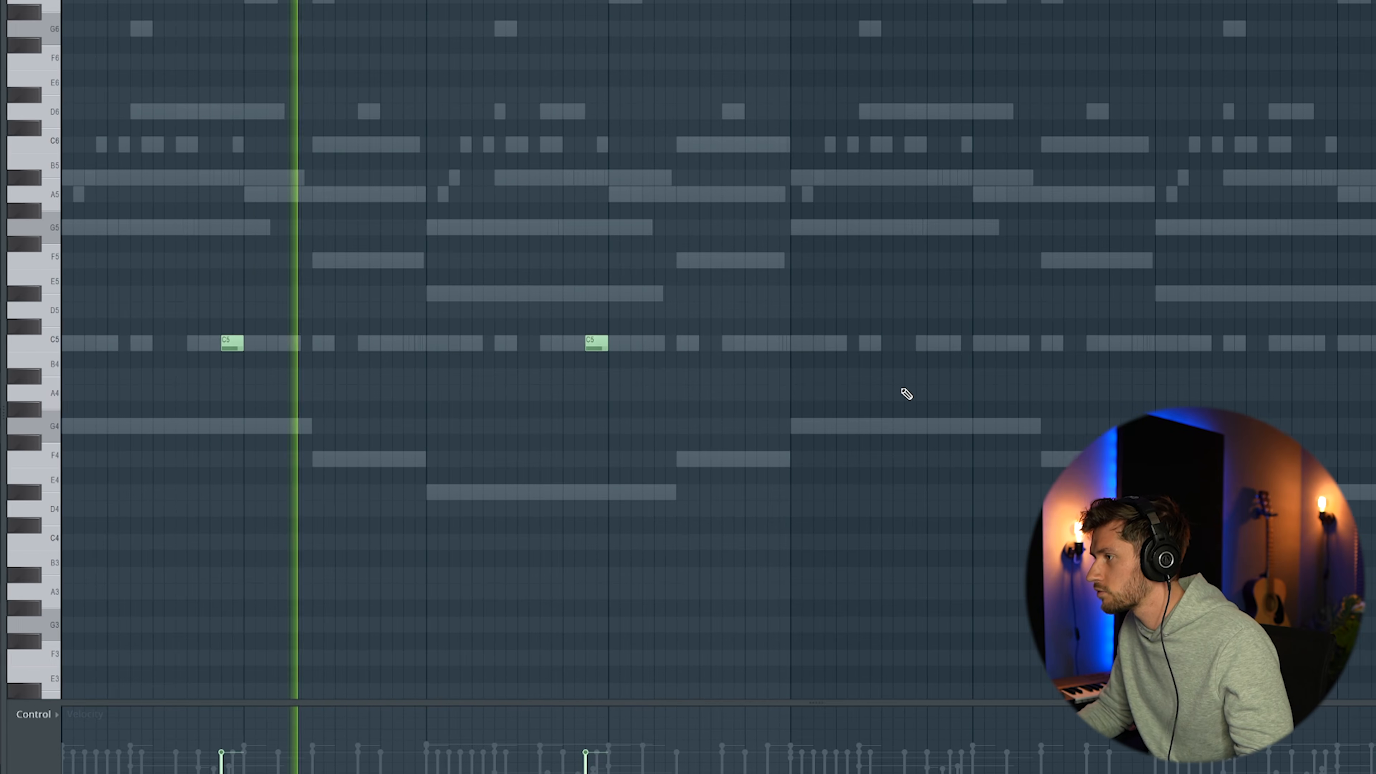
pyautogui.click(943, 344)
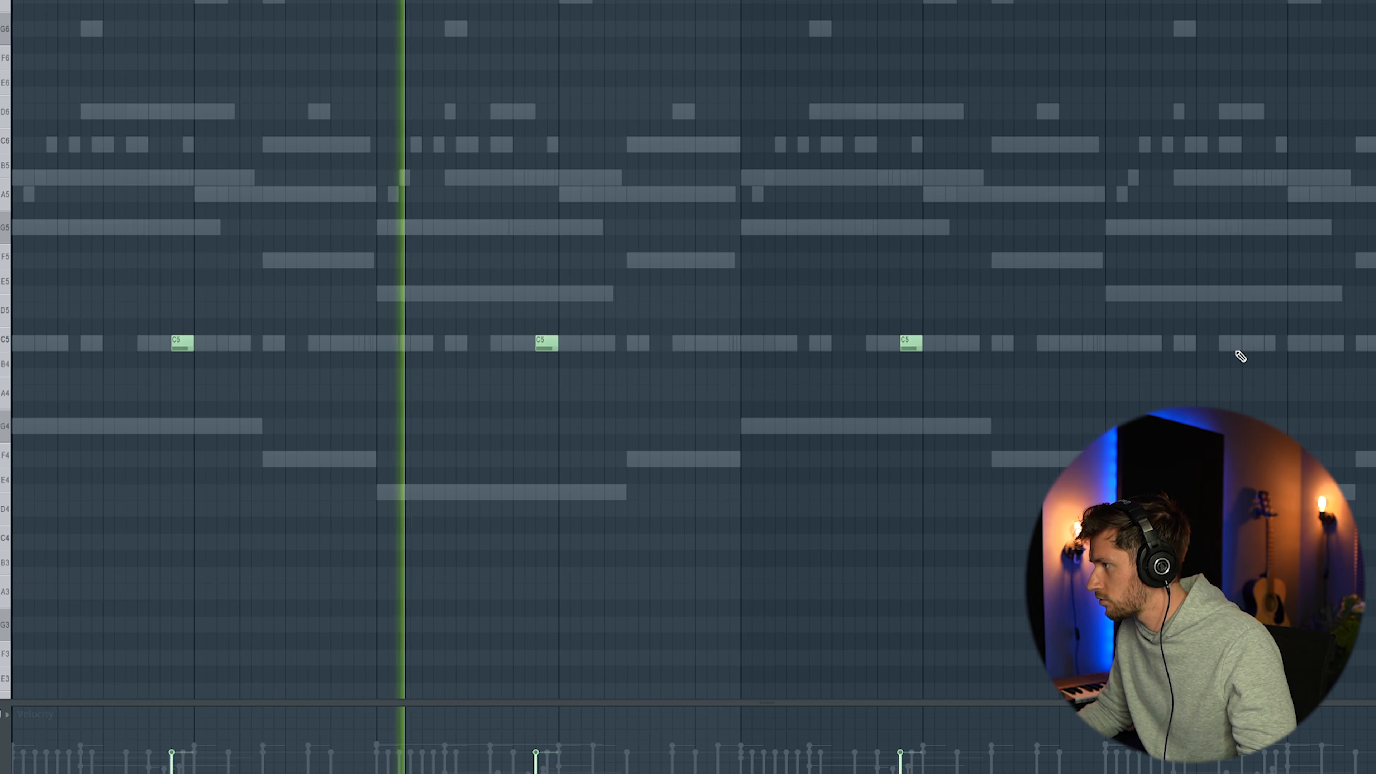
pyautogui.click(1257, 345)
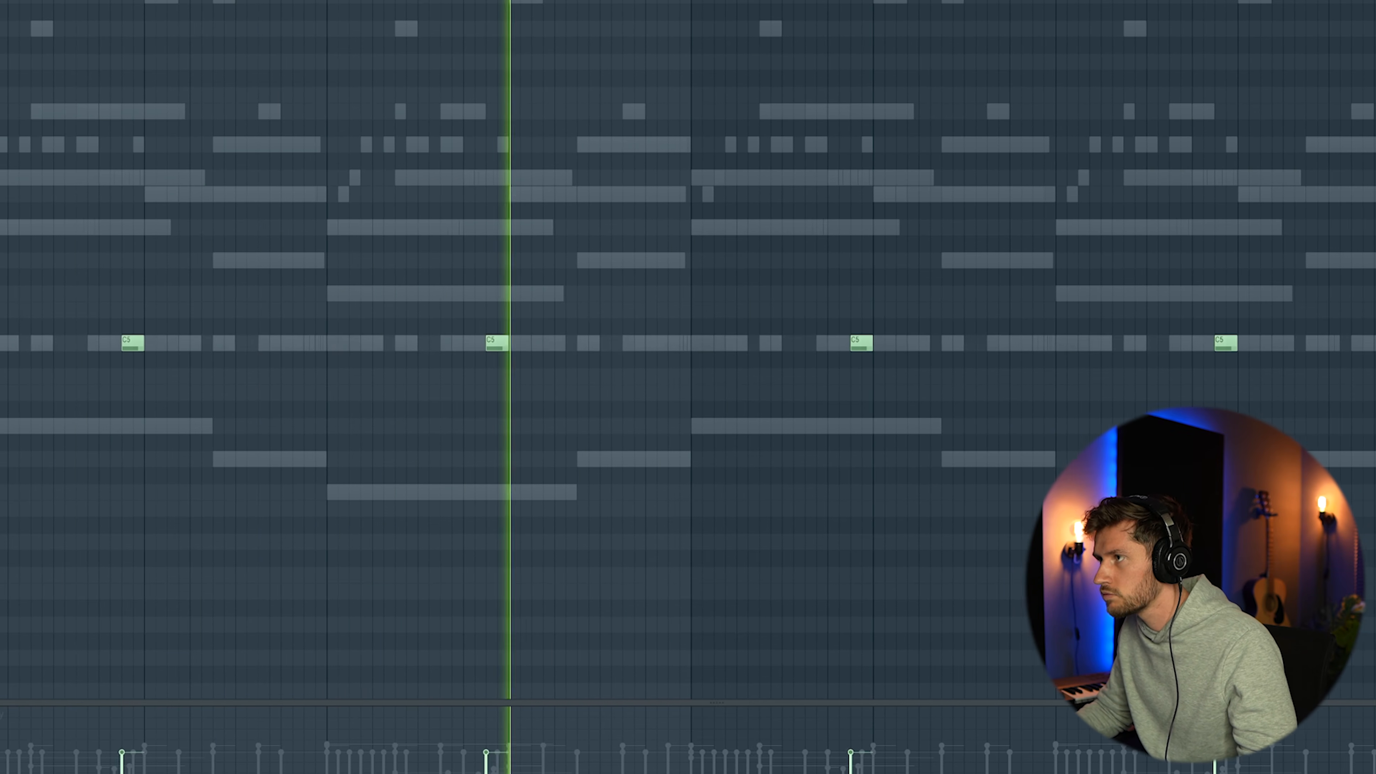
pyautogui.press('F6')
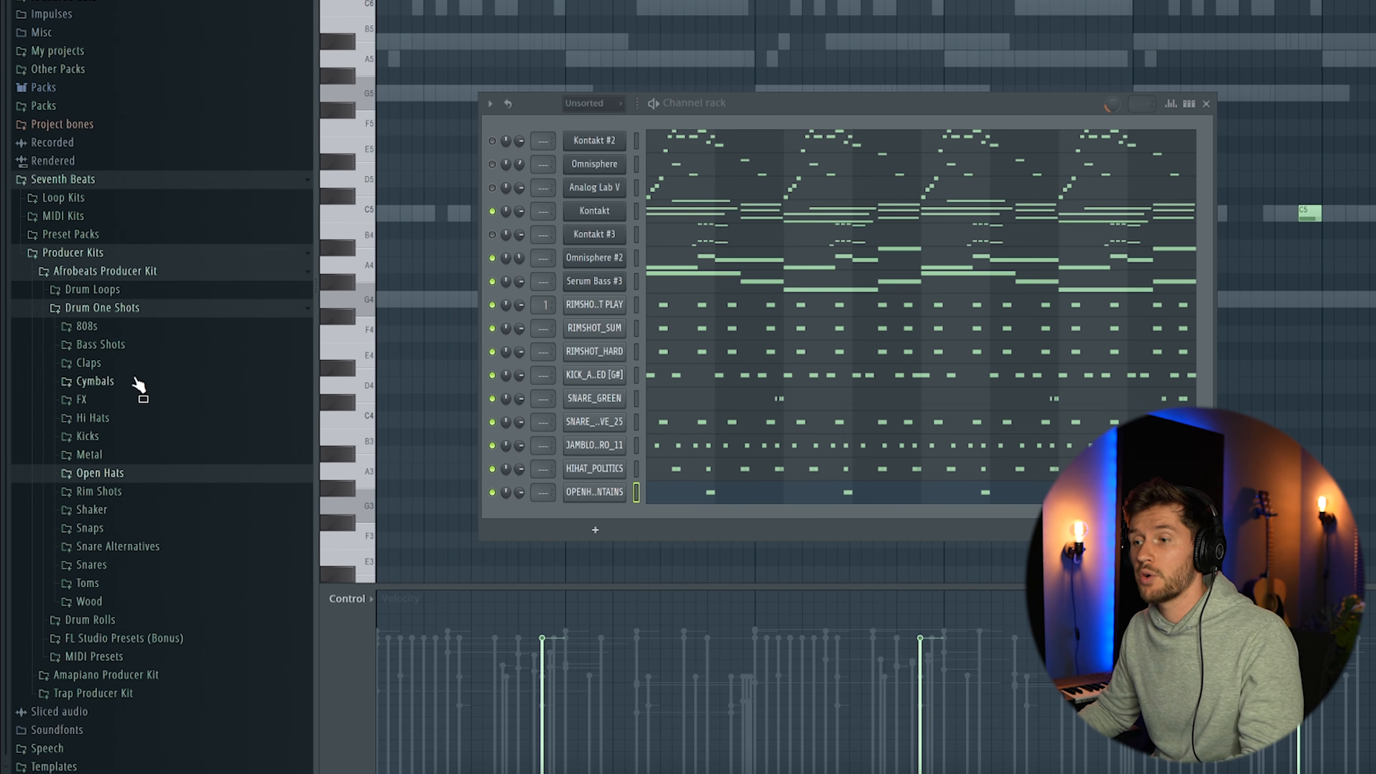
# Add IMPACT_DEEPEND from the kit's FX Impacts as a channel and place one hit at the pattern's start
pyautogui.click(79, 401)
pyautogui.click(106, 437)
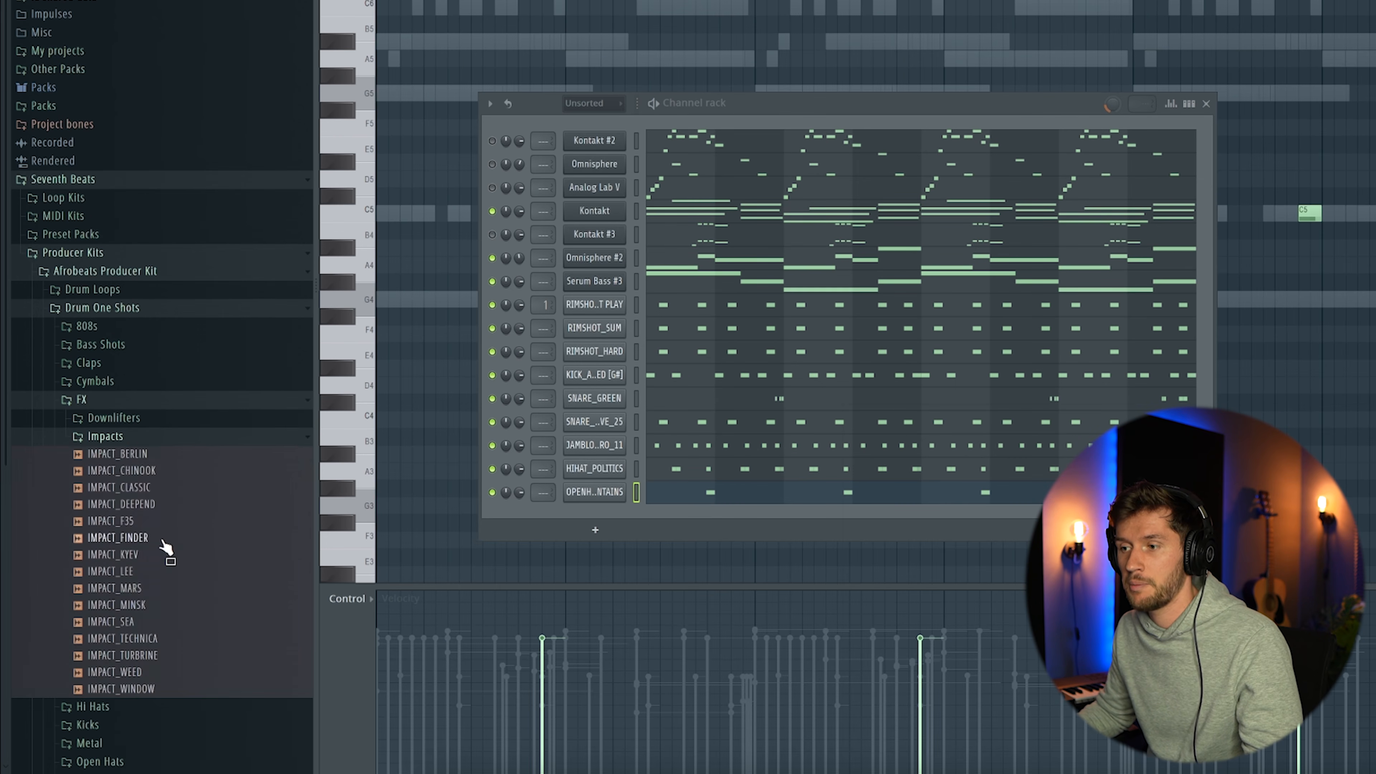
pyautogui.scroll(-3, 141, 472)
pyautogui.moveTo(585, 510); pyautogui.dragTo(586, 511)
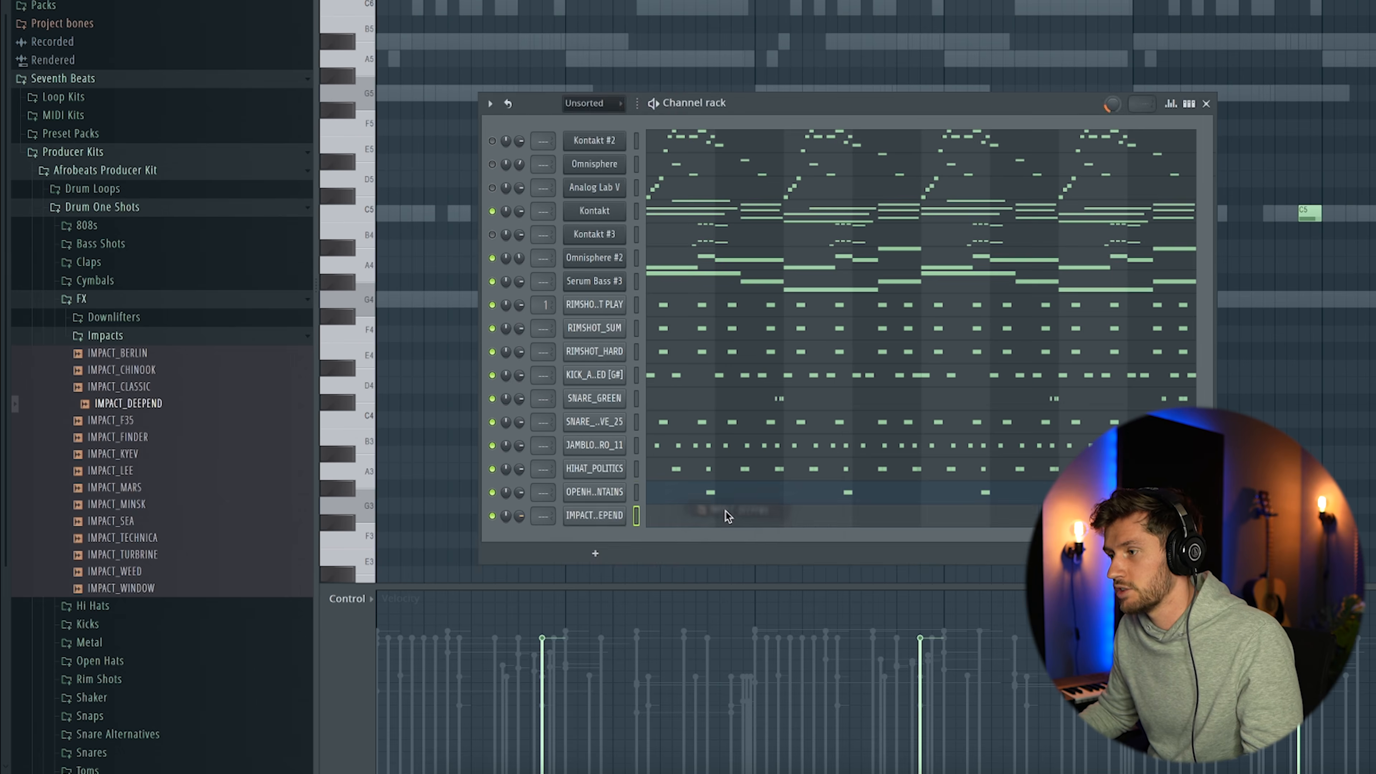
pyautogui.click(727, 514)
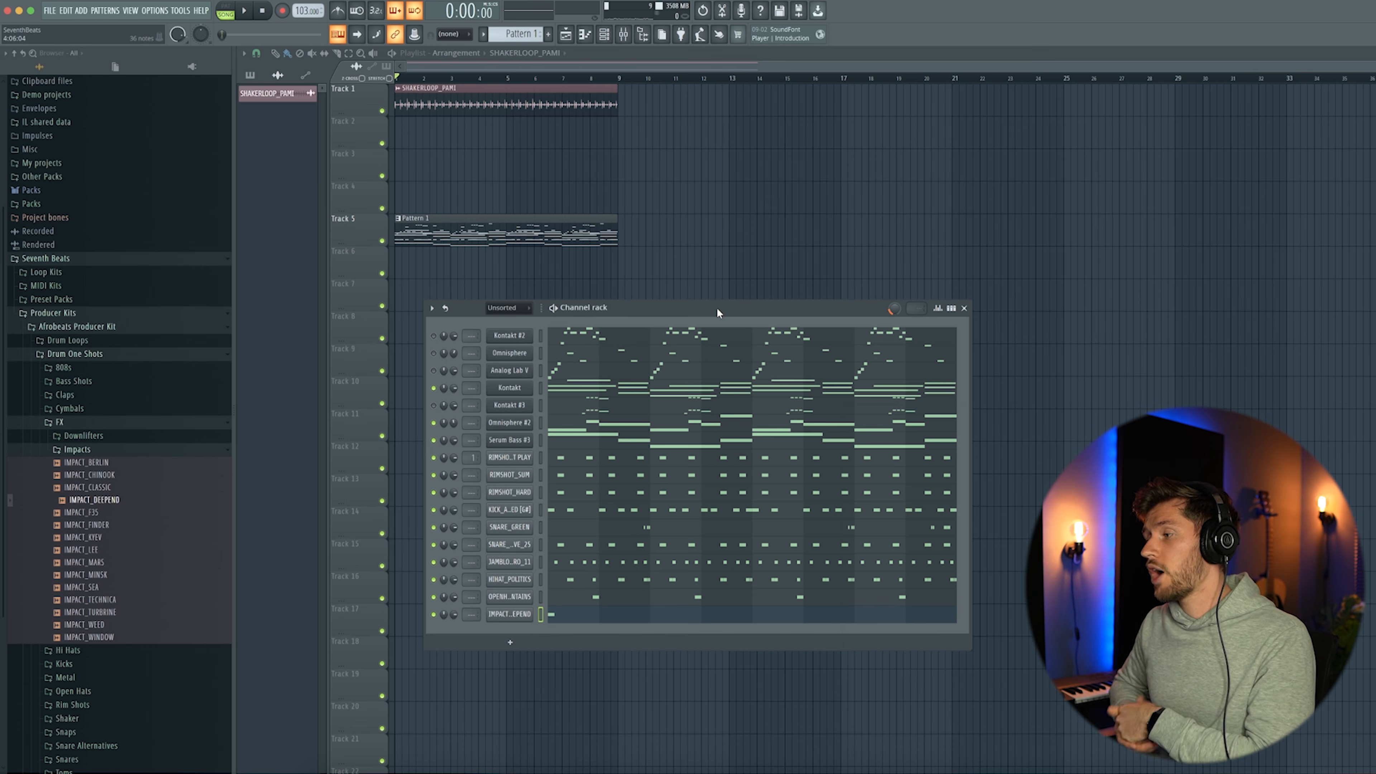
# Insert an FPC channel above the rimshots and load the HQ Jazz Kit preset
pyautogui.rightClick(523, 458)
pyautogui.moveTo(552, 548)
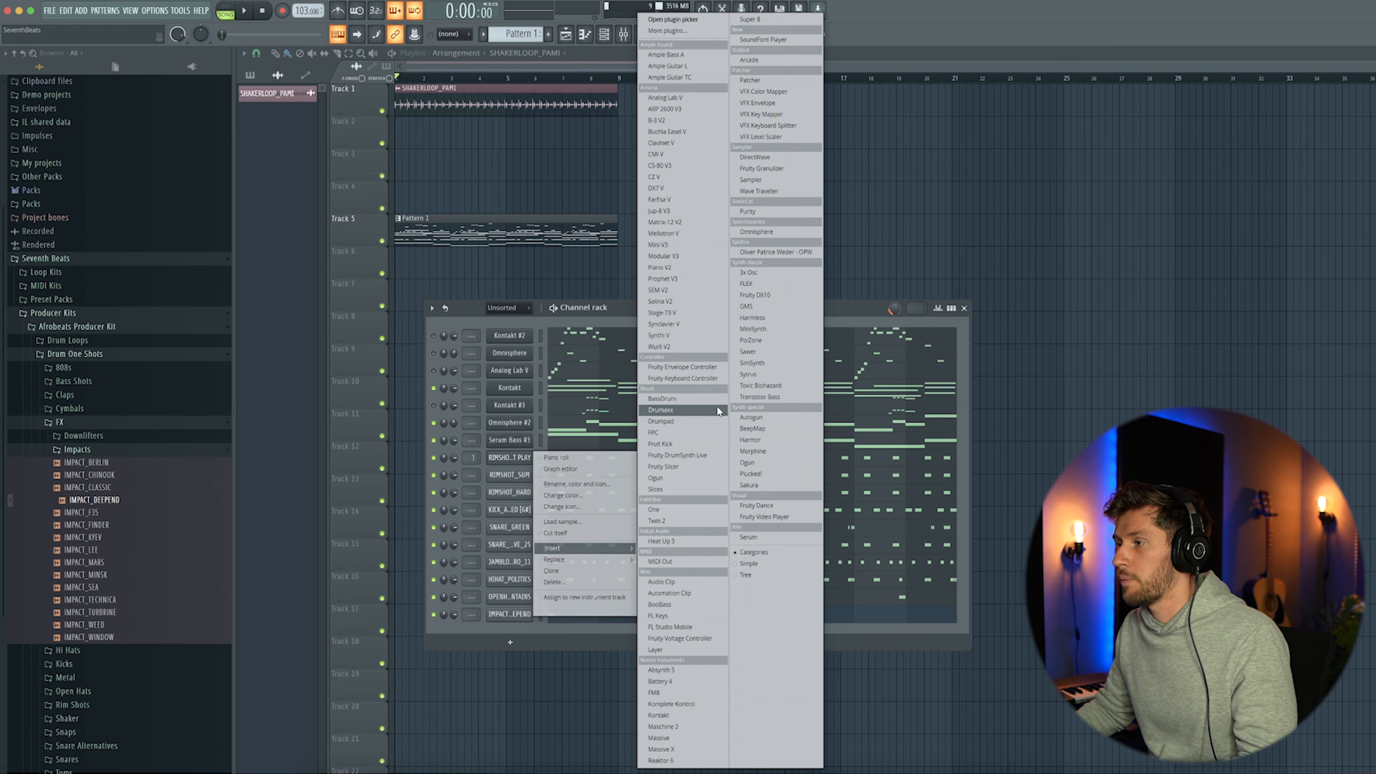
pyautogui.click(661, 437)
pyautogui.click(414, 175)
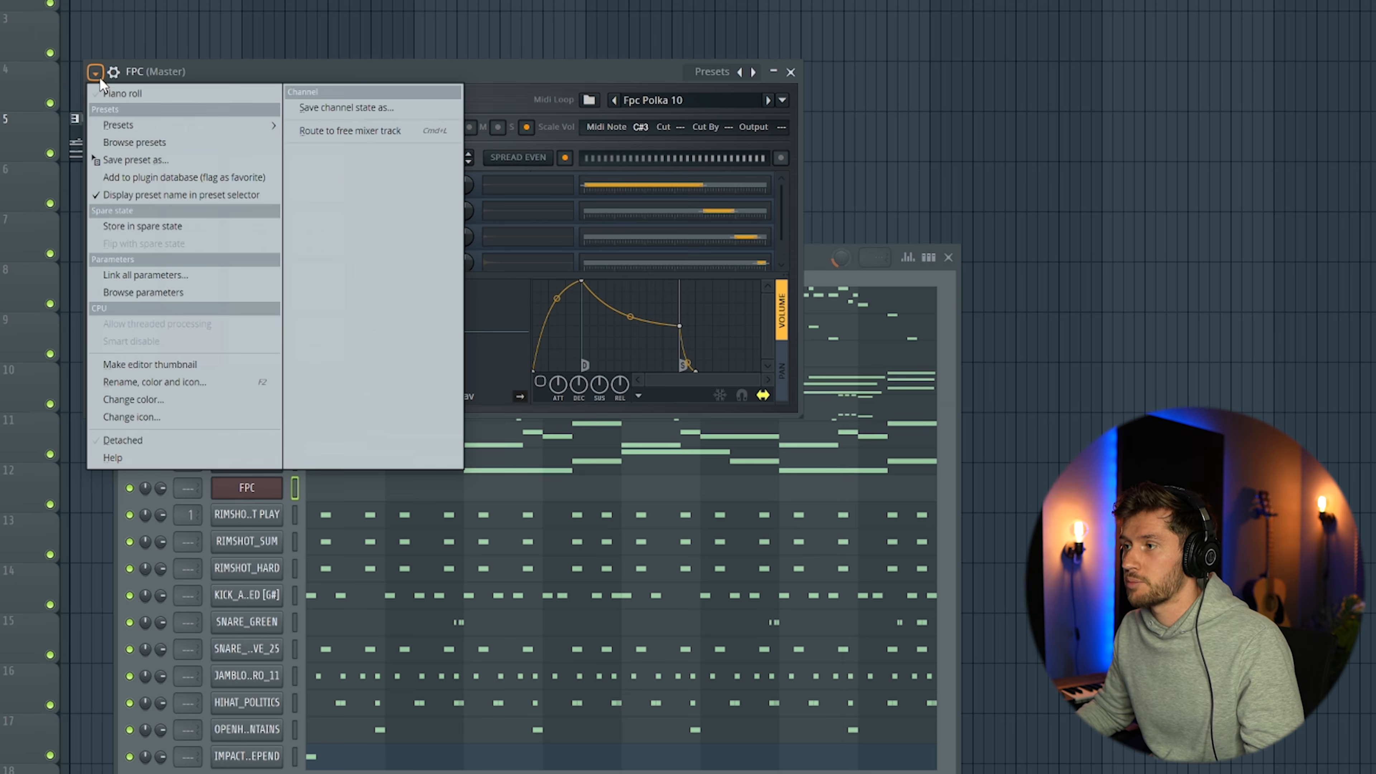
pyautogui.moveTo(149, 127)
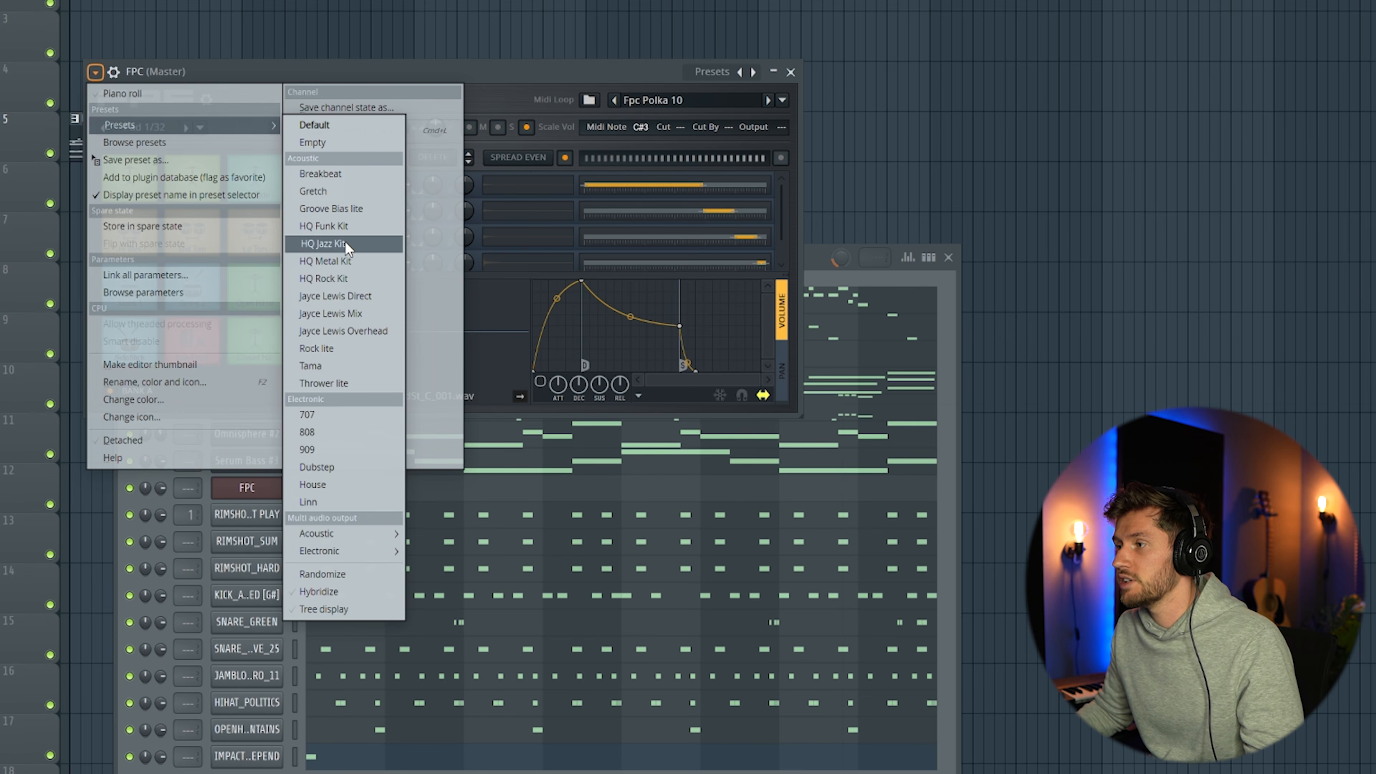
pyautogui.click(324, 244)
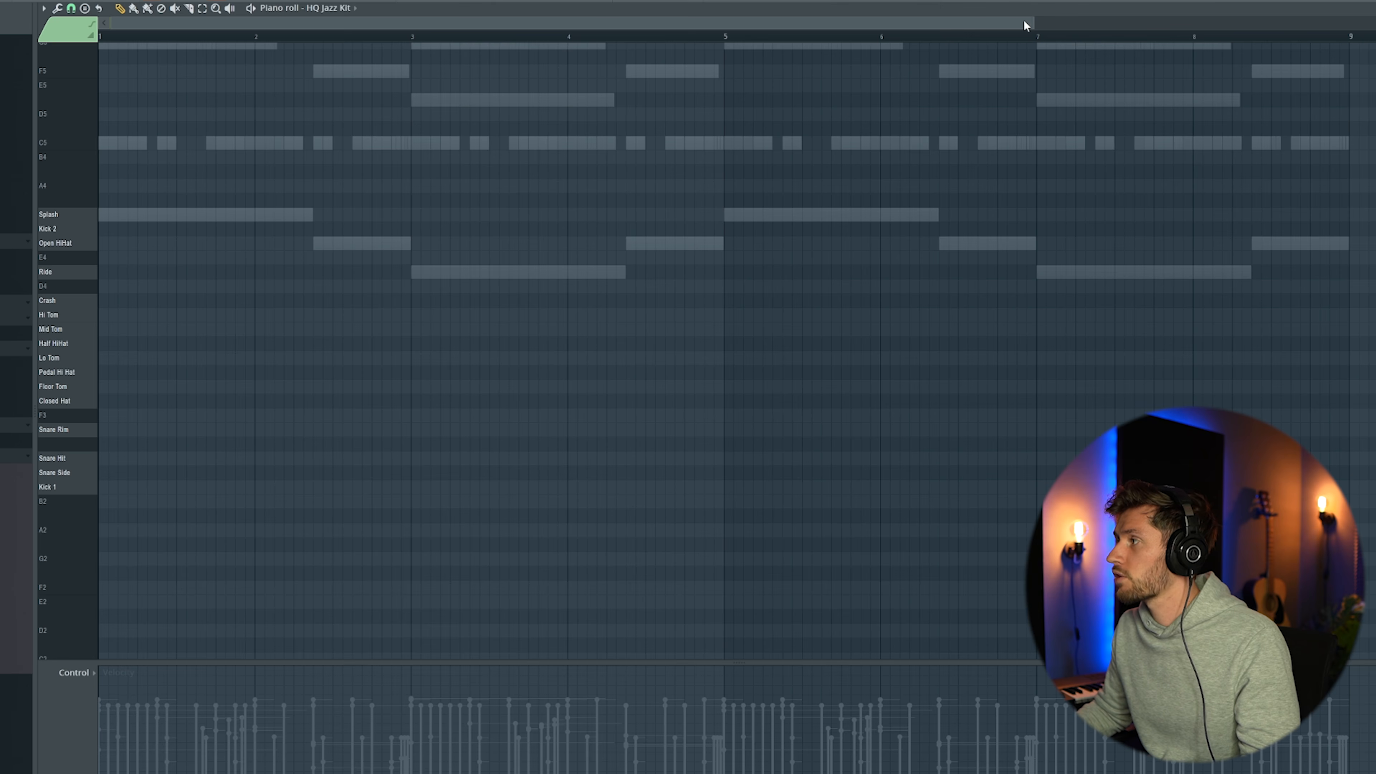
# Write a jazz-kit fill in bar 8 with snare hits, hi-hats and descending toms, and play it back
pyautogui.moveTo(1033, 22); pyautogui.dragTo(1361, 22)
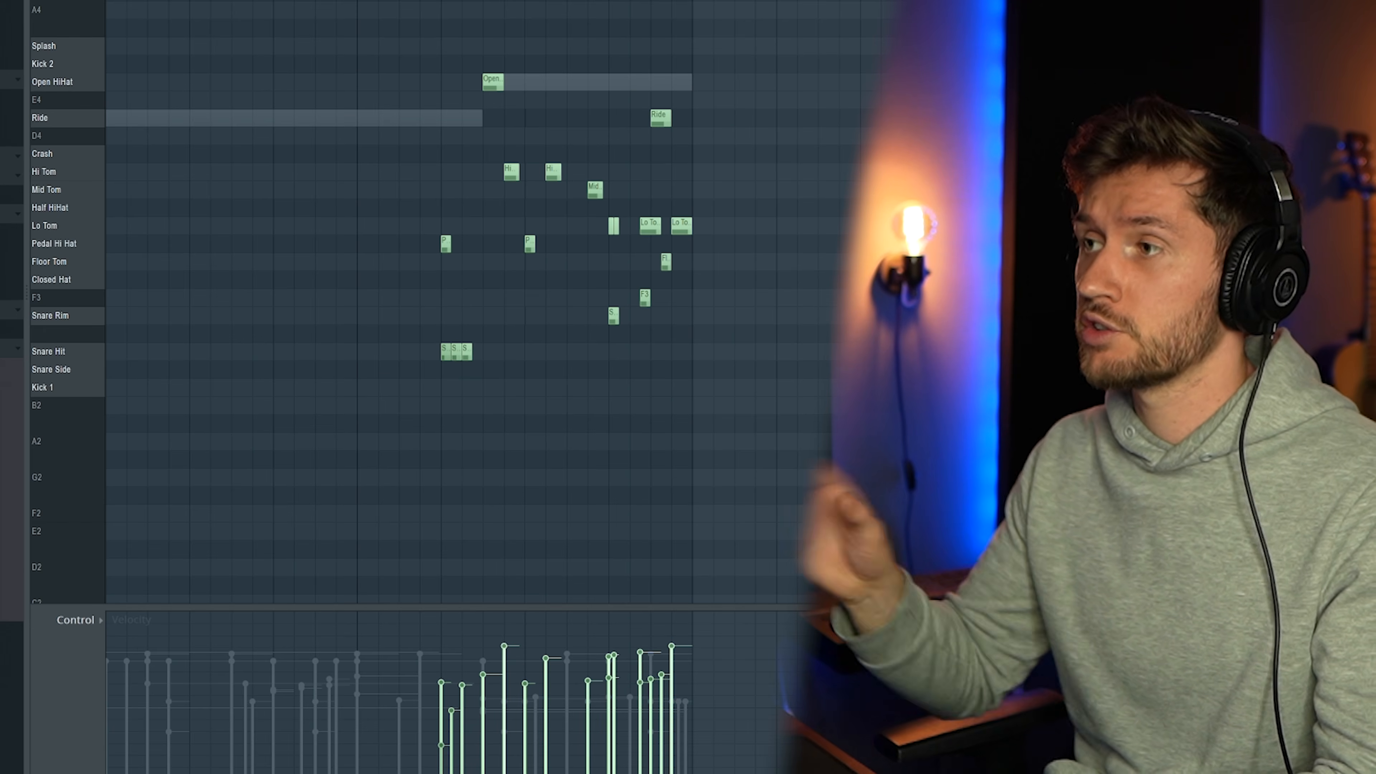
pyautogui.press('space')
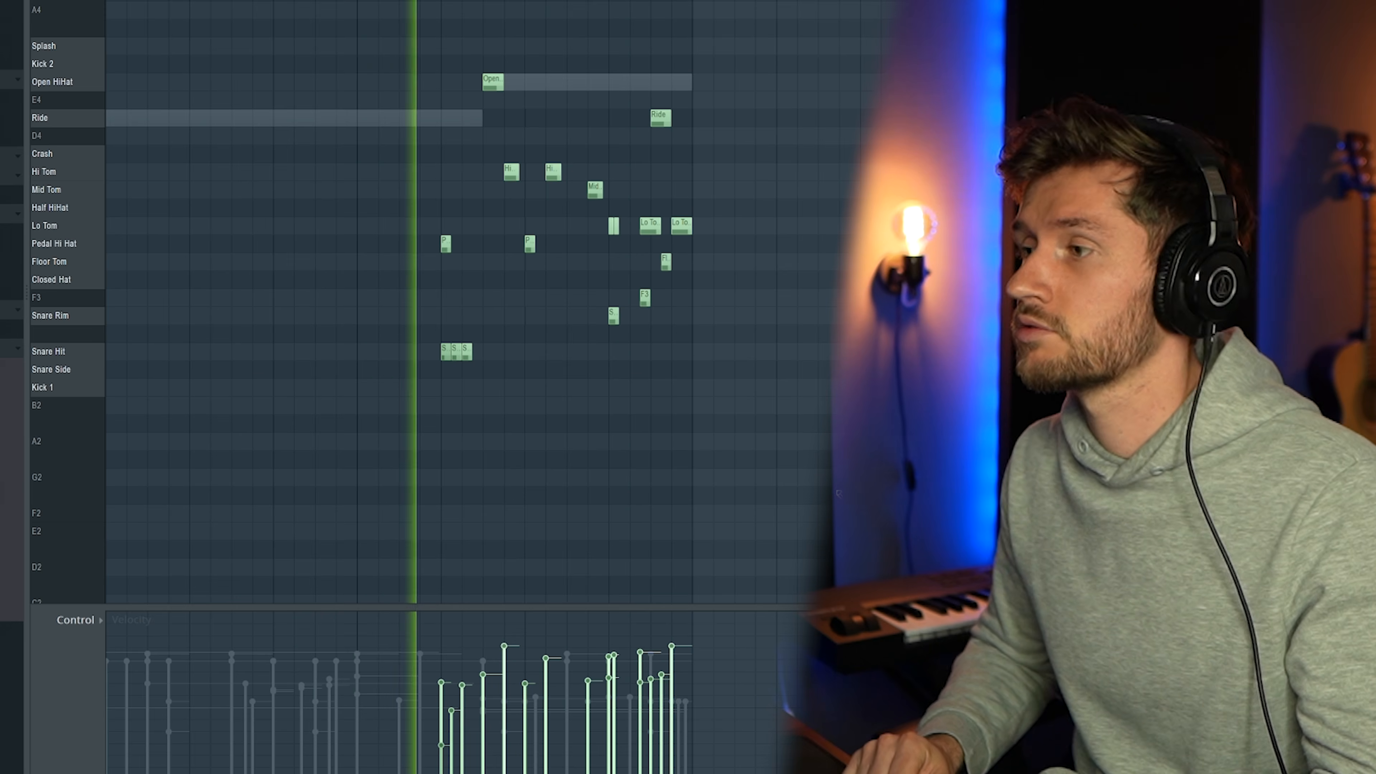
pyautogui.press('space')
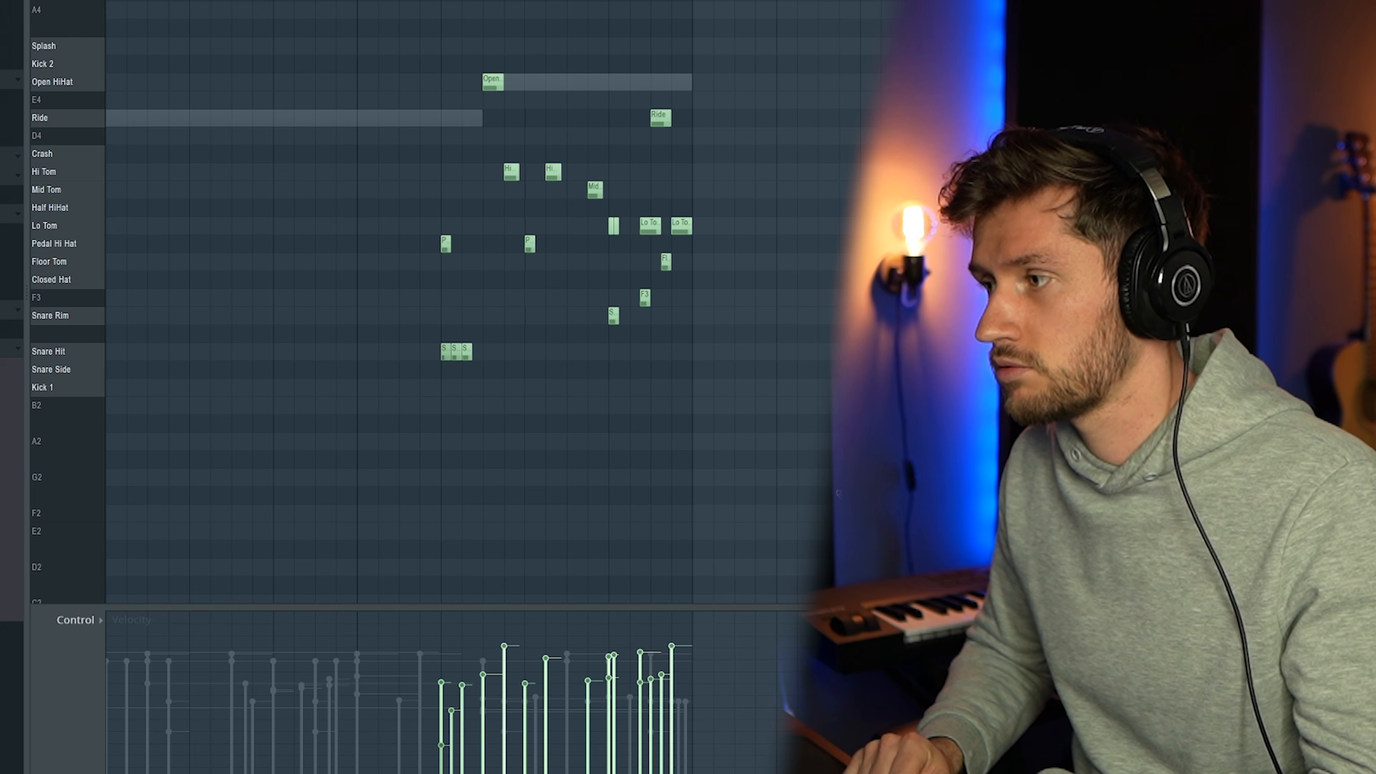